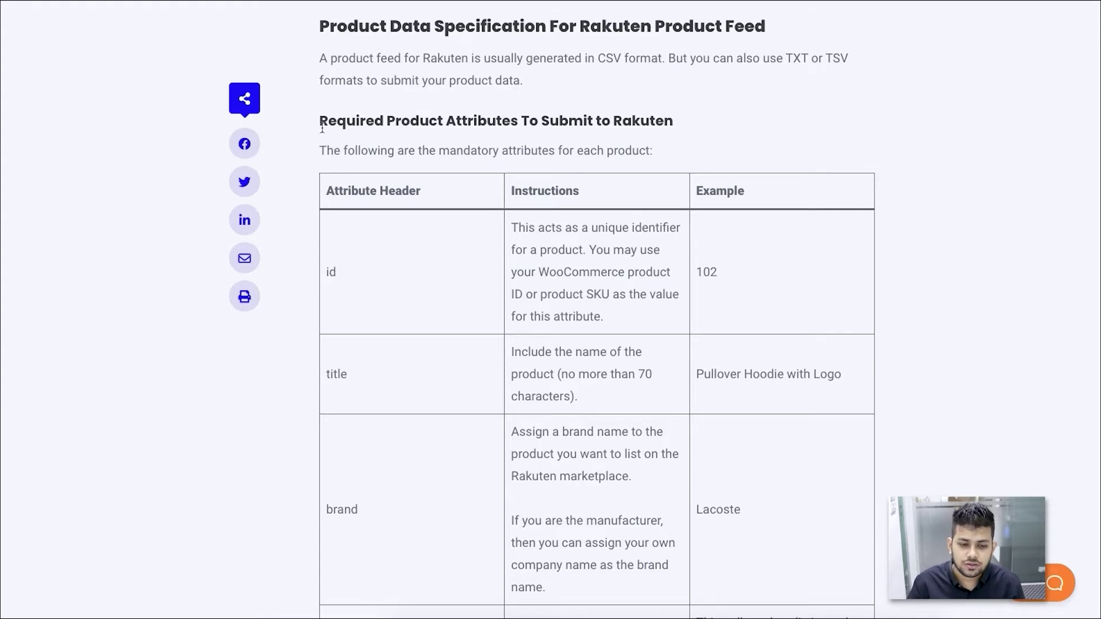
pyautogui.moveTo(320, 121); pyautogui.dragTo(681, 123)
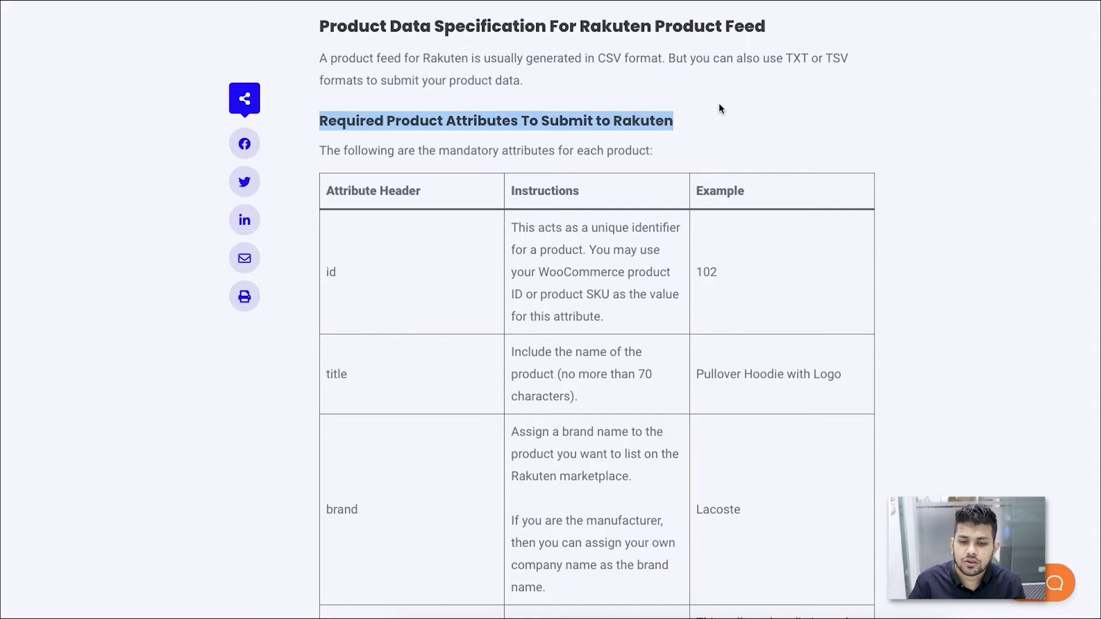
pyautogui.click(711, 135)
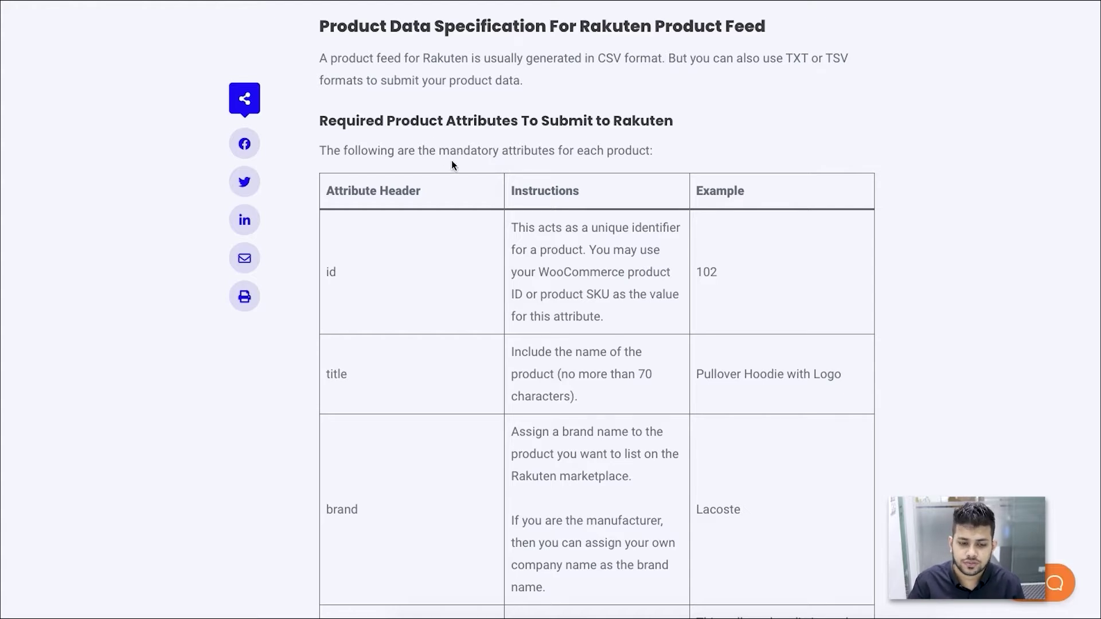
pyautogui.scroll(-2, 372, 207)
pyautogui.doubleClick(329, 162)
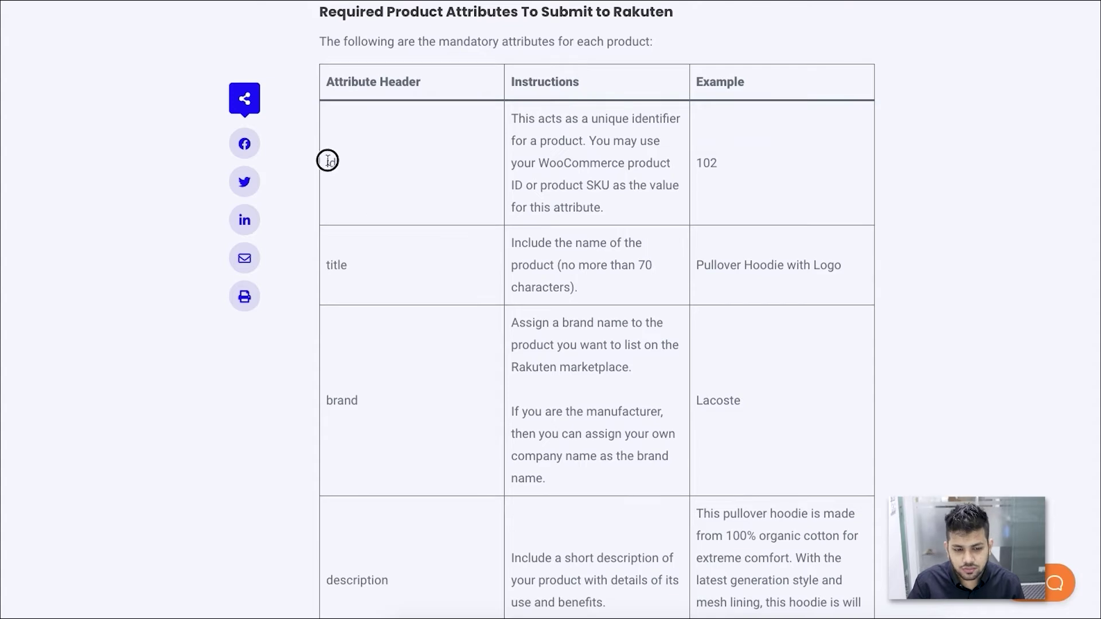
pyautogui.click(374, 175)
pyautogui.moveTo(325, 257); pyautogui.dragTo(381, 272)
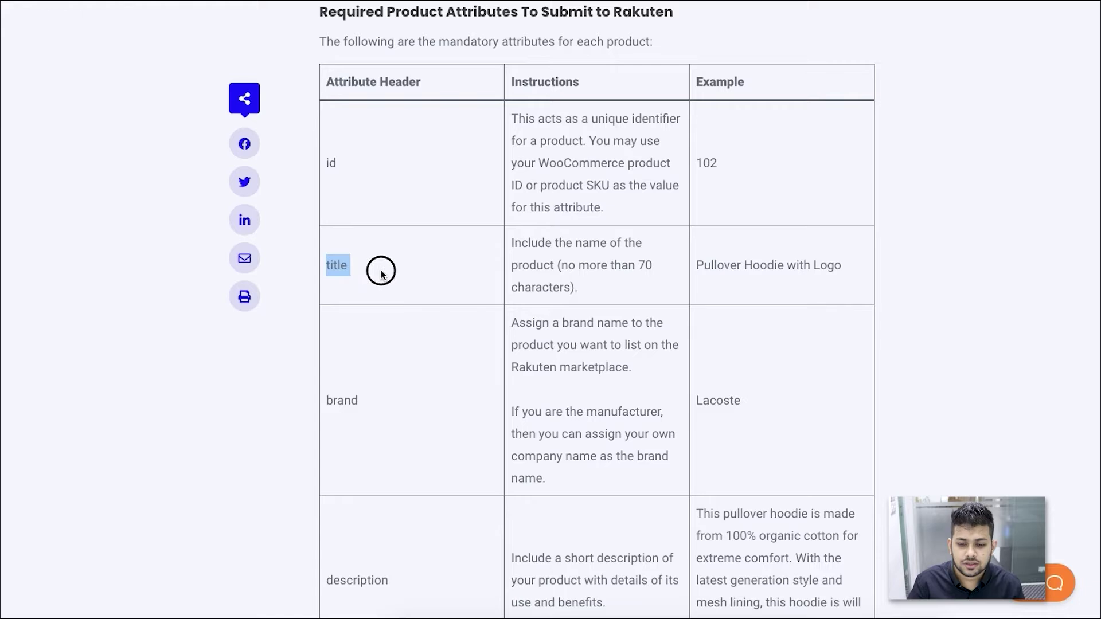
pyautogui.scroll(-4, 404, 276)
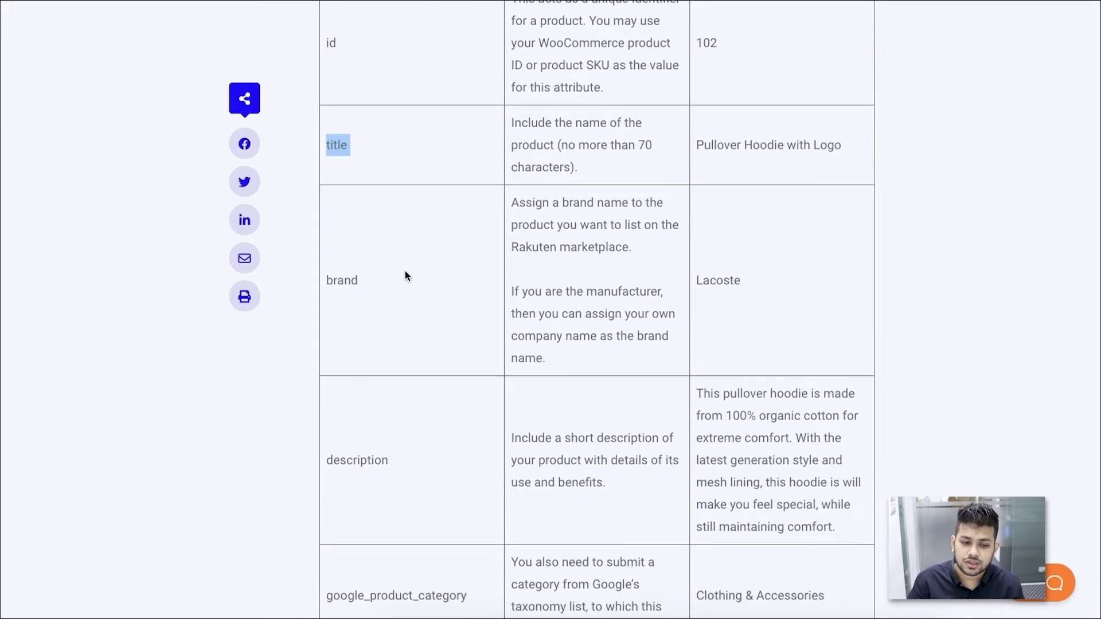
pyautogui.moveTo(330, 155); pyautogui.dragTo(380, 164)
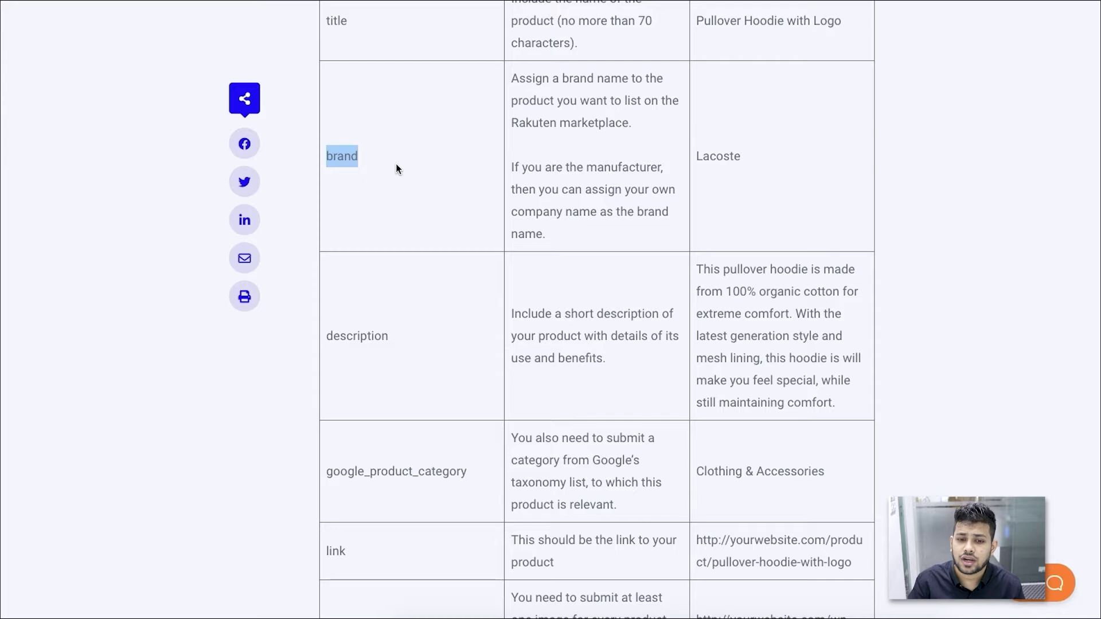
pyautogui.click(413, 166)
pyautogui.scroll(-2, 442, 189)
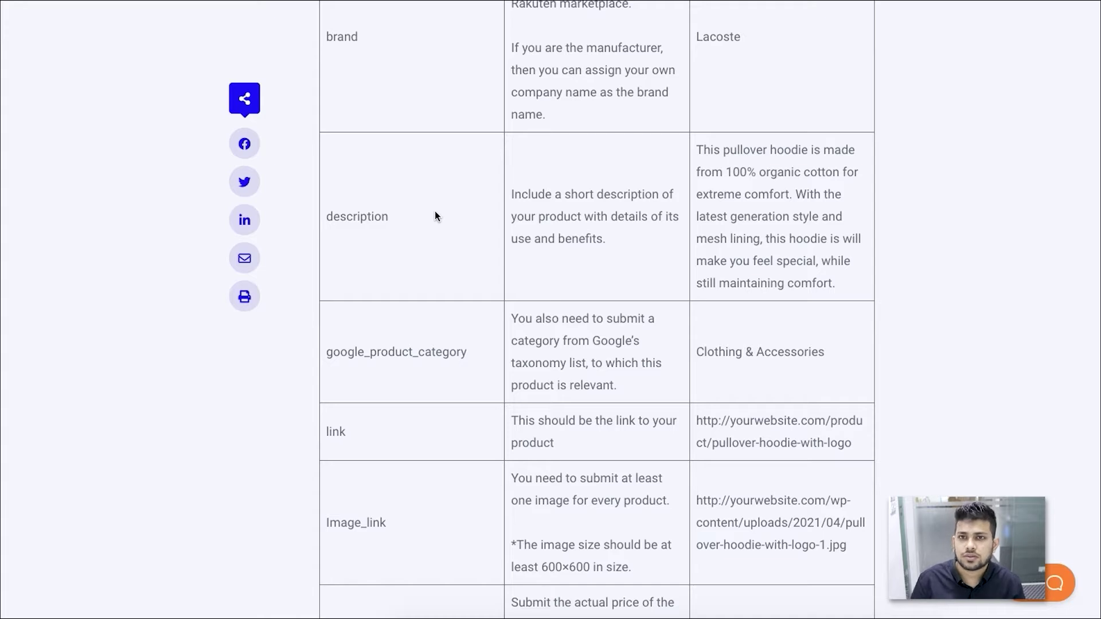
pyautogui.scroll(-2, 442, 221)
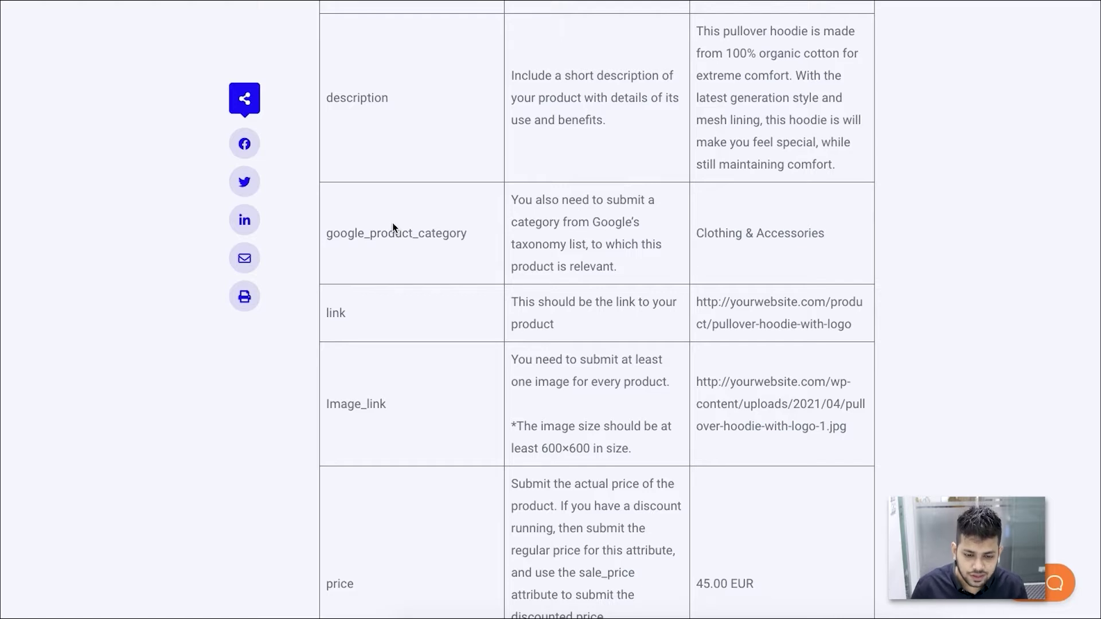
pyautogui.scroll(-2, 392, 227)
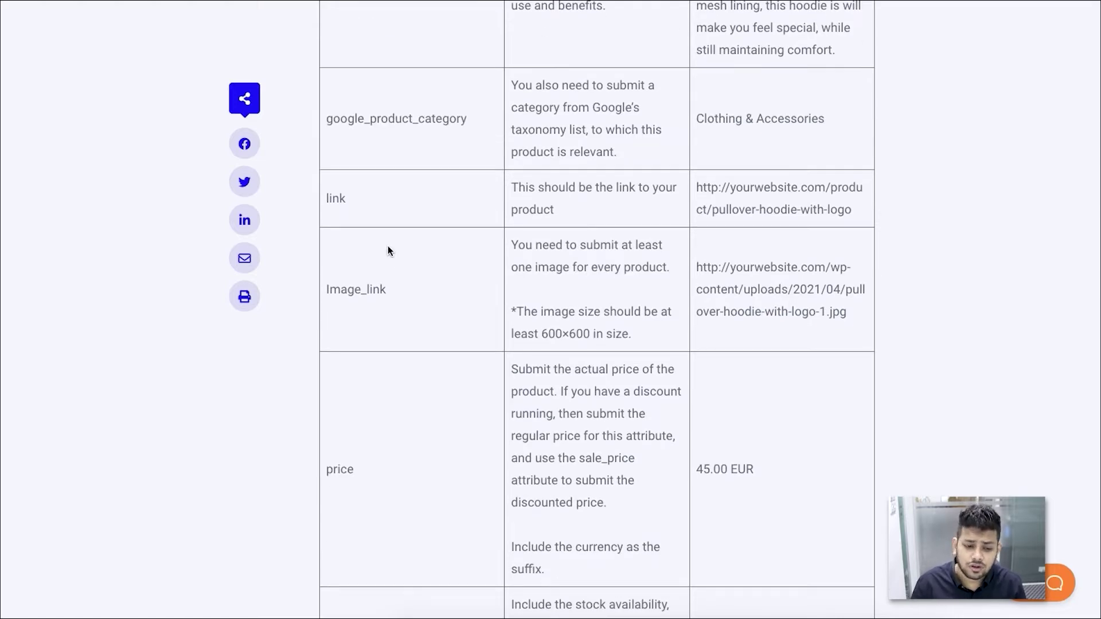
pyautogui.moveTo(343, 291); pyautogui.dragTo(409, 288)
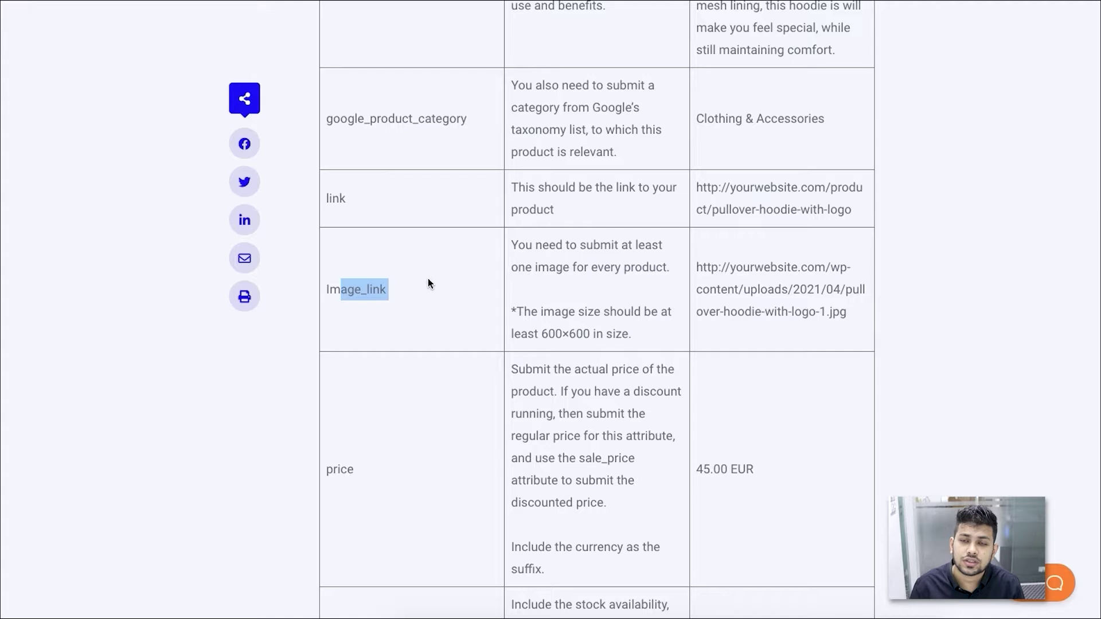
pyautogui.scroll(-4, 428, 278)
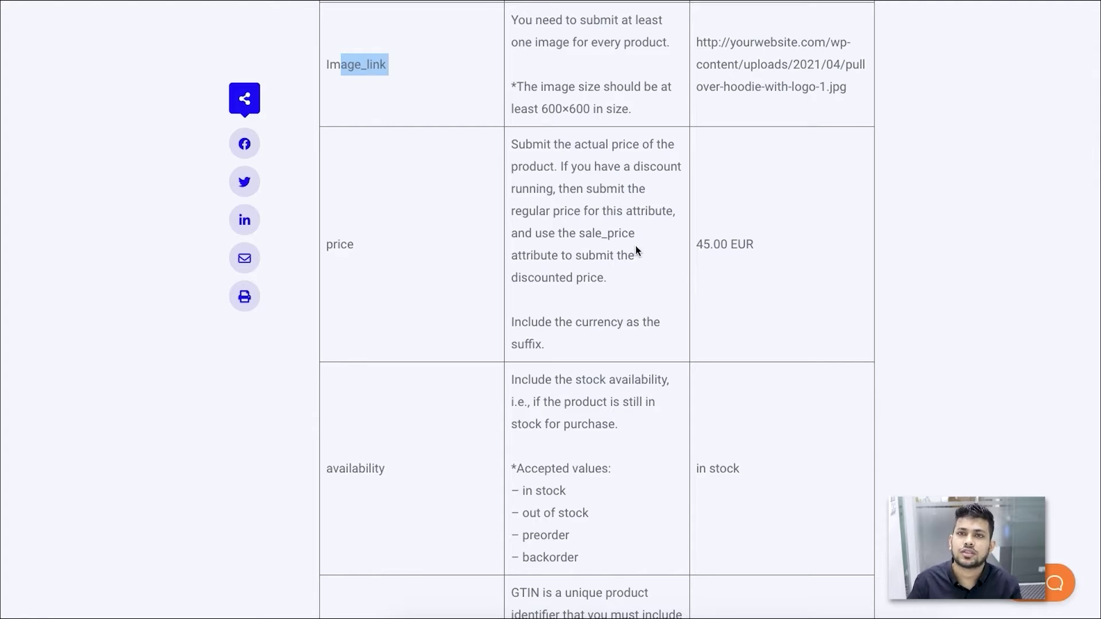
pyautogui.scroll(-3, 467, 263)
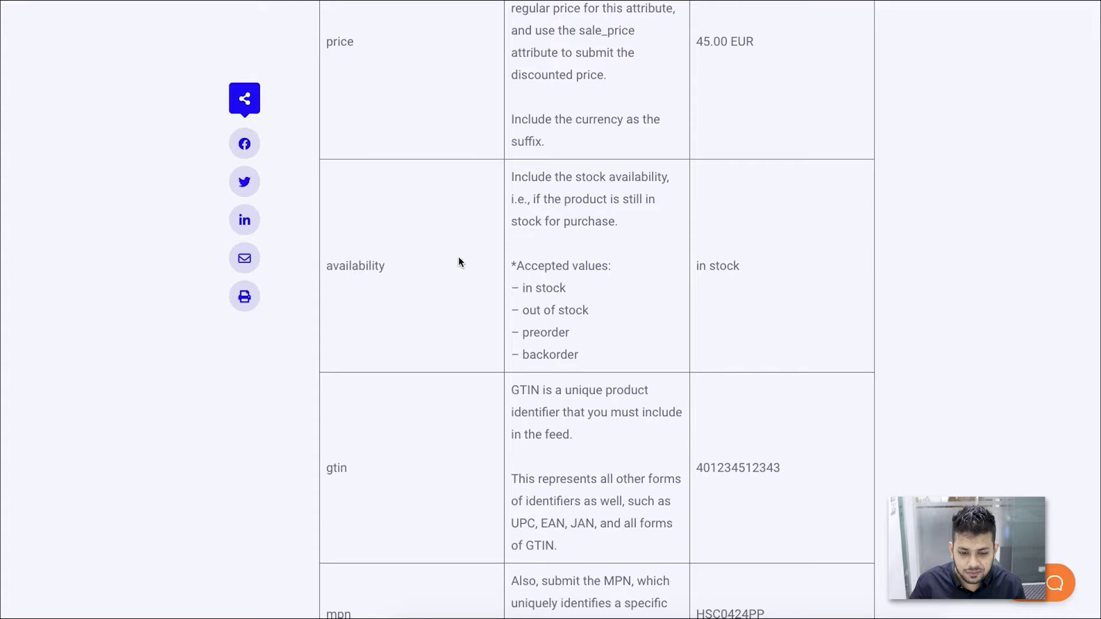
pyautogui.scroll(-2, 486, 269)
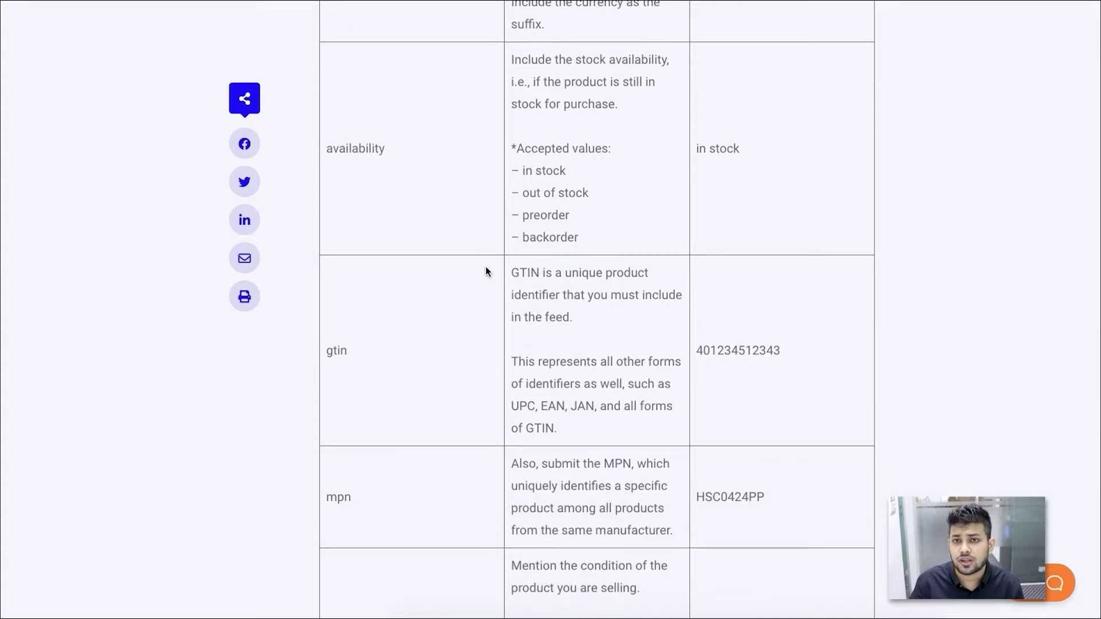
pyautogui.scroll(-3, 485, 271)
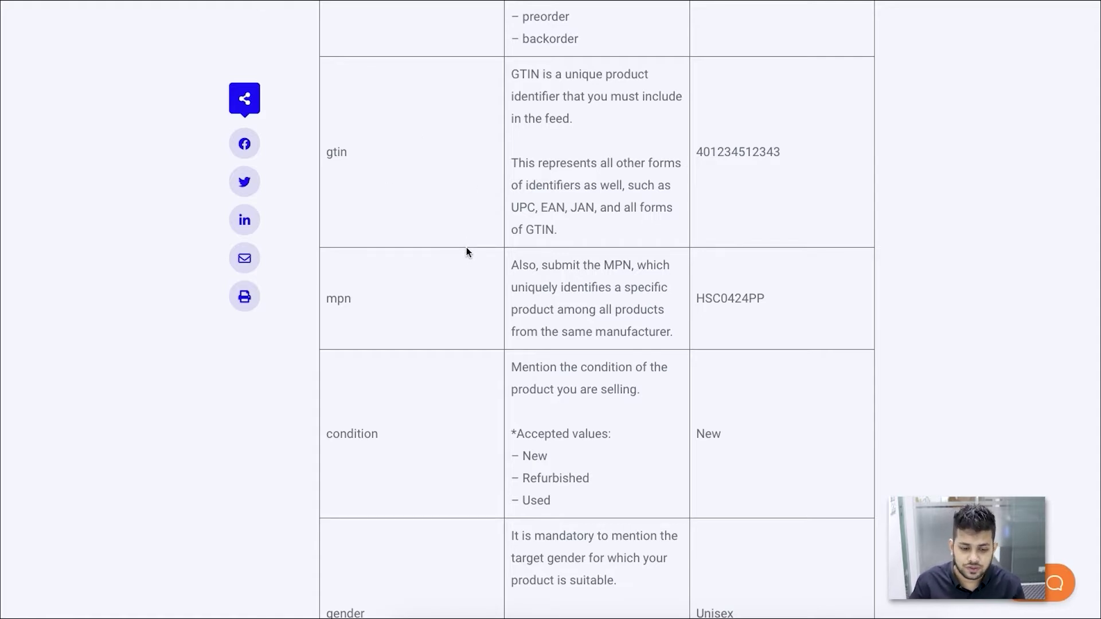
pyautogui.scroll(-3, 466, 246)
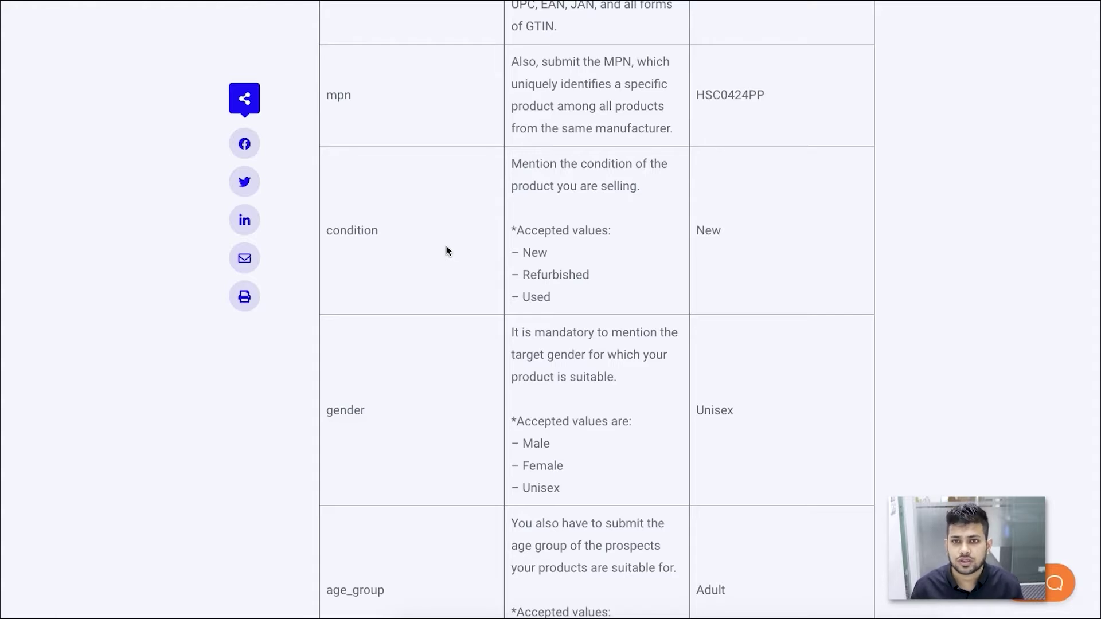
pyautogui.scroll(-5, 447, 250)
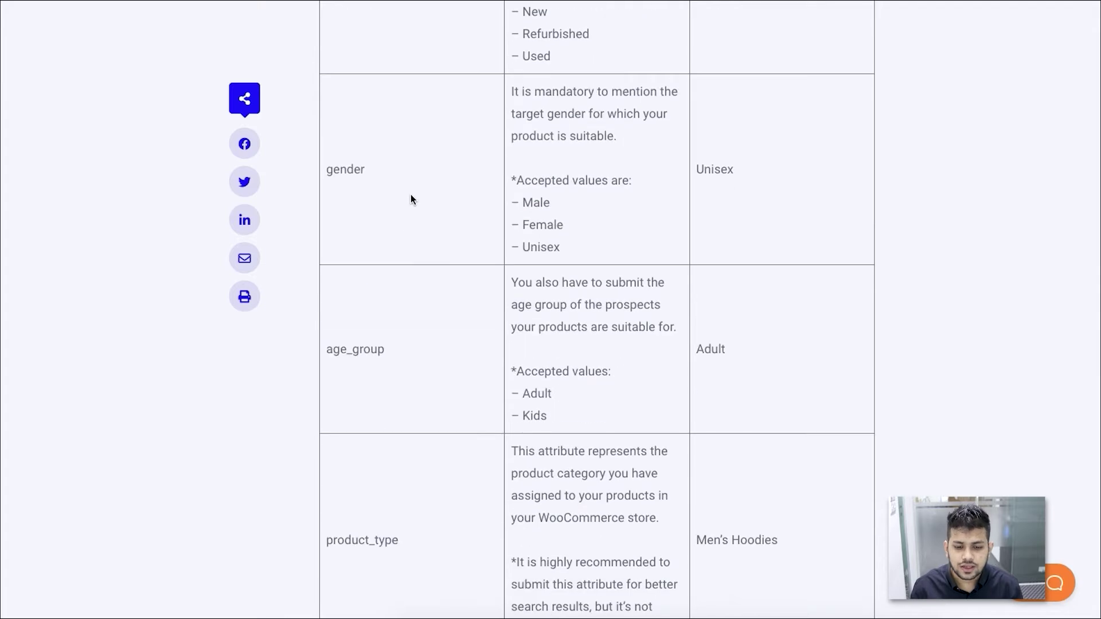
pyautogui.scroll(-2, 418, 198)
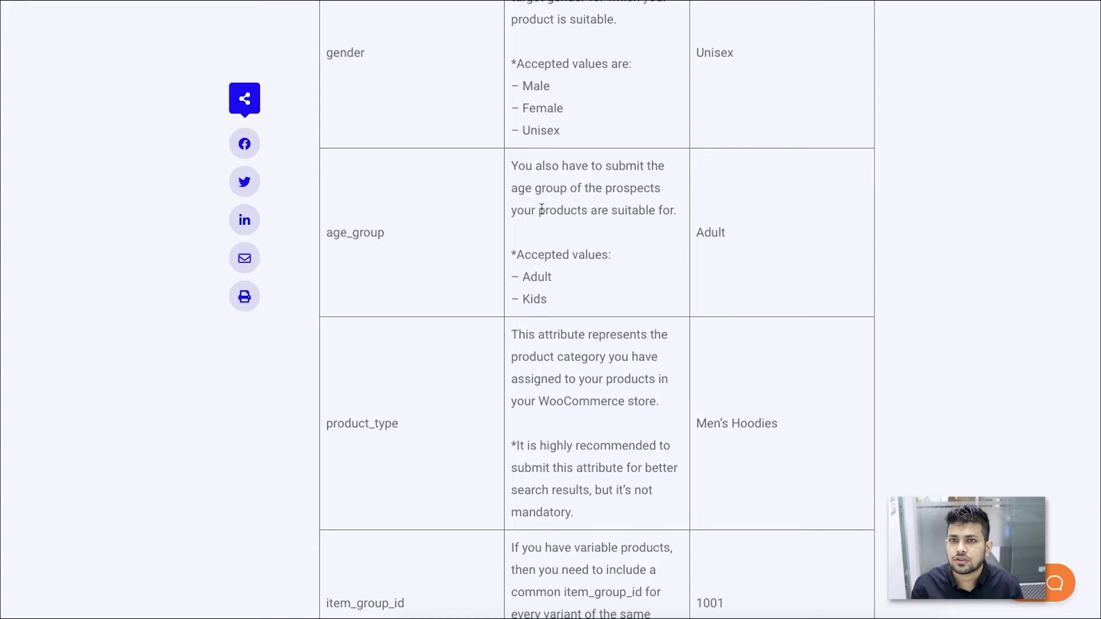
pyautogui.scroll(1, 541, 210)
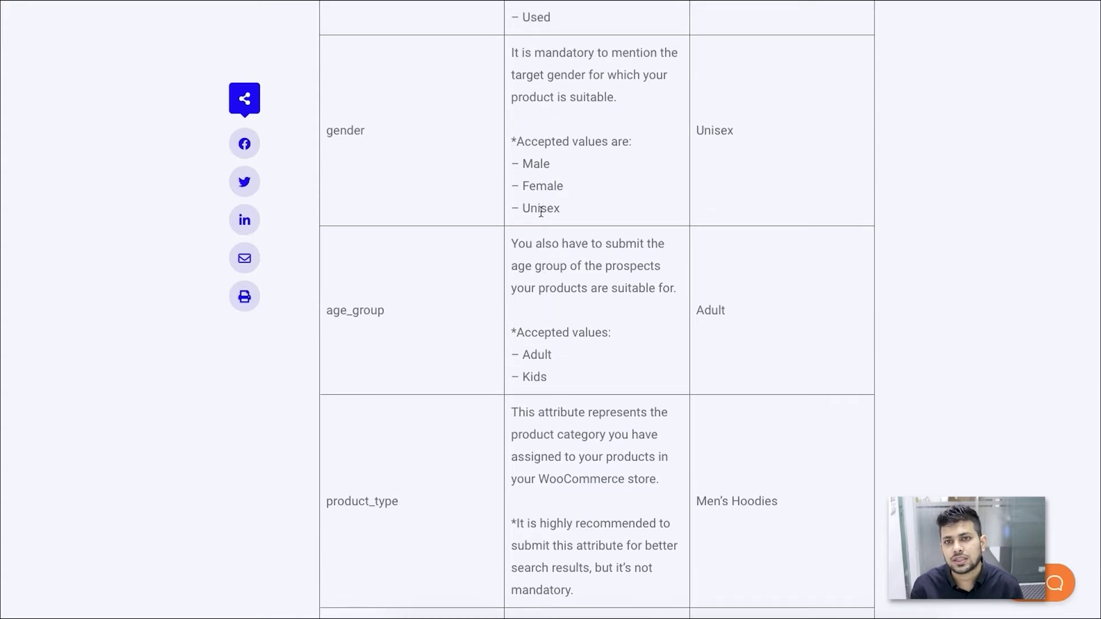
pyautogui.scroll(-2, 541, 210)
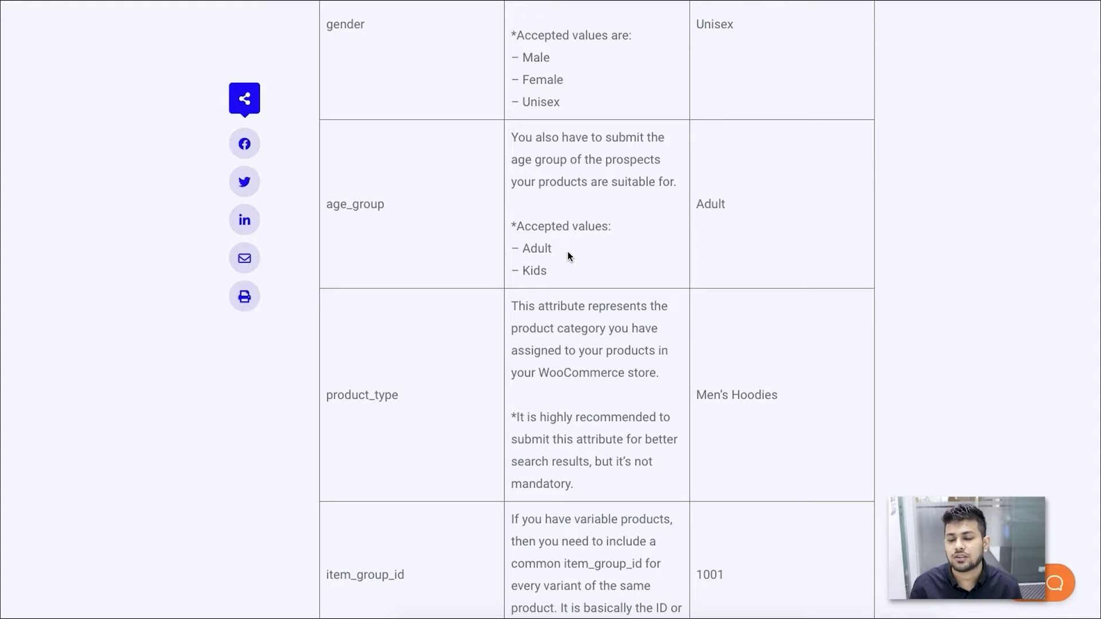
pyautogui.scroll(1, 565, 250)
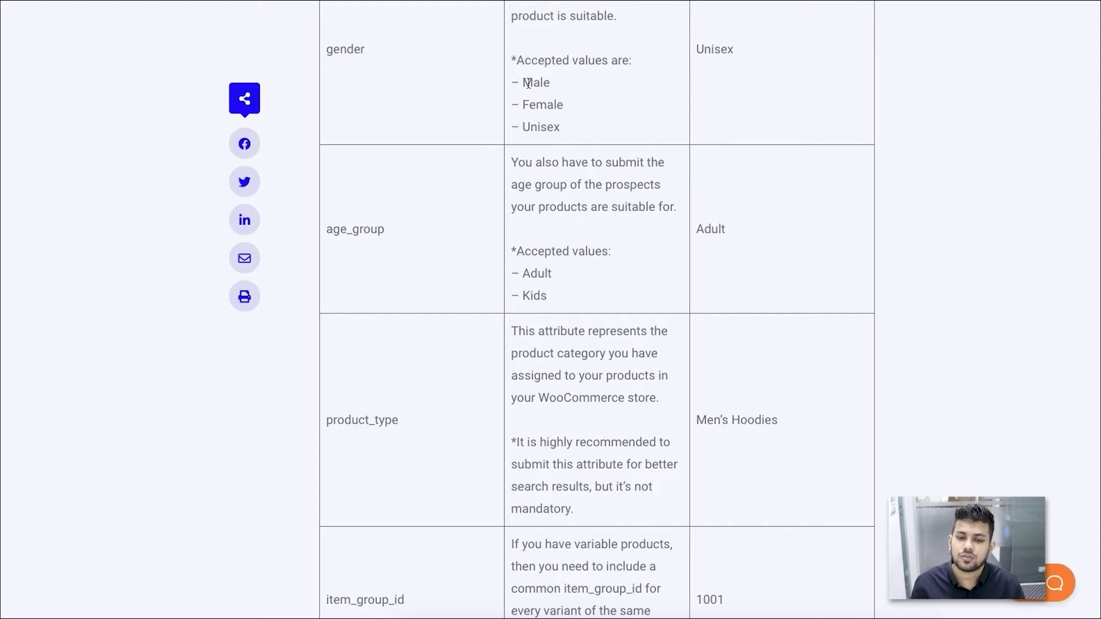
pyautogui.scroll(-4, 551, 89)
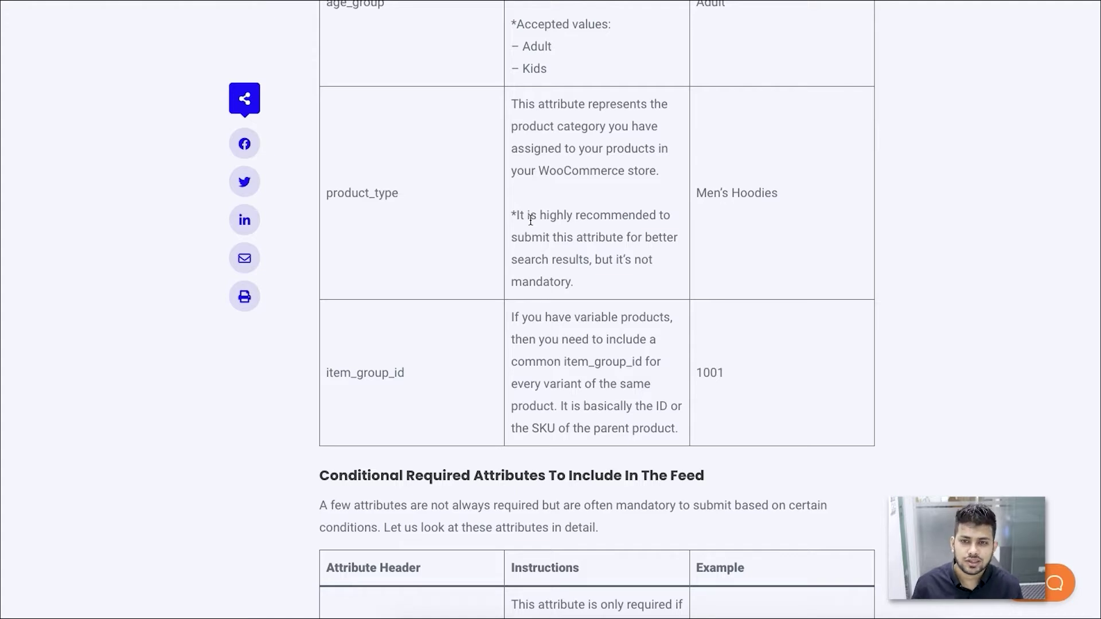
# - Scroll back up through the RexTheme Rakuten attributes article to leave it for the Dashboard
pyautogui.scroll(2, 531, 218)
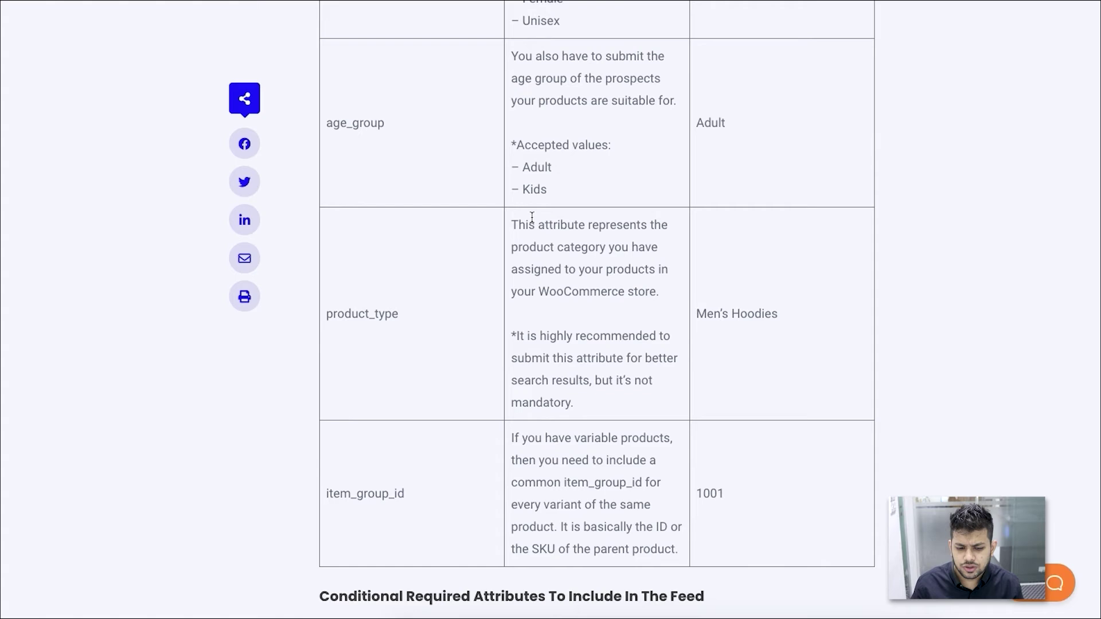
pyautogui.scroll(-4, 532, 217)
pyautogui.scroll(-12, 487, 364)
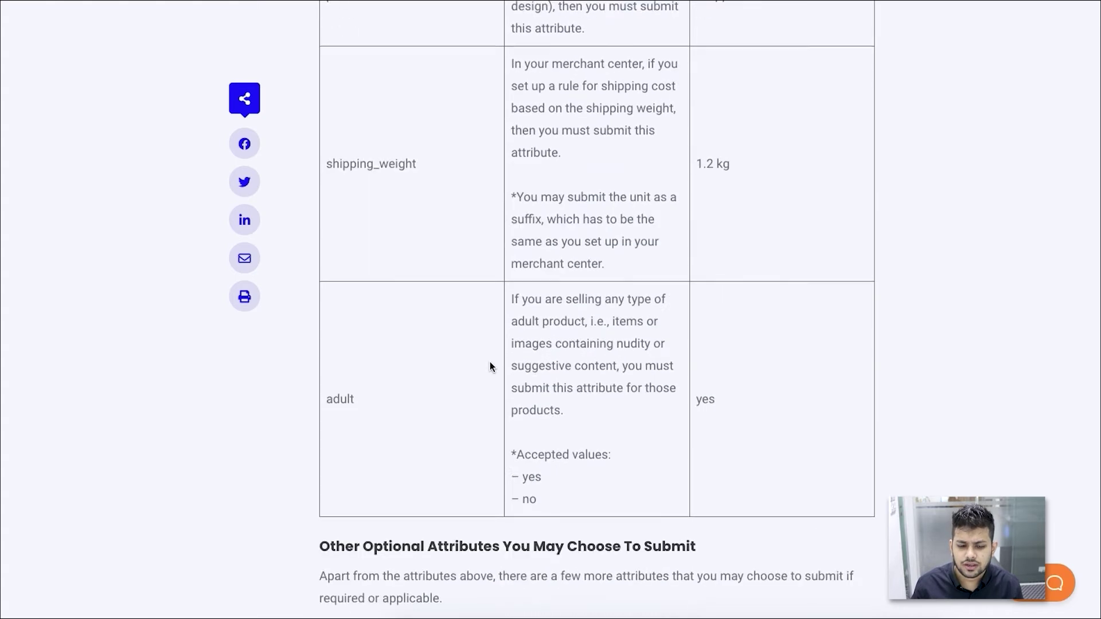
pyautogui.scroll(-6, 490, 365)
pyautogui.scroll(20, 490, 365)
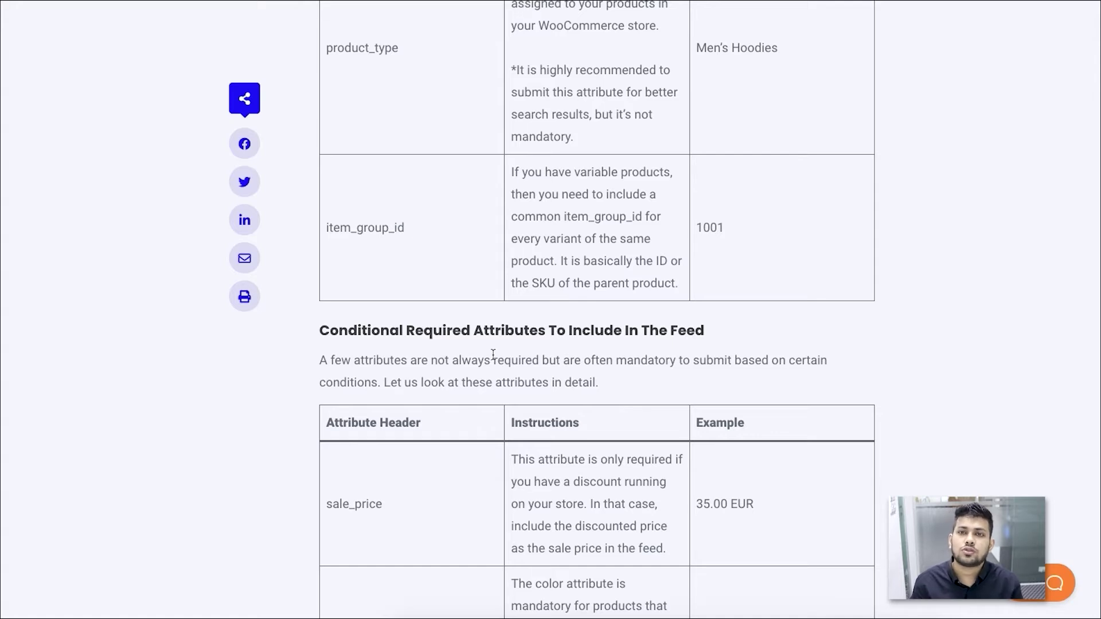
pyautogui.scroll(5, 493, 356)
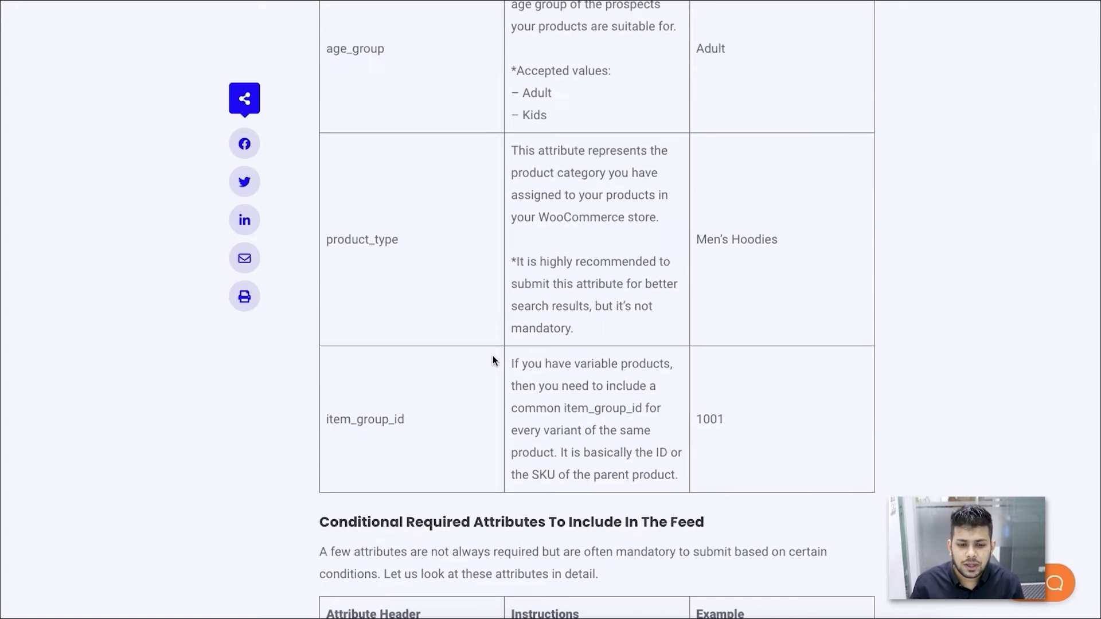
pyautogui.scroll(20, 495, 358)
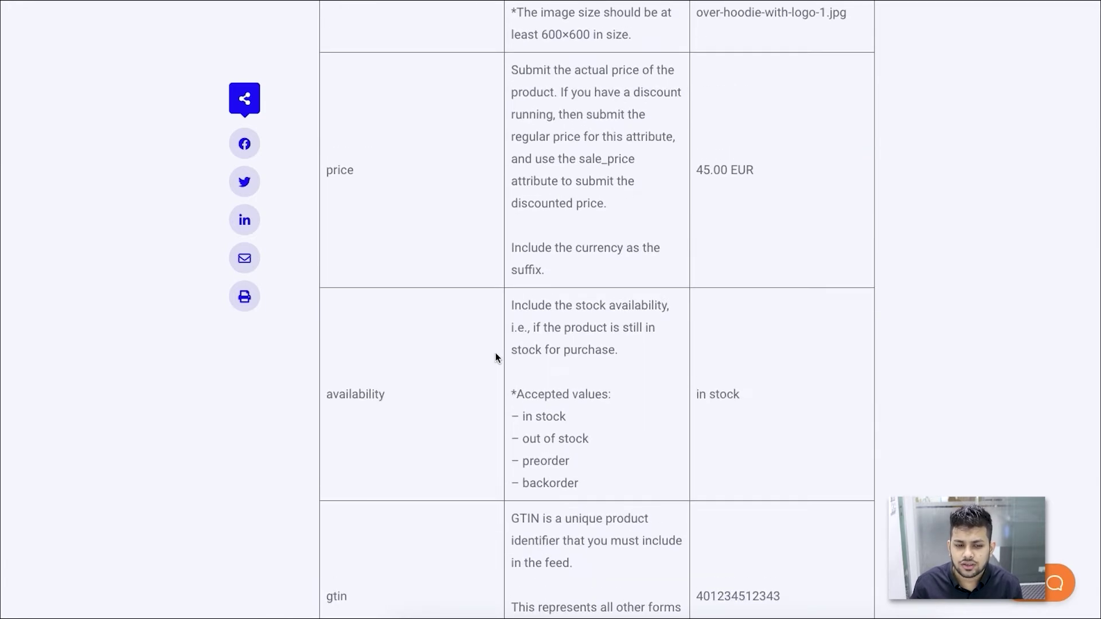
pyautogui.scroll(10, 496, 356)
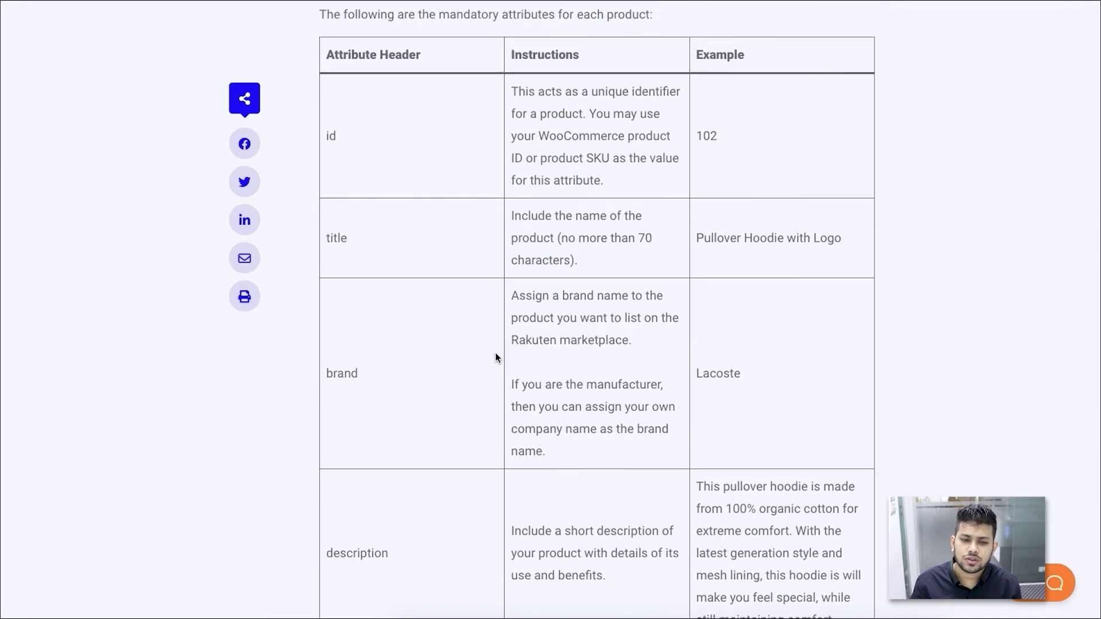
pyautogui.scroll(-4, 494, 356)
pyautogui.scroll(3, 425, 263)
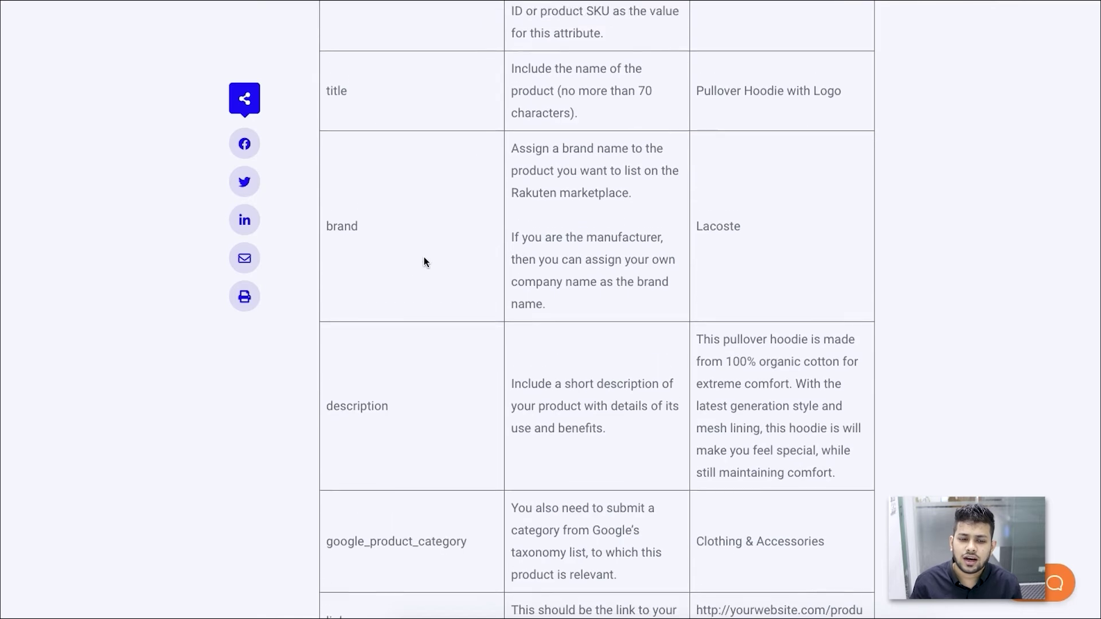
pyautogui.scroll(2, 373, 246)
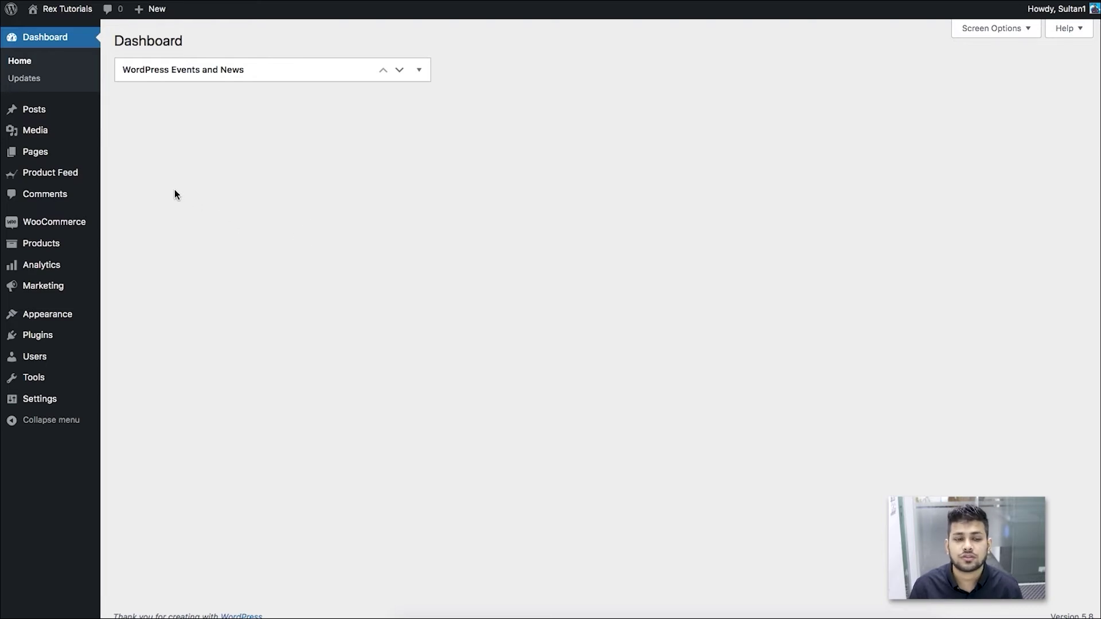
# - Show the Merchants list on the Product Feed Manager Settings page
pyautogui.moveTo(69, 176)
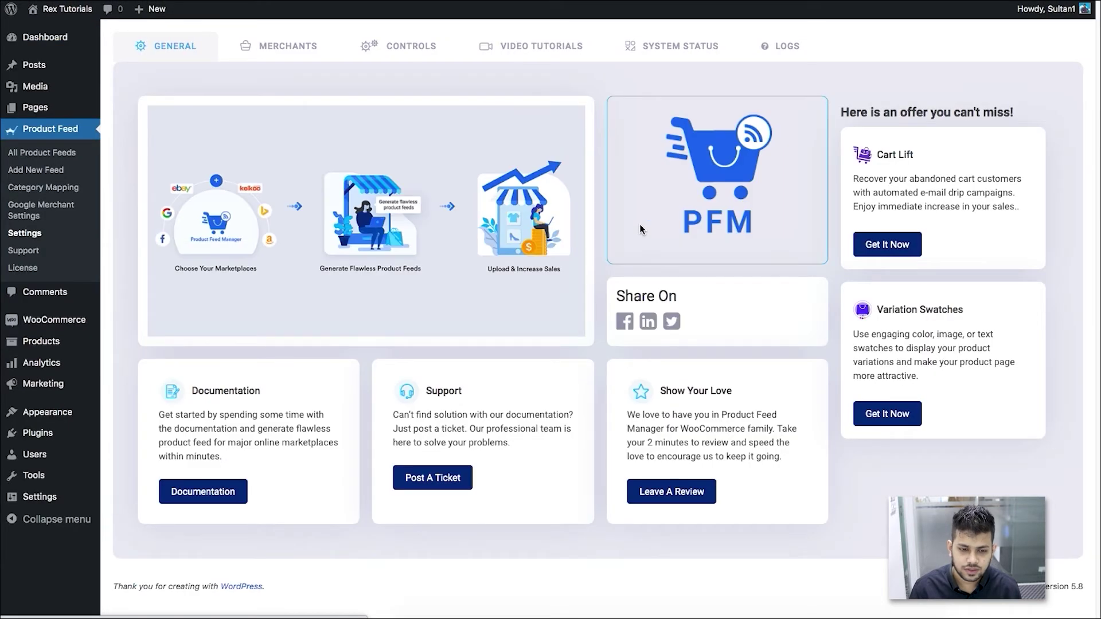
pyautogui.click(291, 52)
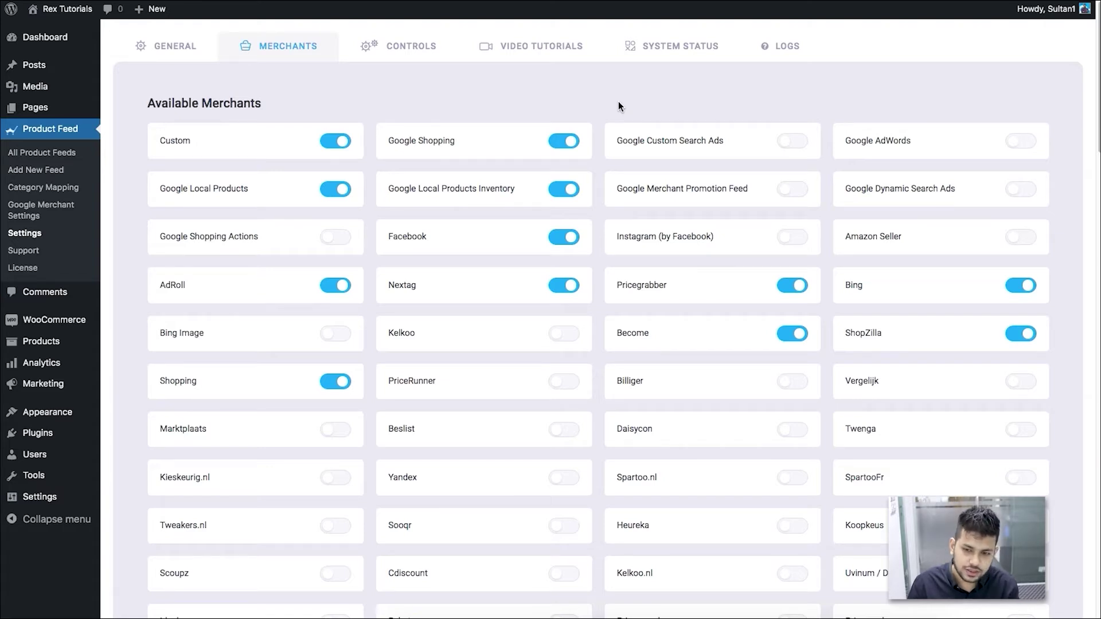
# - Find and enable the Rakuten Advertising merchant, then go to the Controls settings
pyautogui.hotkey('ctrl', 'f')
pyautogui.click(990, 13)
pyautogui.click(991, 13)
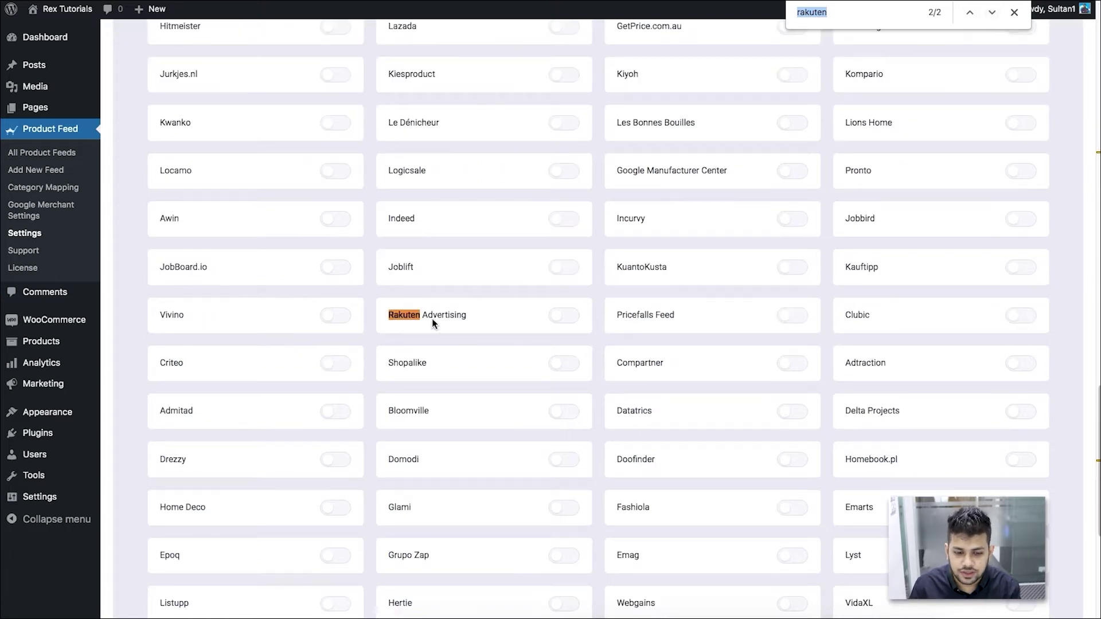
pyautogui.click(567, 317)
pyautogui.click(566, 319)
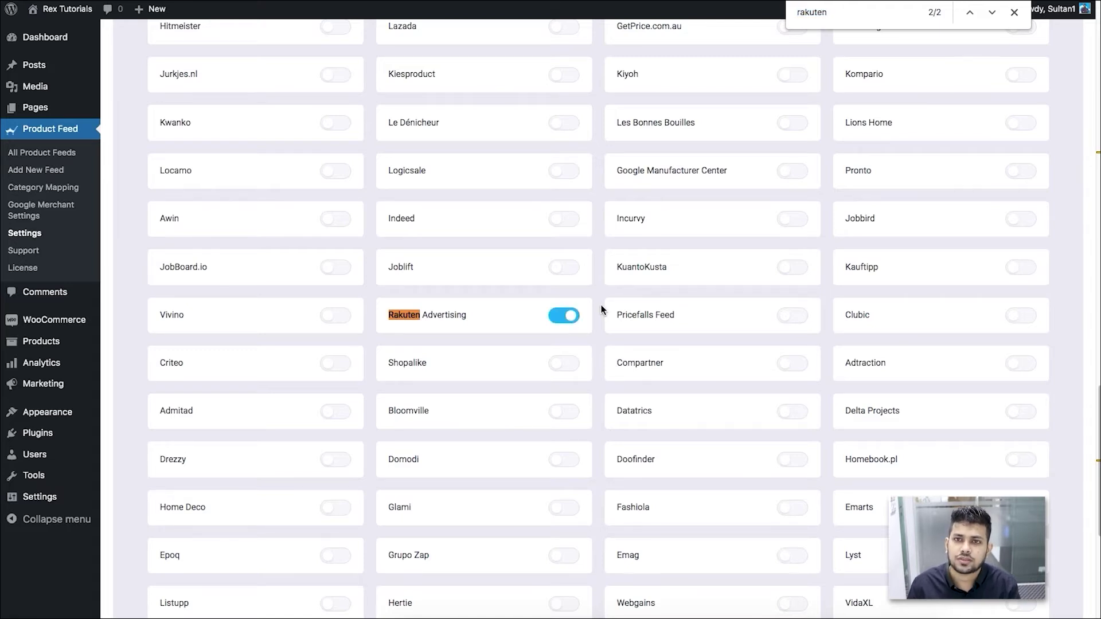
pyautogui.scroll(20, 599, 310)
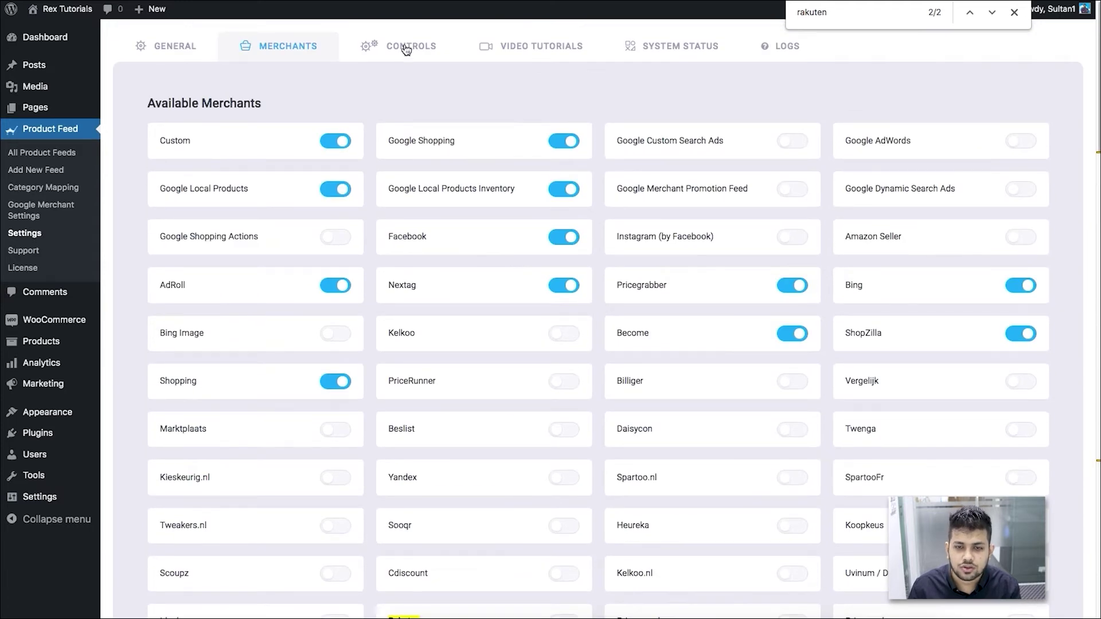
pyautogui.click(406, 49)
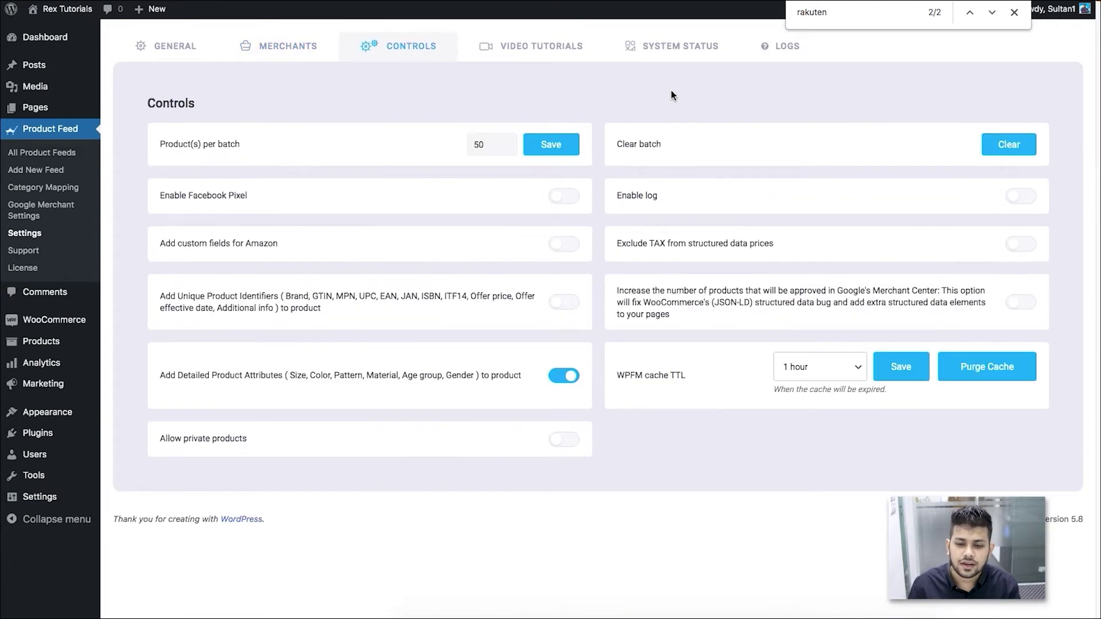
# - Purge the product feed cache, then start an Add New Feed page
pyautogui.click(1005, 381)
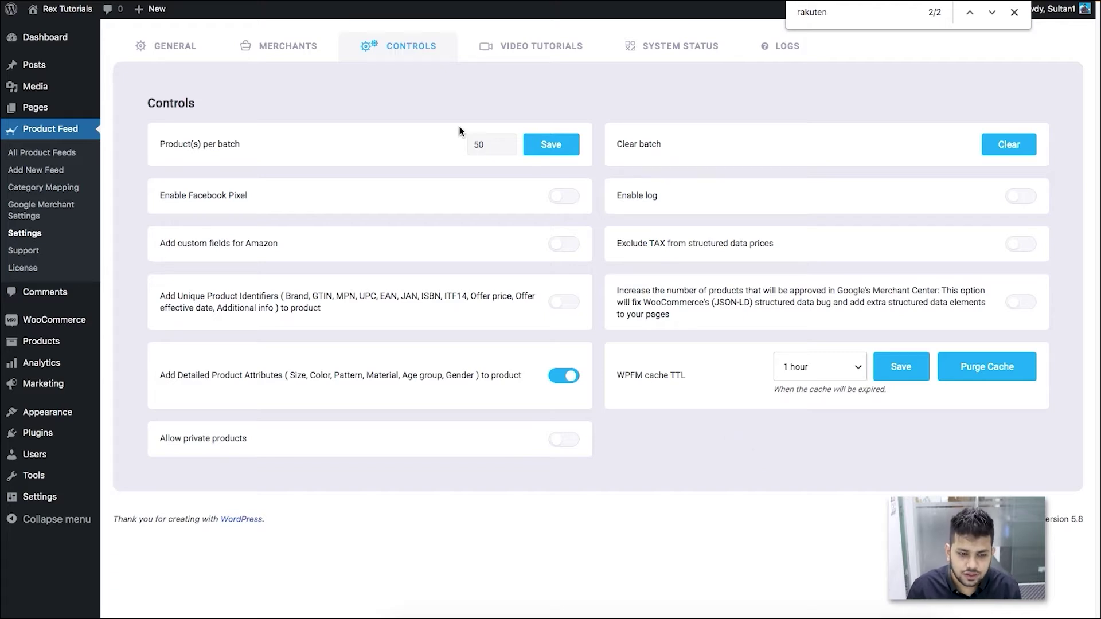
pyautogui.click(53, 173)
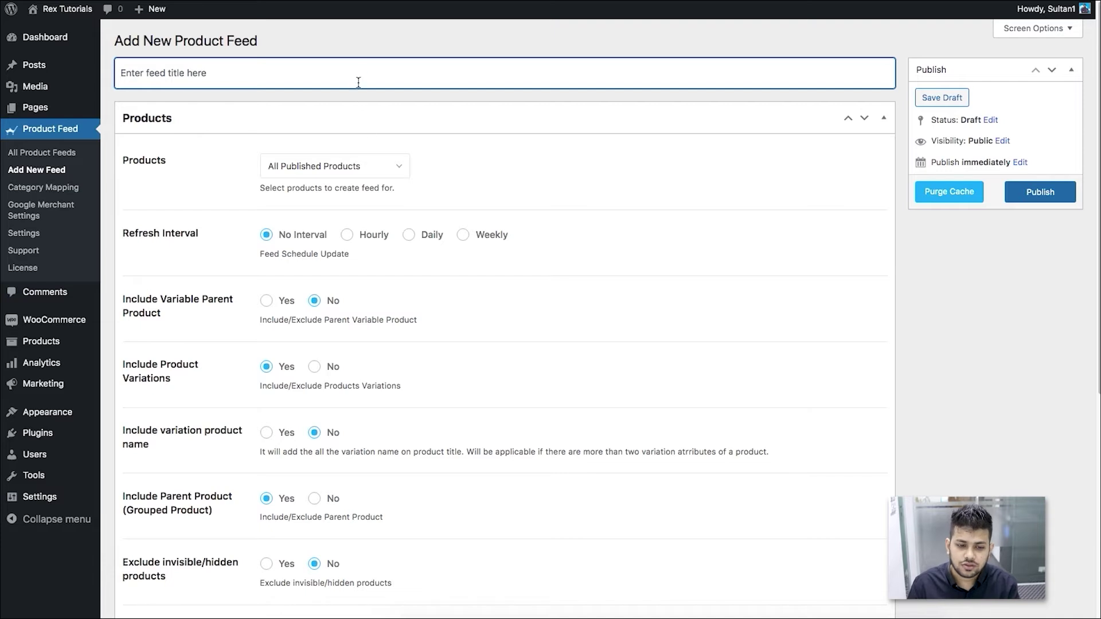
# - Title the new feed 'Rakuten Adv Feed' so it saves as a draft
pyautogui.write('R')
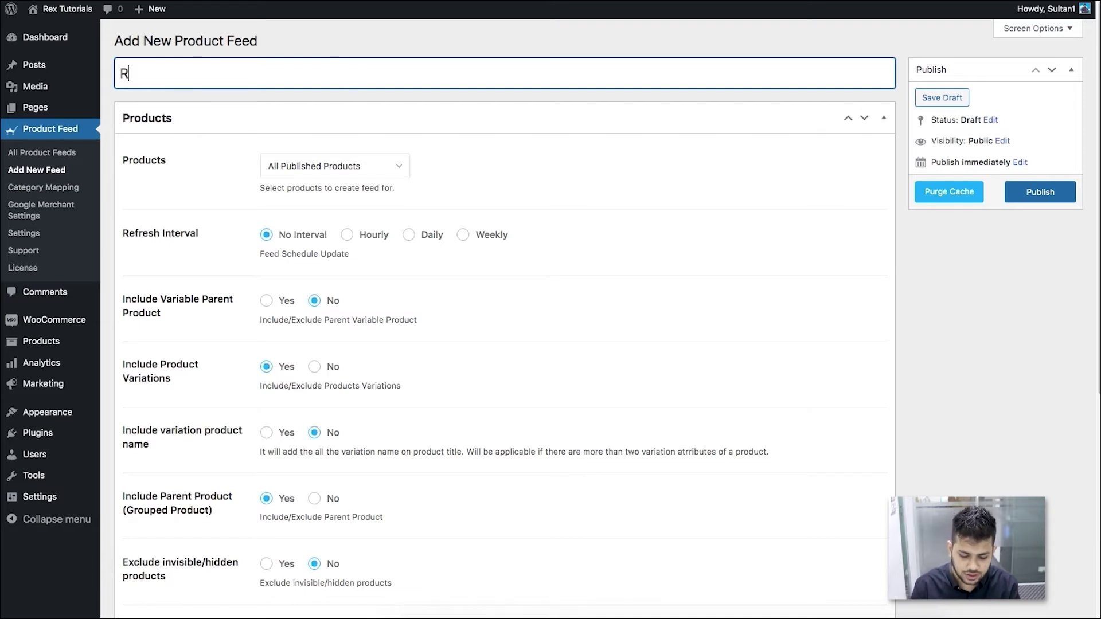
pyautogui.write('akut')
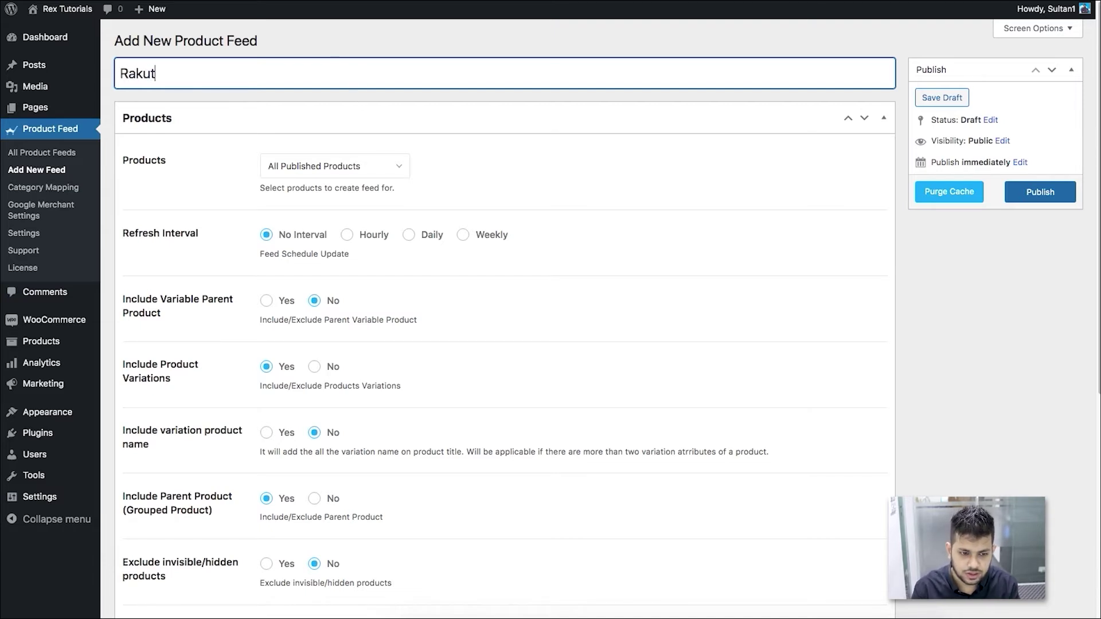
pyautogui.write('en Adv ')
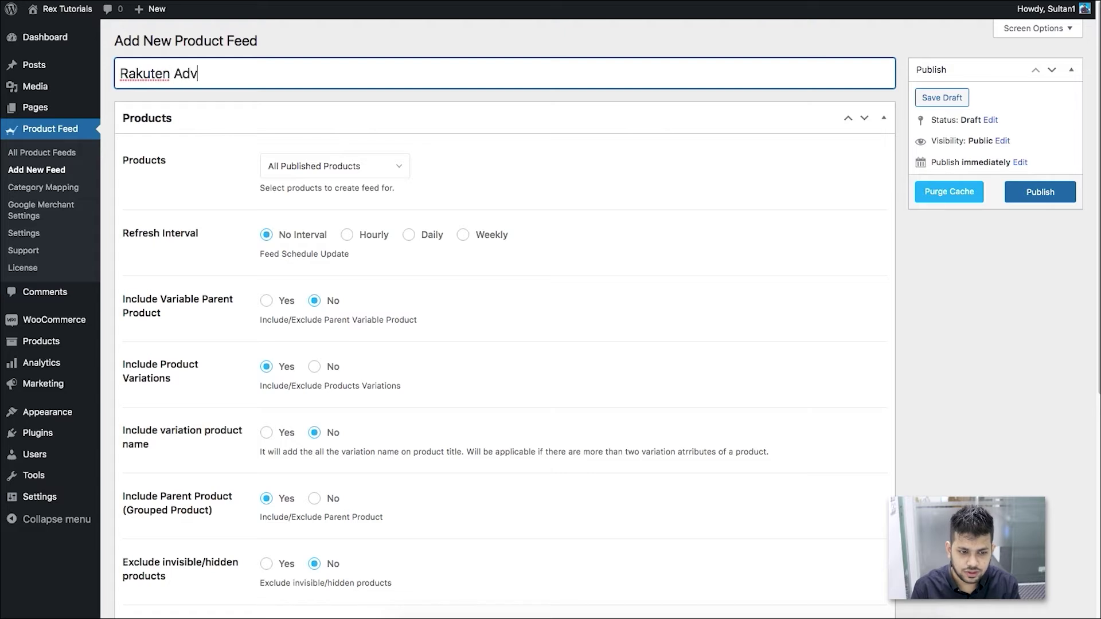
pyautogui.write('Feed')
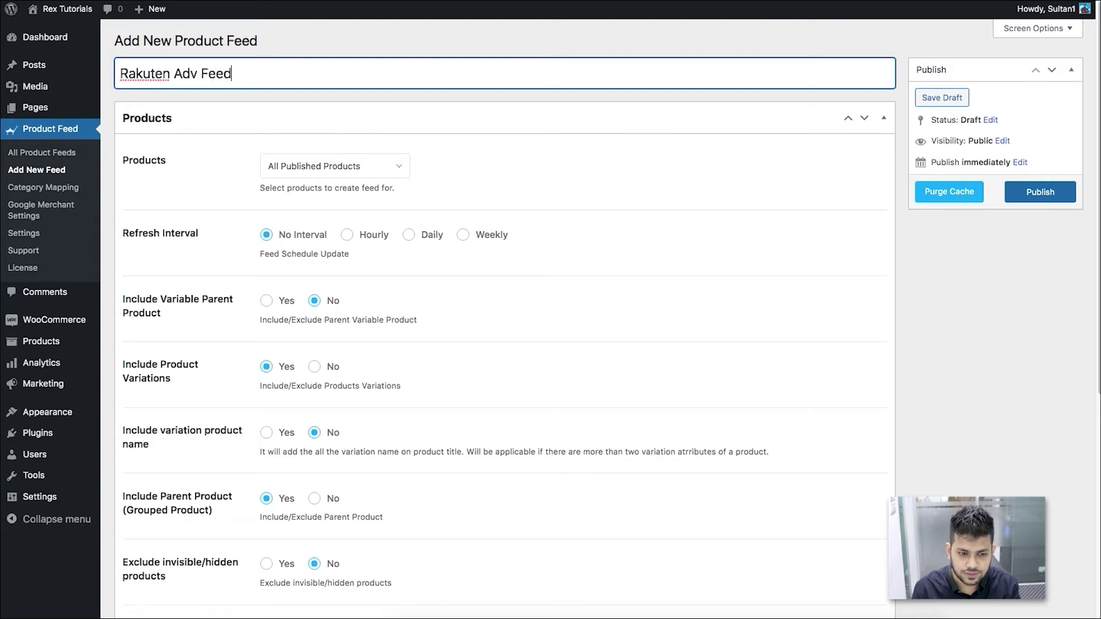
pyautogui.click(461, 170)
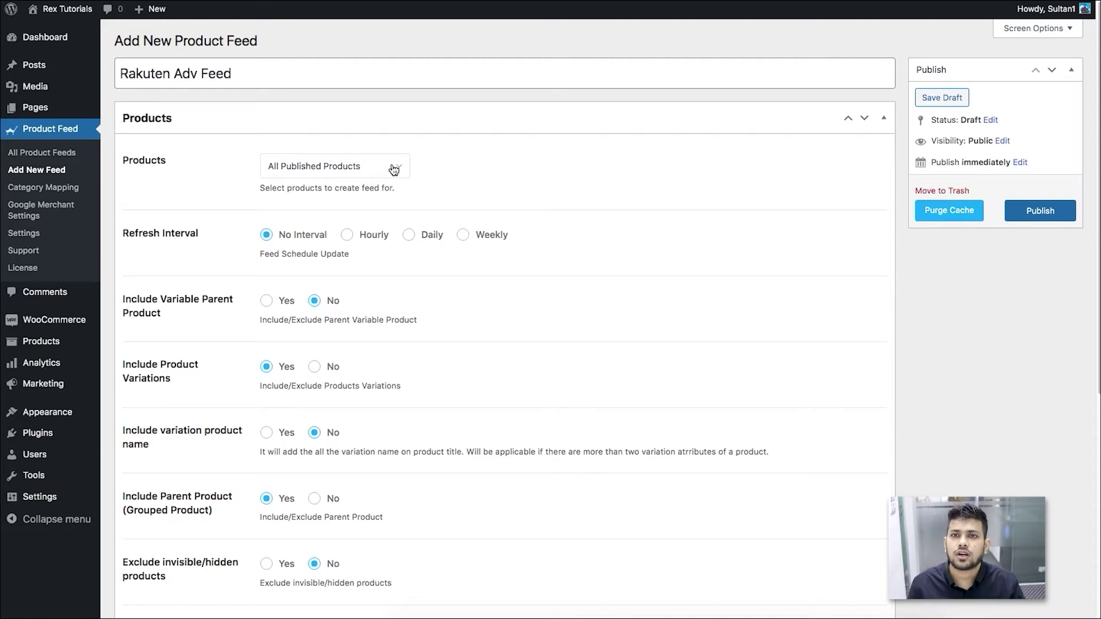
pyautogui.click(369, 171)
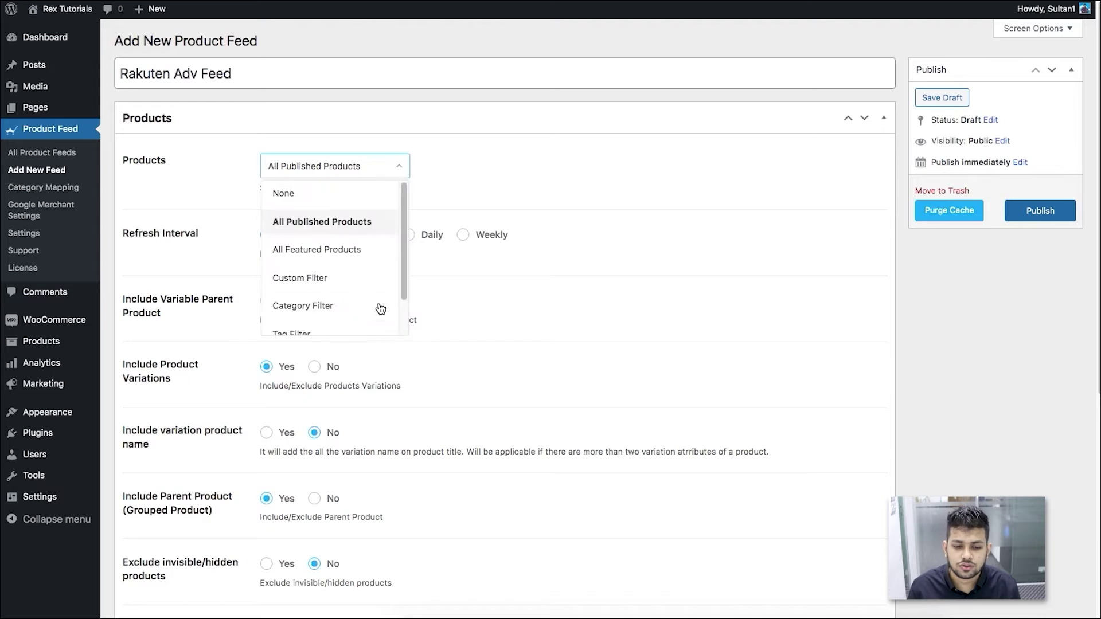
pyautogui.scroll(-1, 341, 270)
pyautogui.scroll(1, 341, 269)
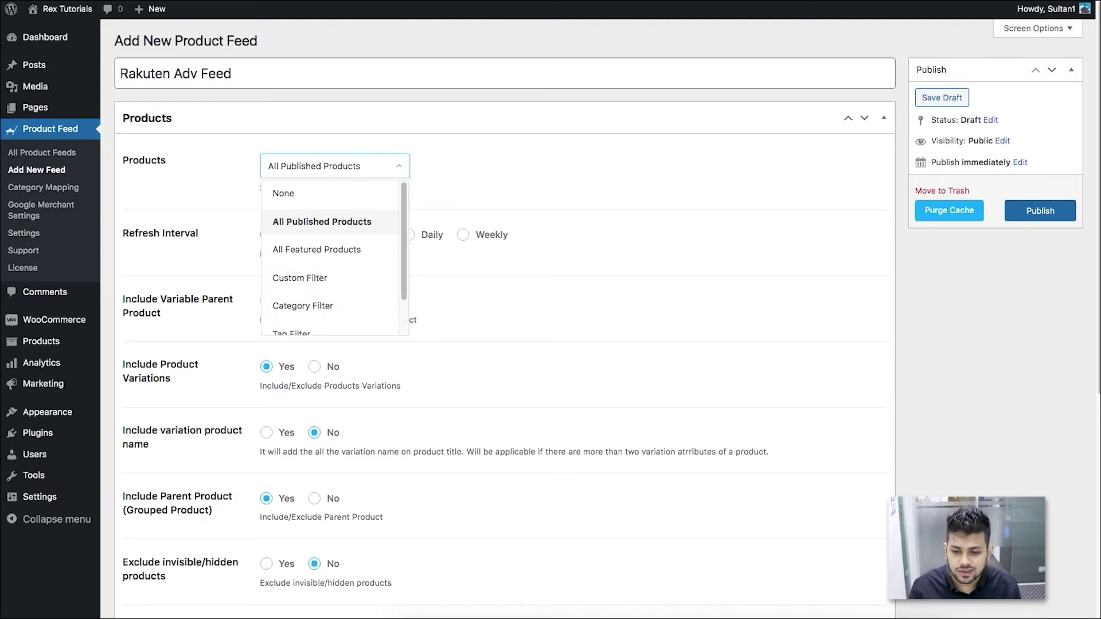
pyautogui.click(466, 250)
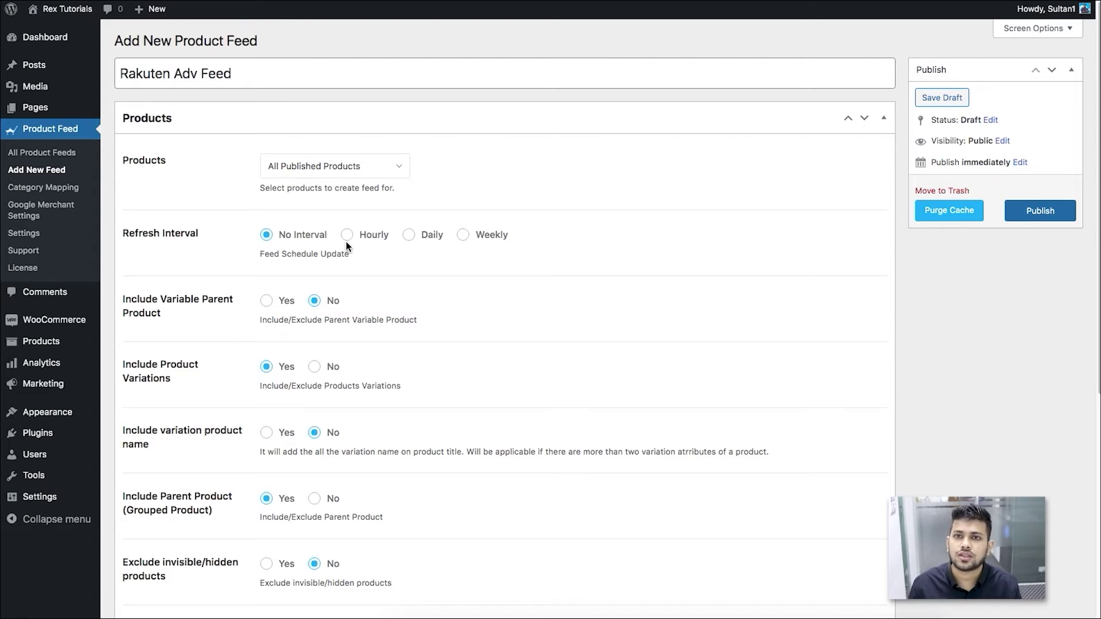
pyautogui.scroll(-1, 428, 252)
pyautogui.scroll(-2, 428, 252)
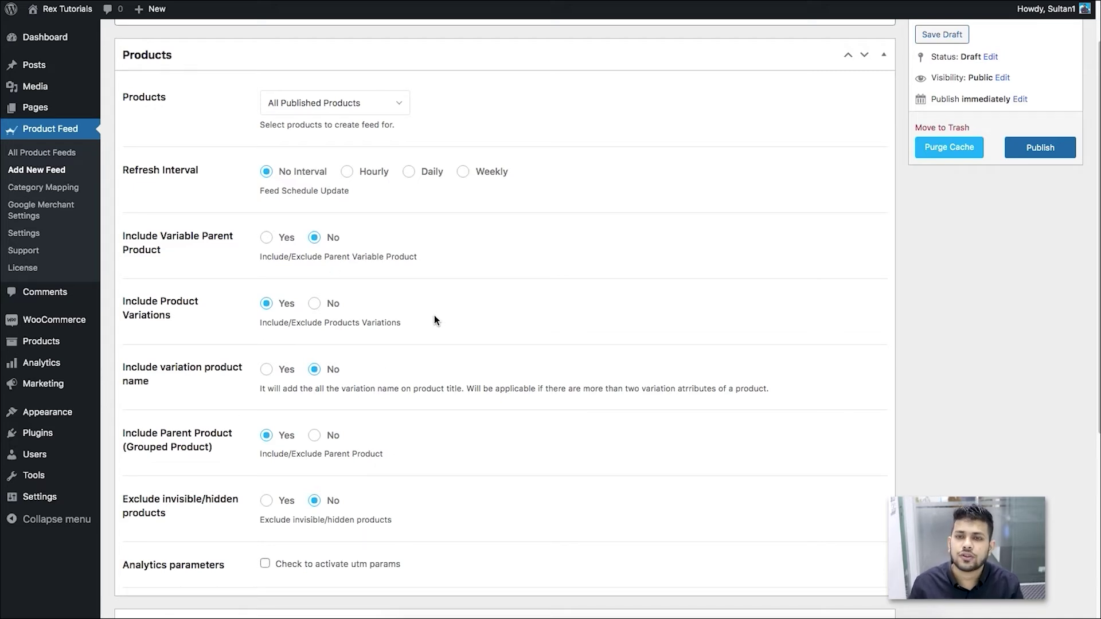
# - In Feed Configuration, choose Rakuten Advertising as Merchant Type and CSV as File Format
pyautogui.scroll(-5, 435, 318)
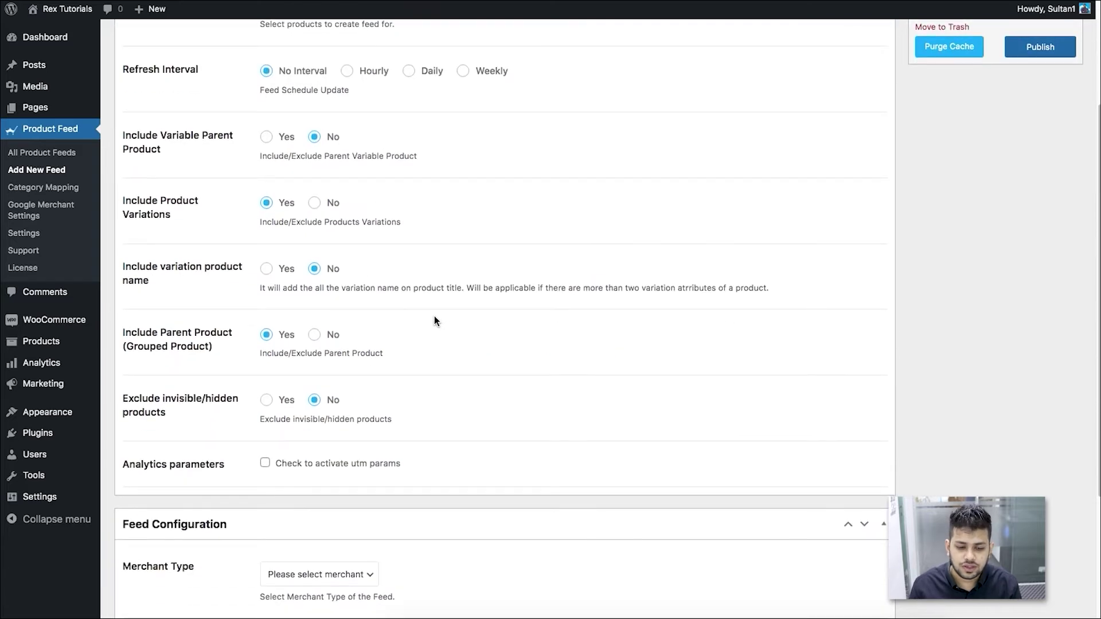
pyautogui.scroll(-1, 434, 315)
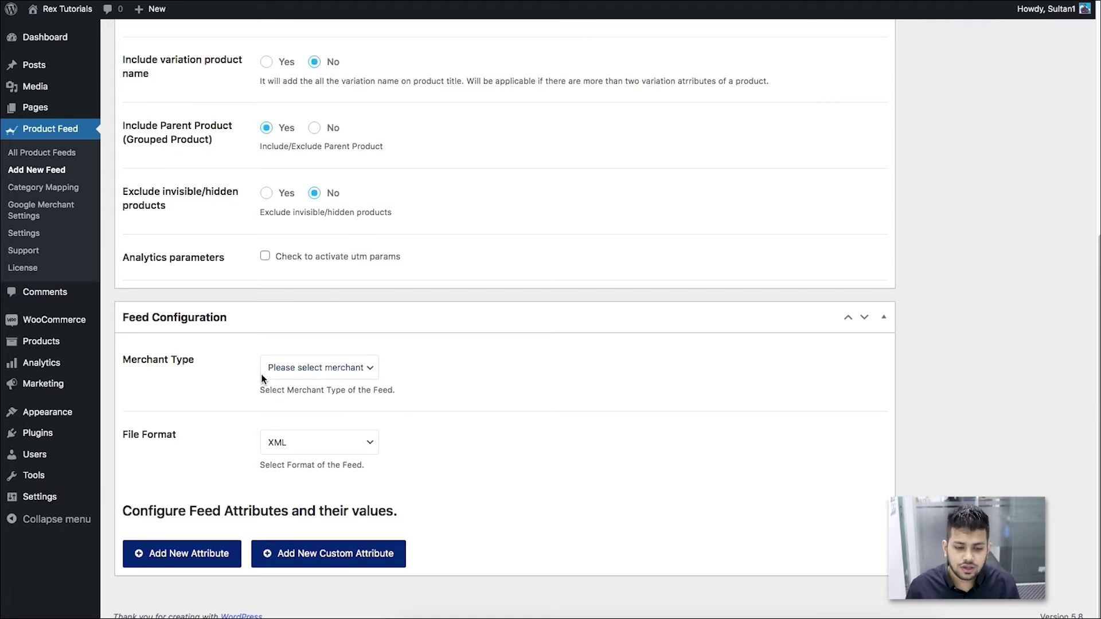
pyautogui.click(314, 370)
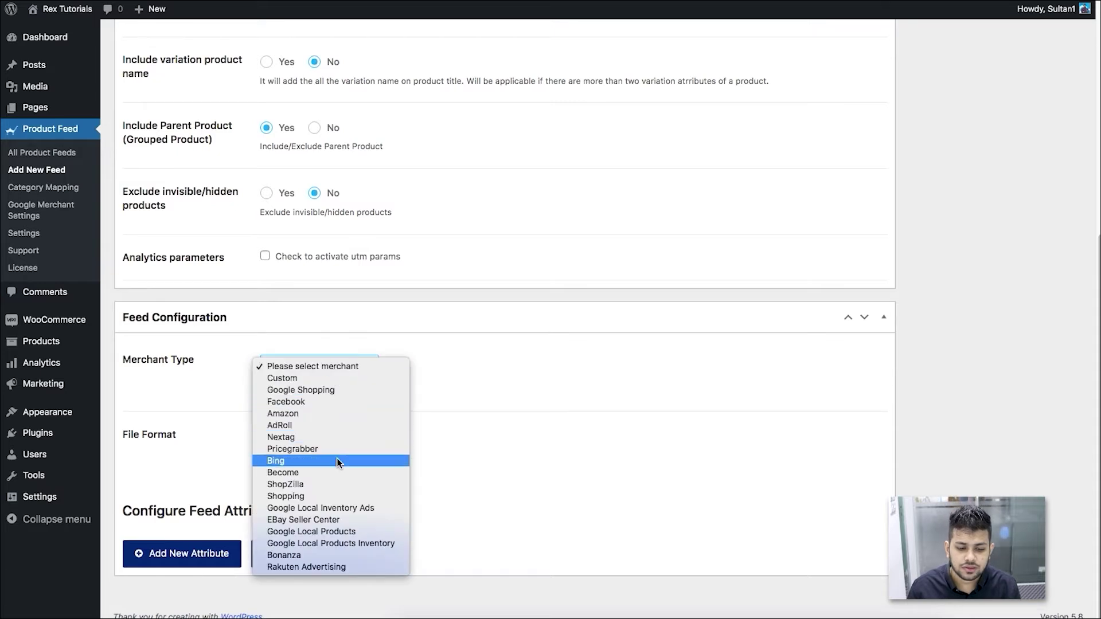
pyautogui.click(320, 566)
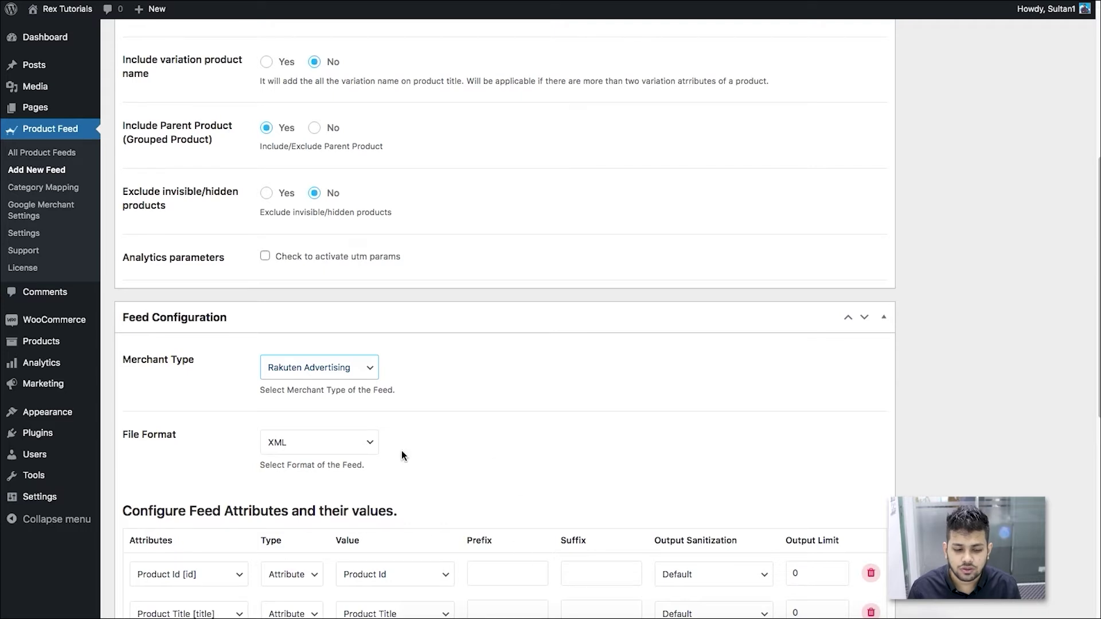
pyautogui.click(314, 440)
pyautogui.click(315, 464)
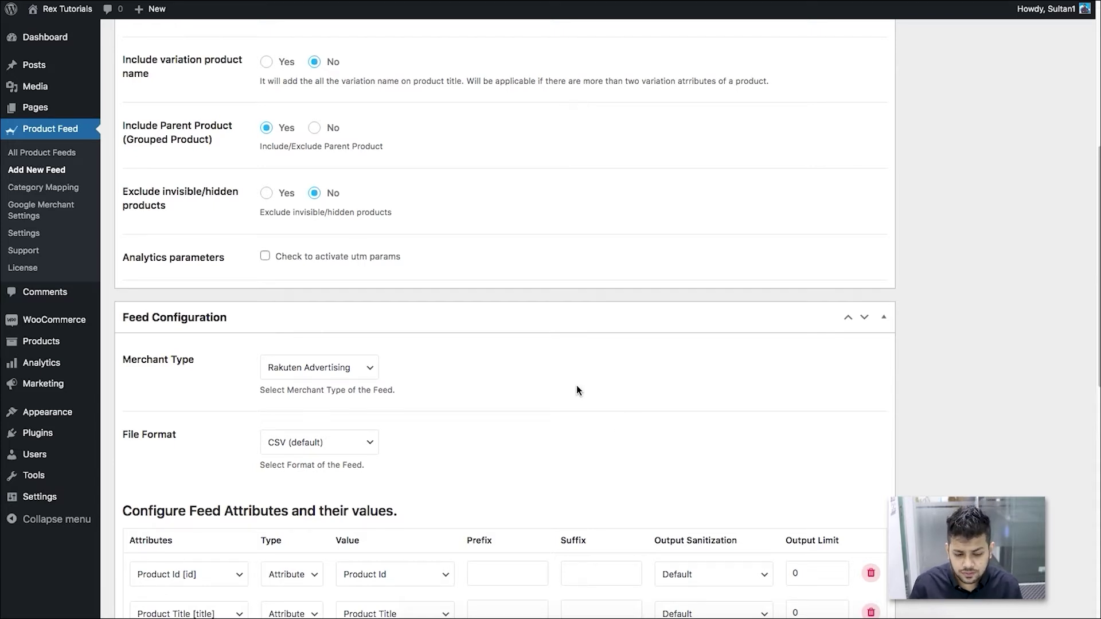
pyautogui.scroll(-6, 577, 385)
pyautogui.scroll(-2, 579, 384)
pyautogui.scroll(-2, 413, 274)
pyautogui.scroll(2, 415, 267)
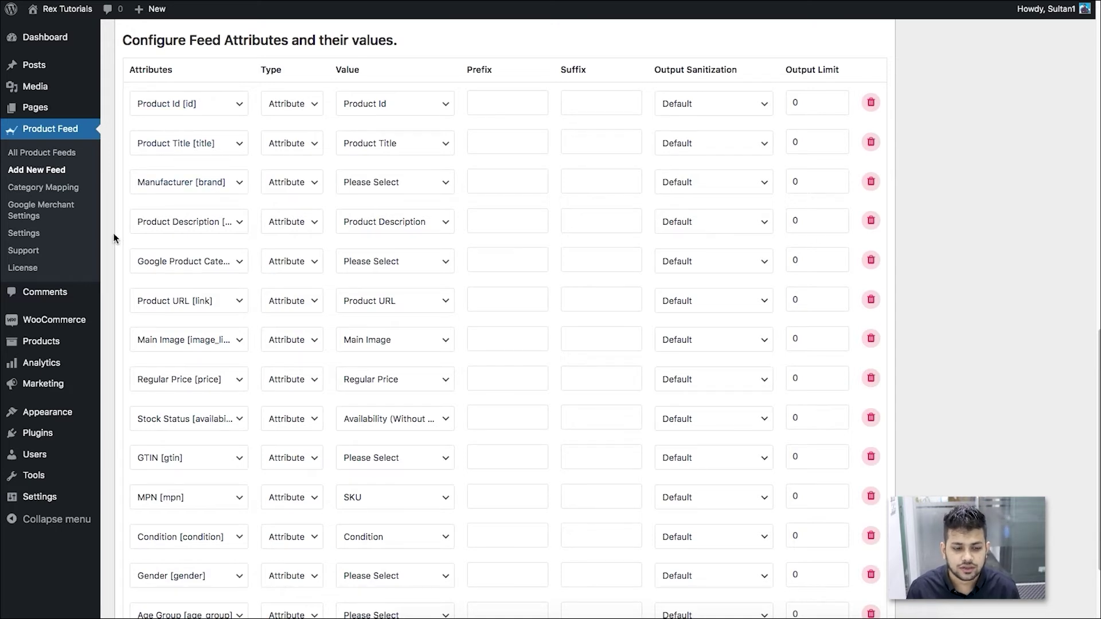
pyautogui.scroll(-3, 204, 235)
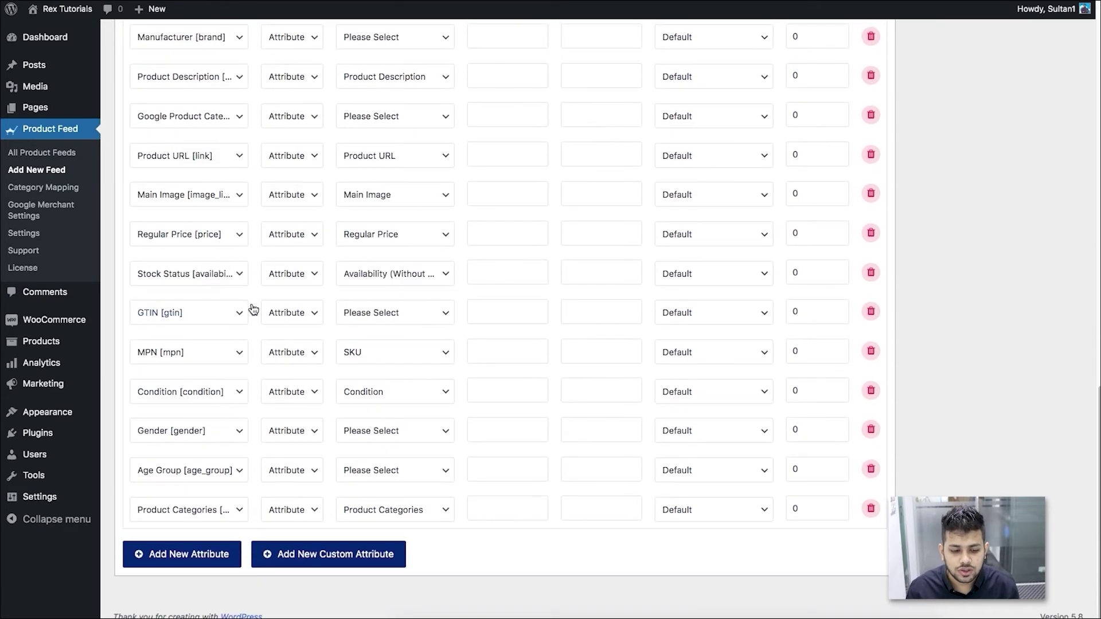
pyautogui.scroll(6, 507, 378)
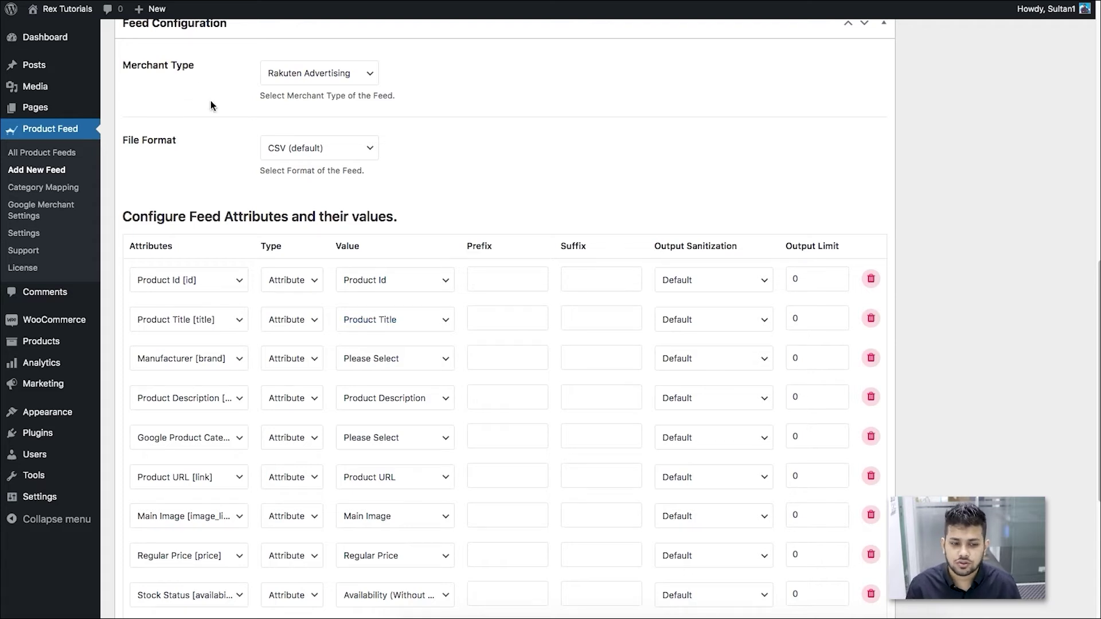
pyautogui.scroll(-2, 244, 309)
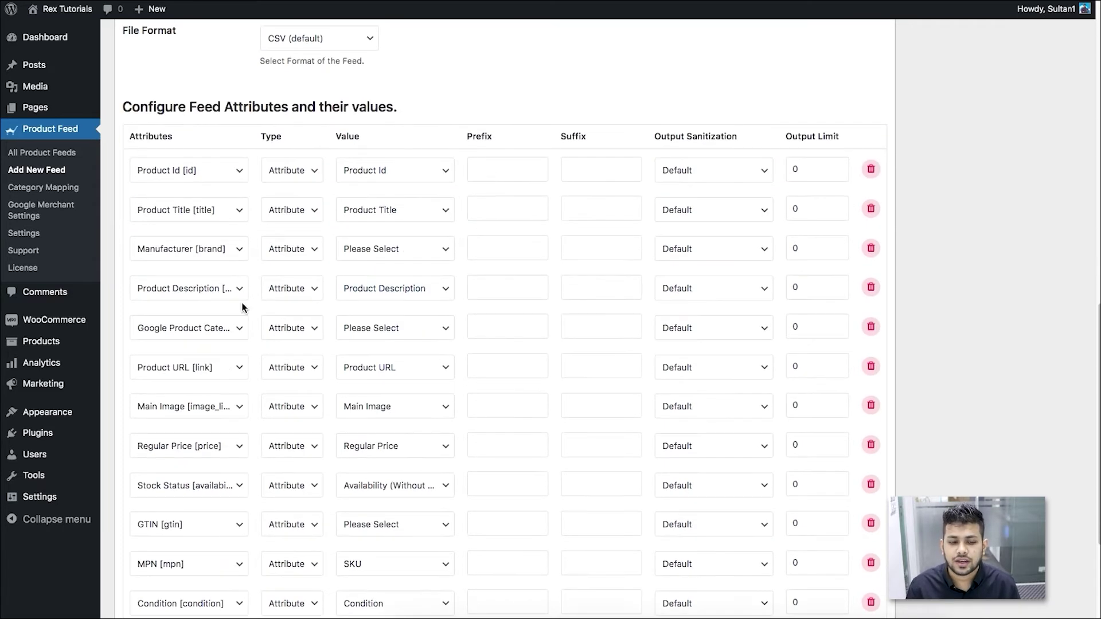
pyautogui.scroll(-4, 309, 336)
pyautogui.scroll(2, 326, 335)
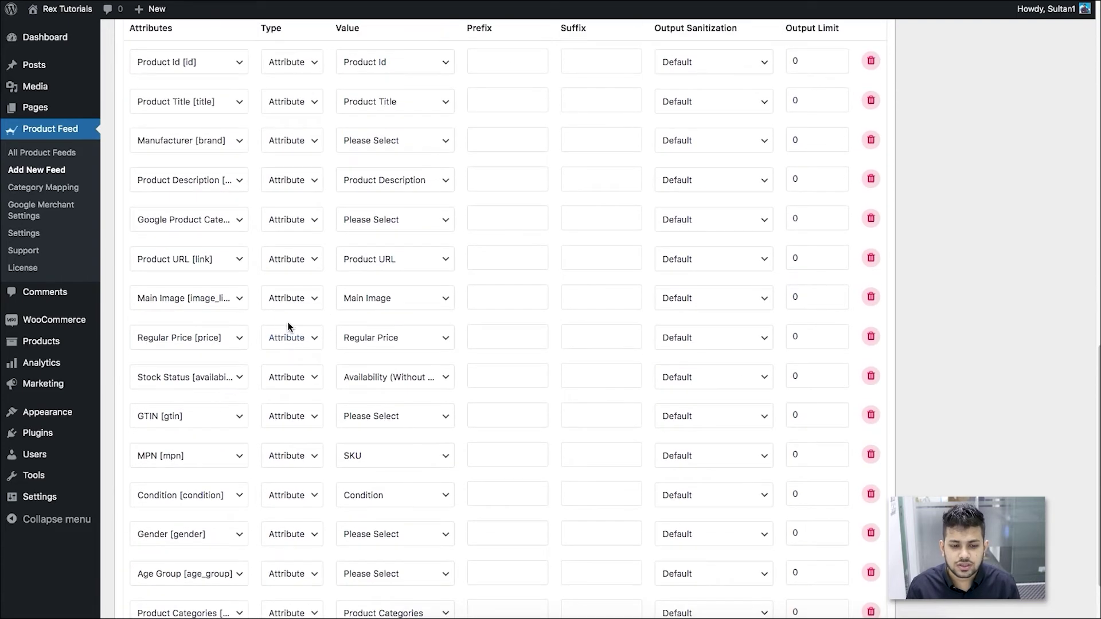
pyautogui.scroll(-2, 408, 317)
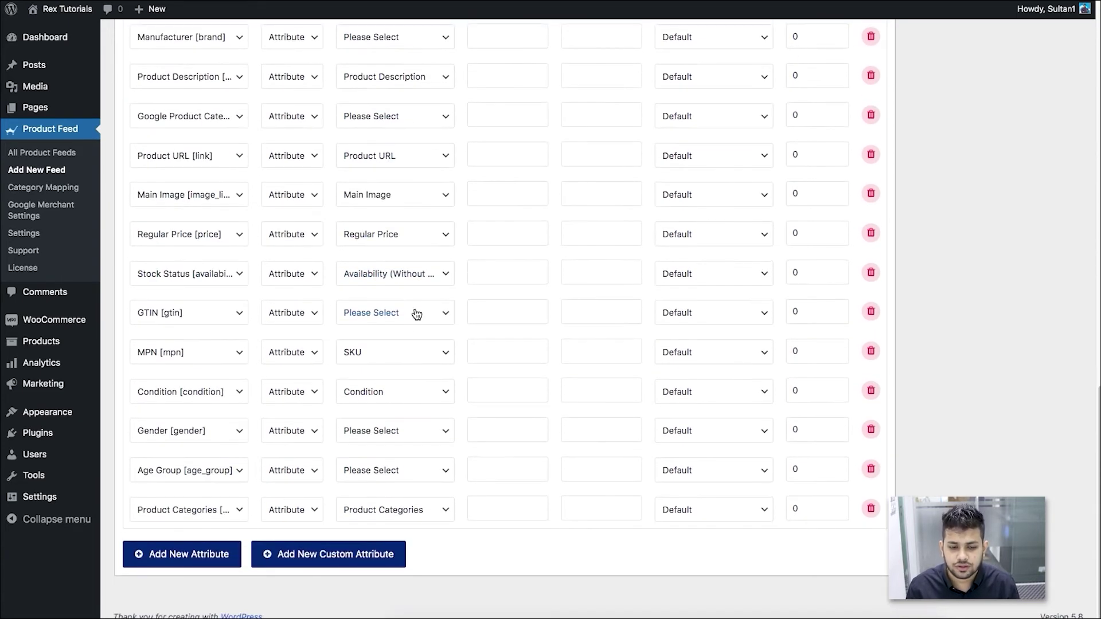
pyautogui.scroll(2, 433, 384)
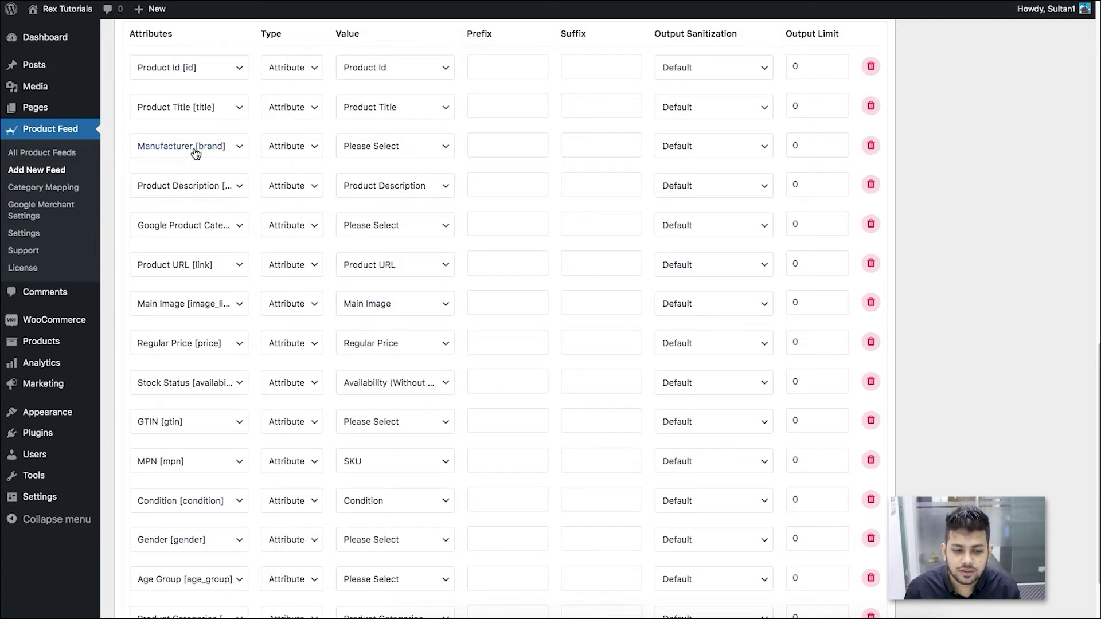
# - Change the Manufacturer [brand] row to Static type with the value RexClothes
pyautogui.click(300, 147)
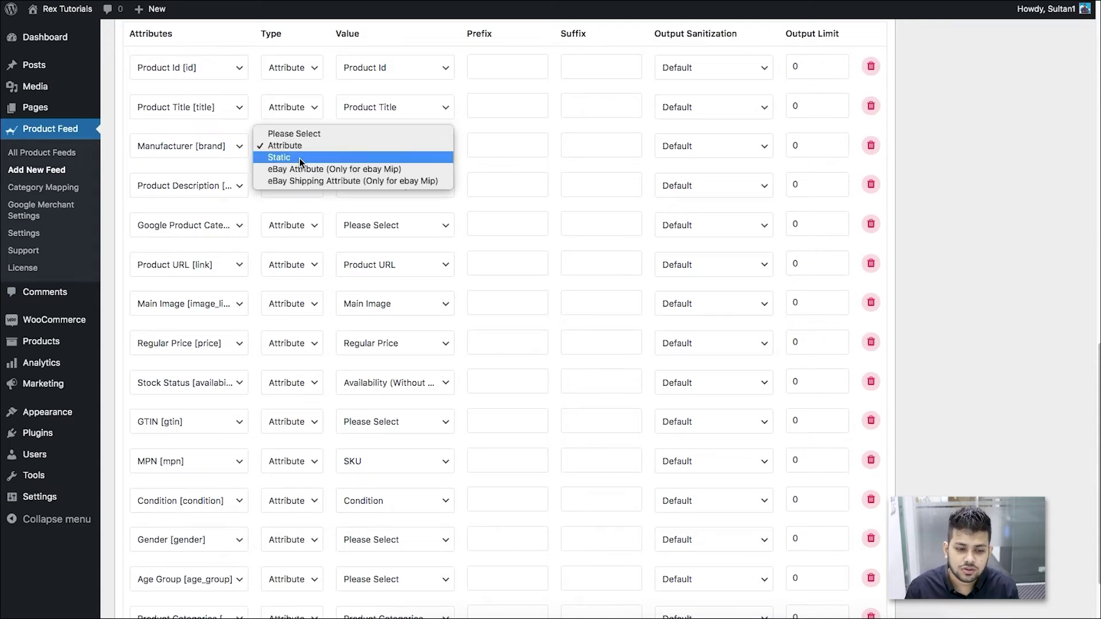
pyautogui.click(301, 157)
pyautogui.click(387, 147)
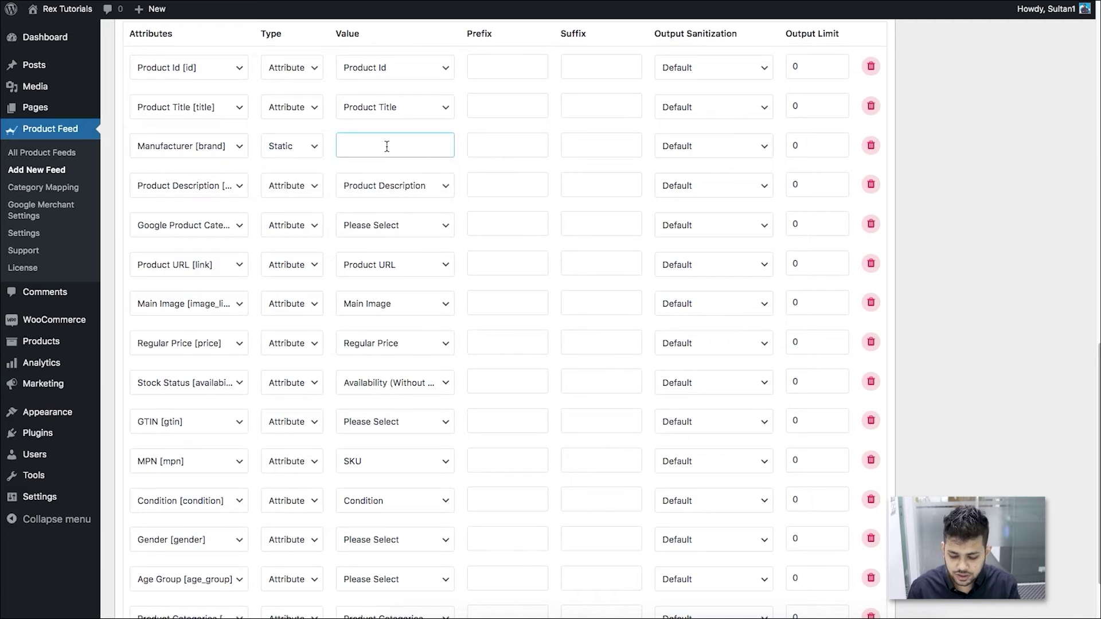
pyautogui.write('Rex')
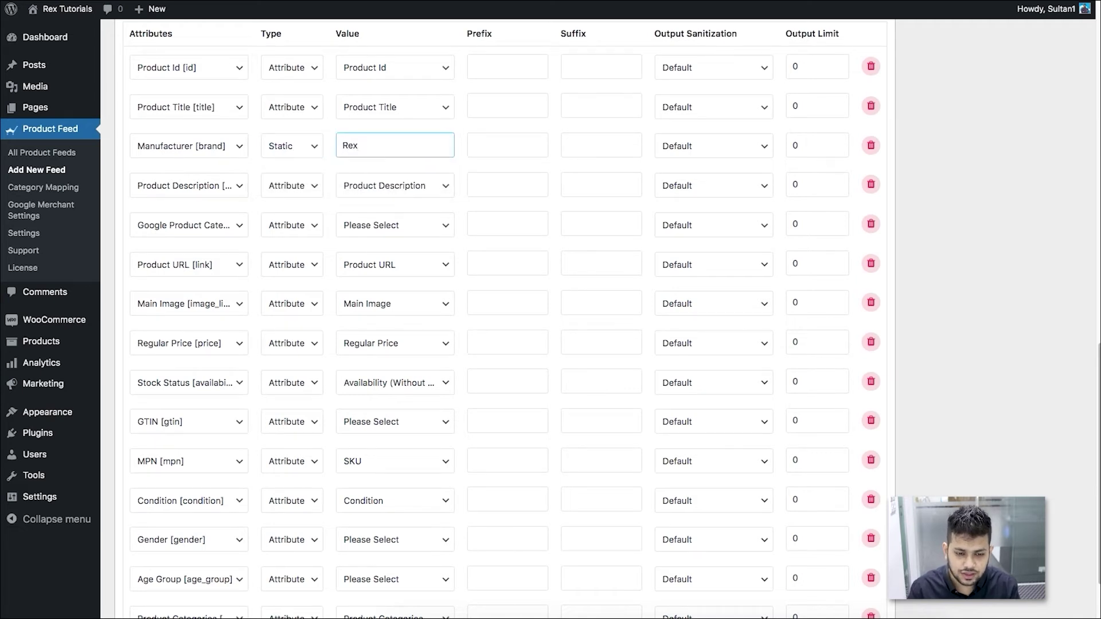
pyautogui.write('Clothes')
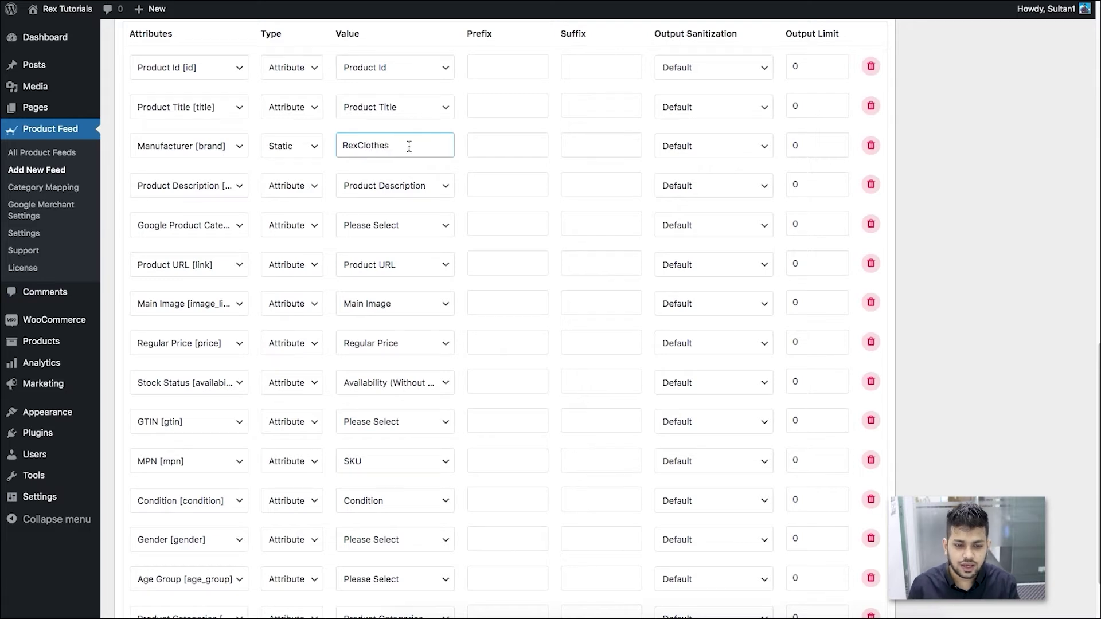
pyautogui.click(463, 148)
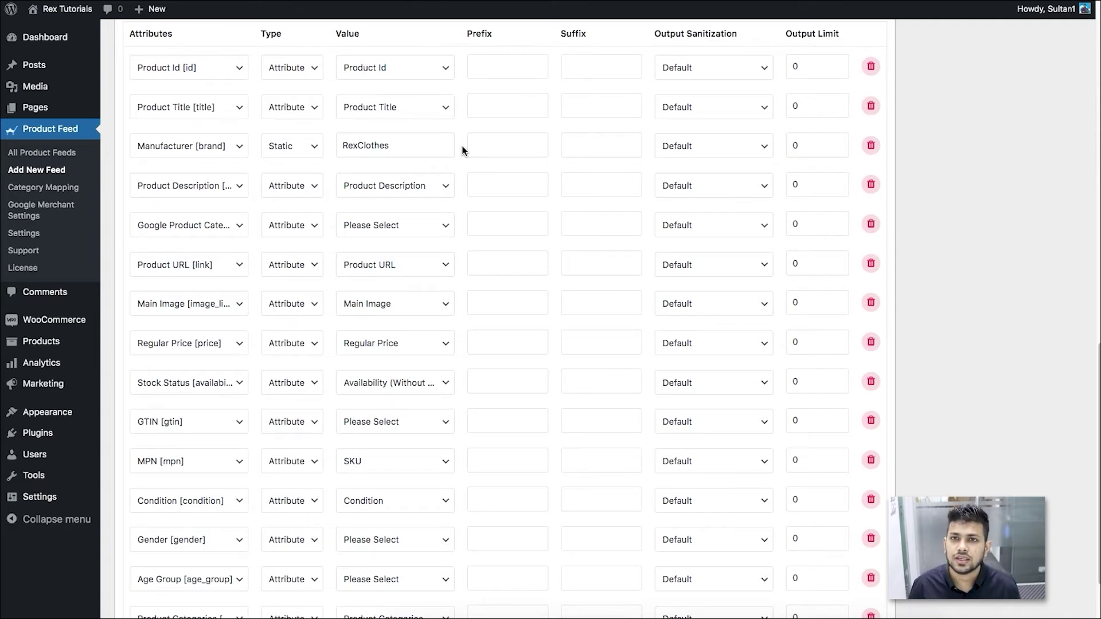
pyautogui.click(276, 148)
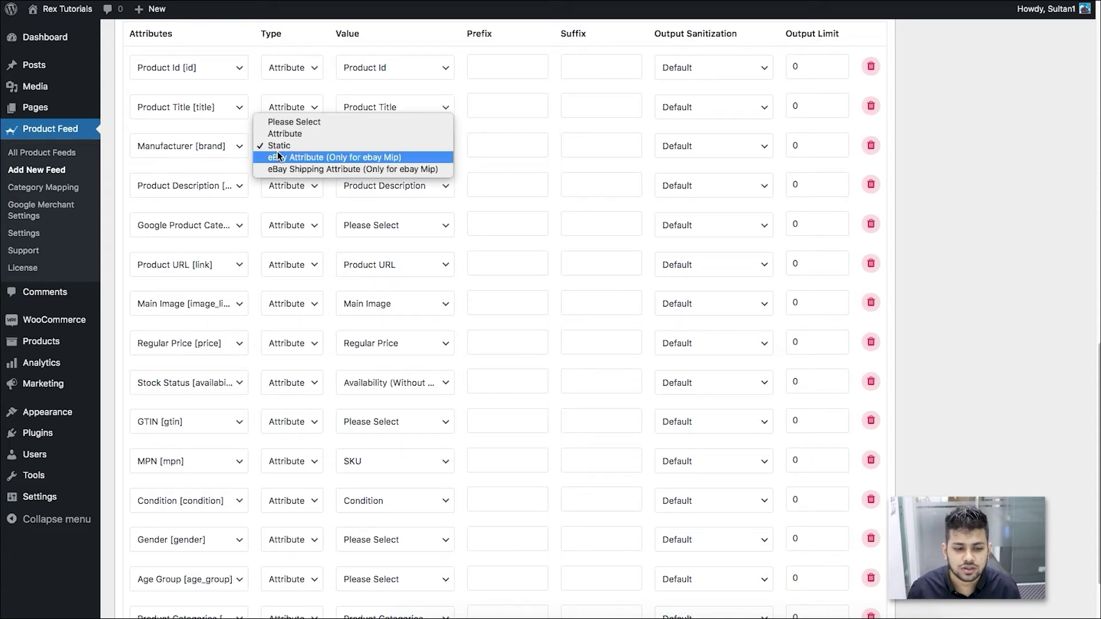
pyautogui.click(467, 139)
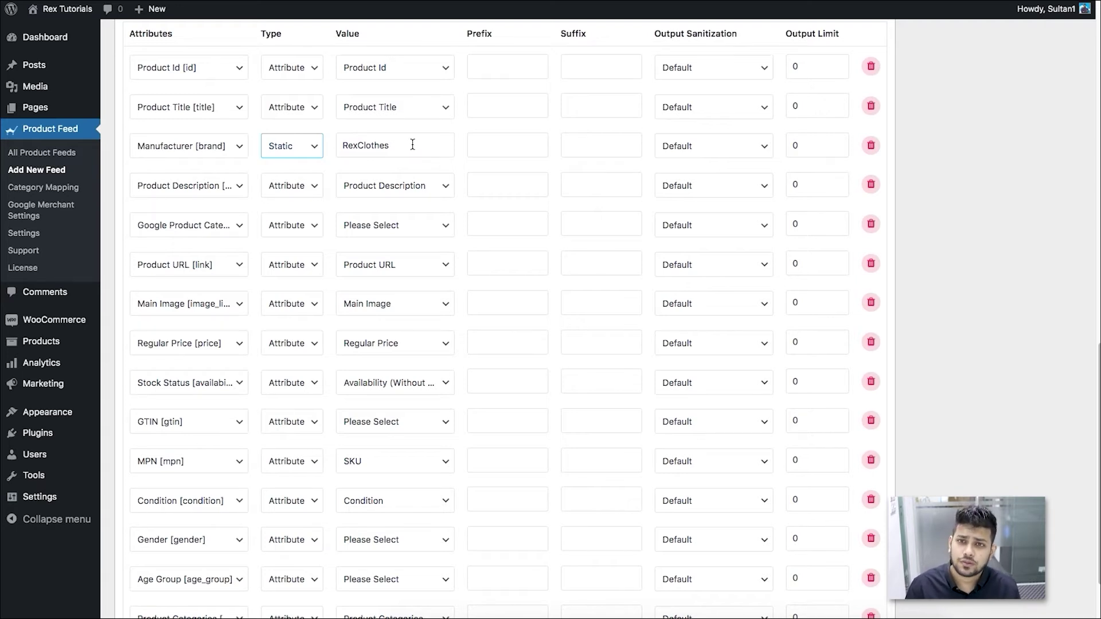
pyautogui.click(463, 150)
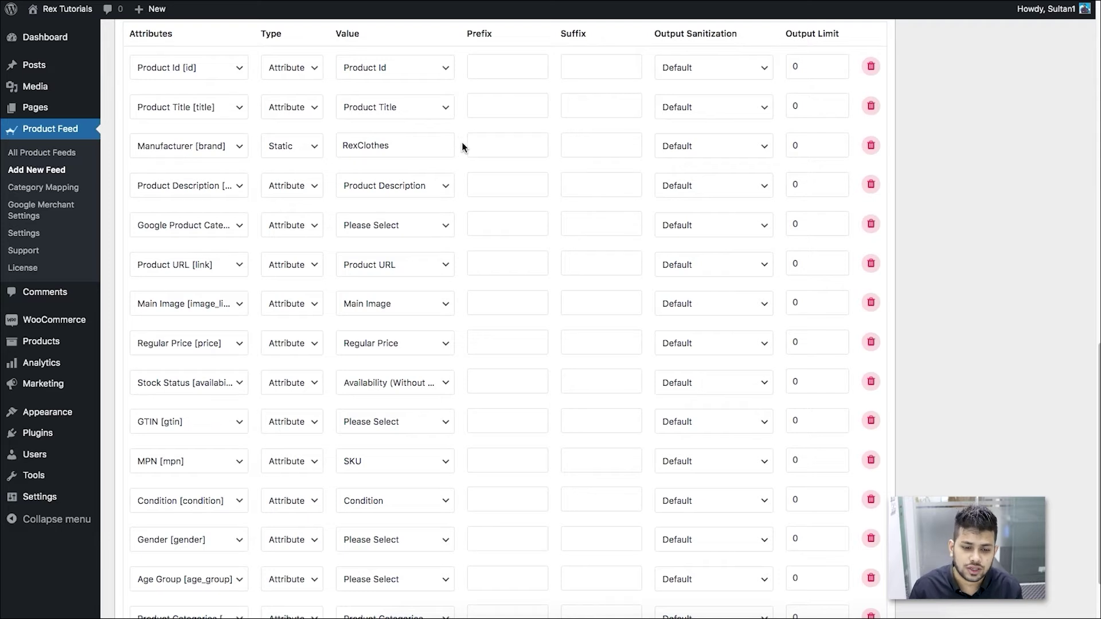
pyautogui.scroll(-1, 446, 152)
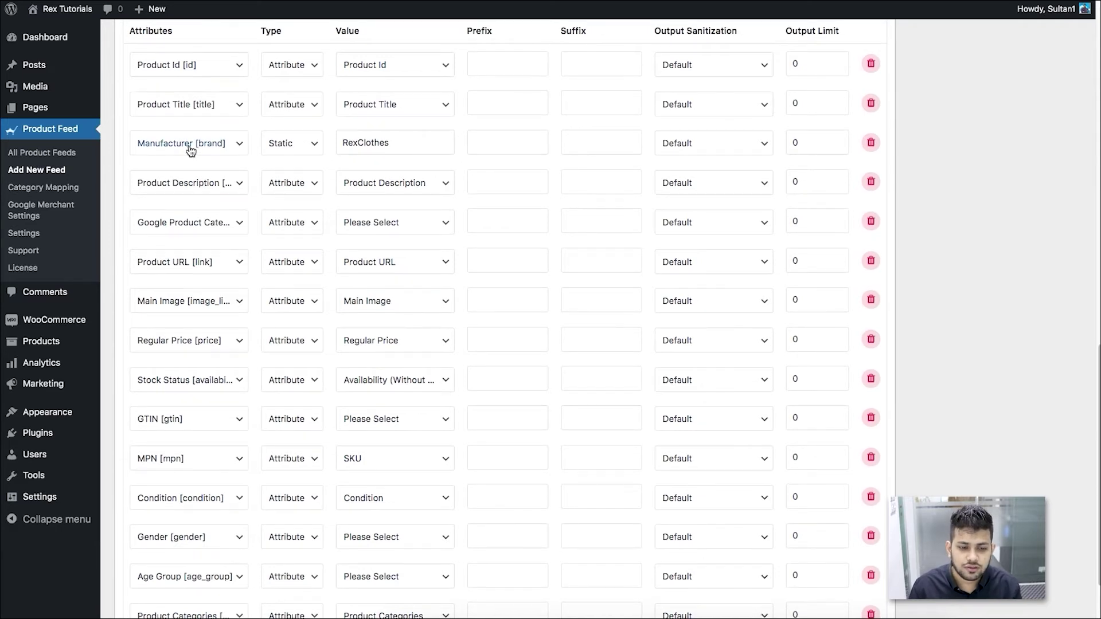
pyautogui.scroll(-2, 395, 150)
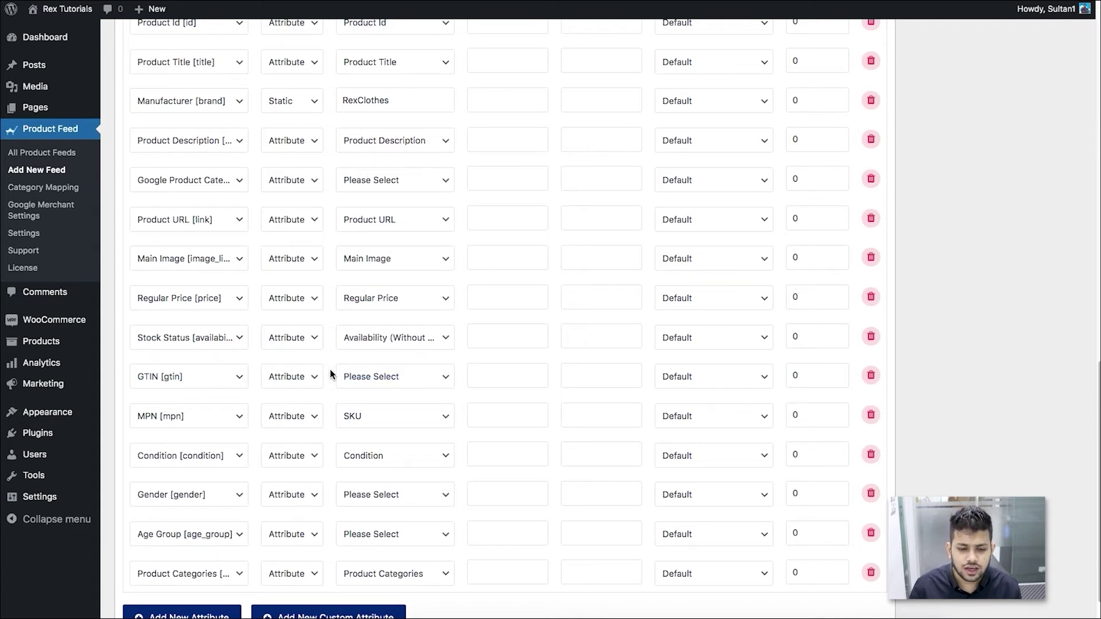
# - Set the GTIN row's value to wpfm product gtin
pyautogui.click(362, 378)
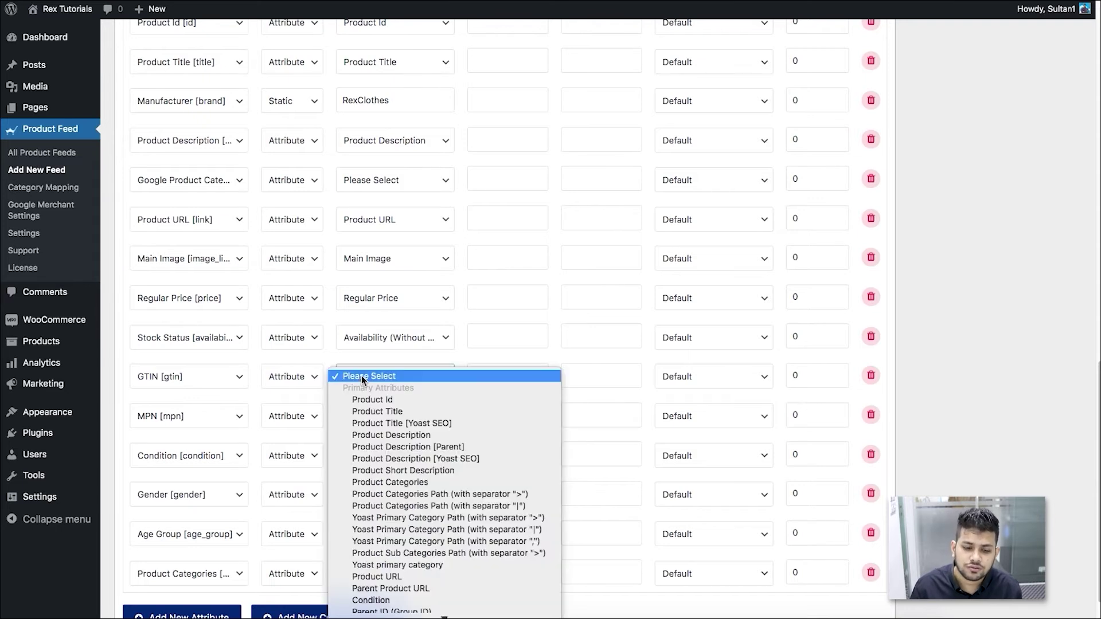
pyautogui.scroll(-15, 416, 423)
pyautogui.scroll(-10, 415, 420)
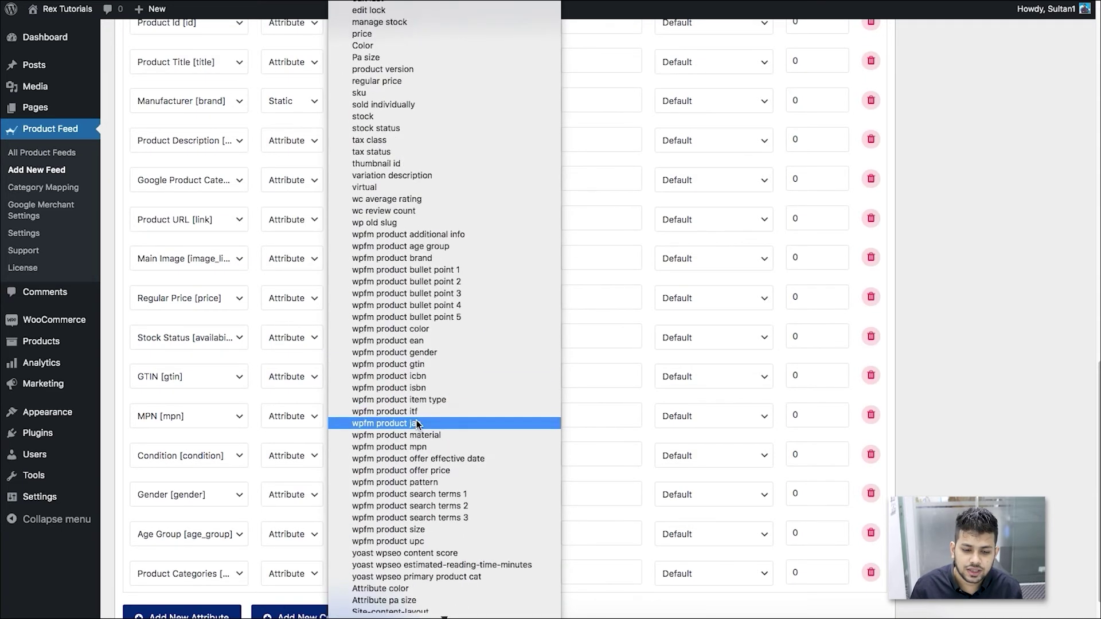
pyautogui.click(415, 420)
pyautogui.click(447, 380)
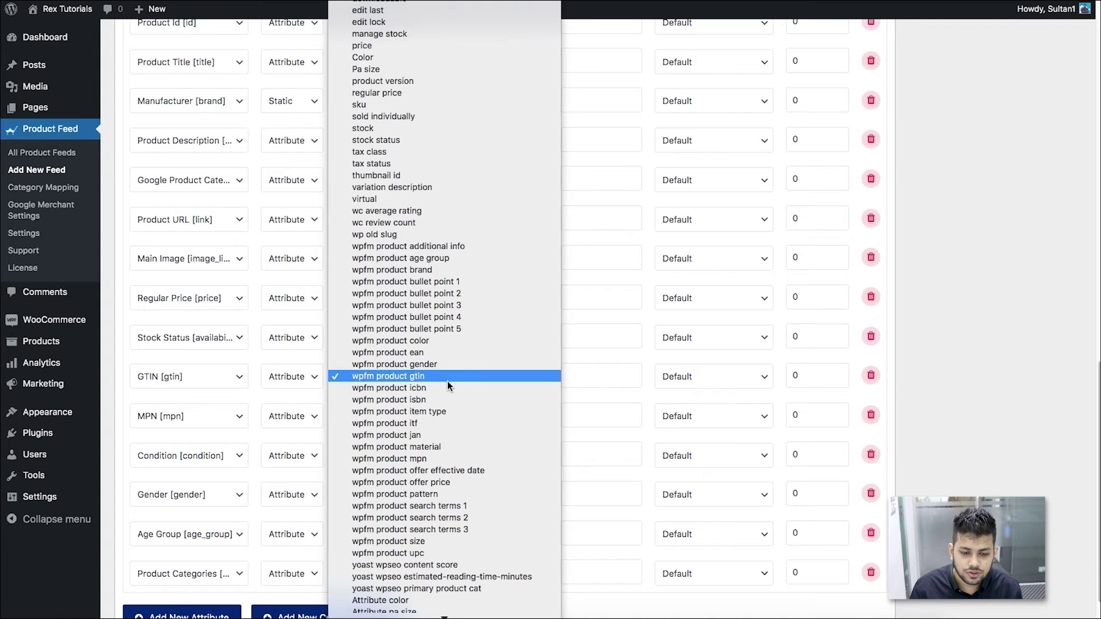
pyautogui.click(417, 379)
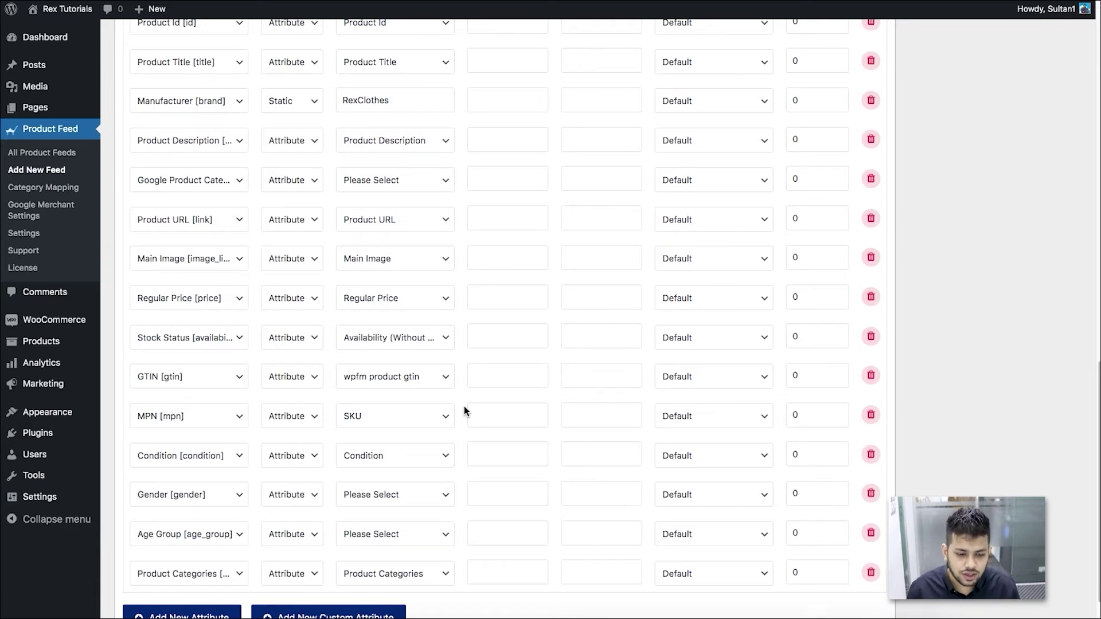
pyautogui.scroll(-2, 462, 407)
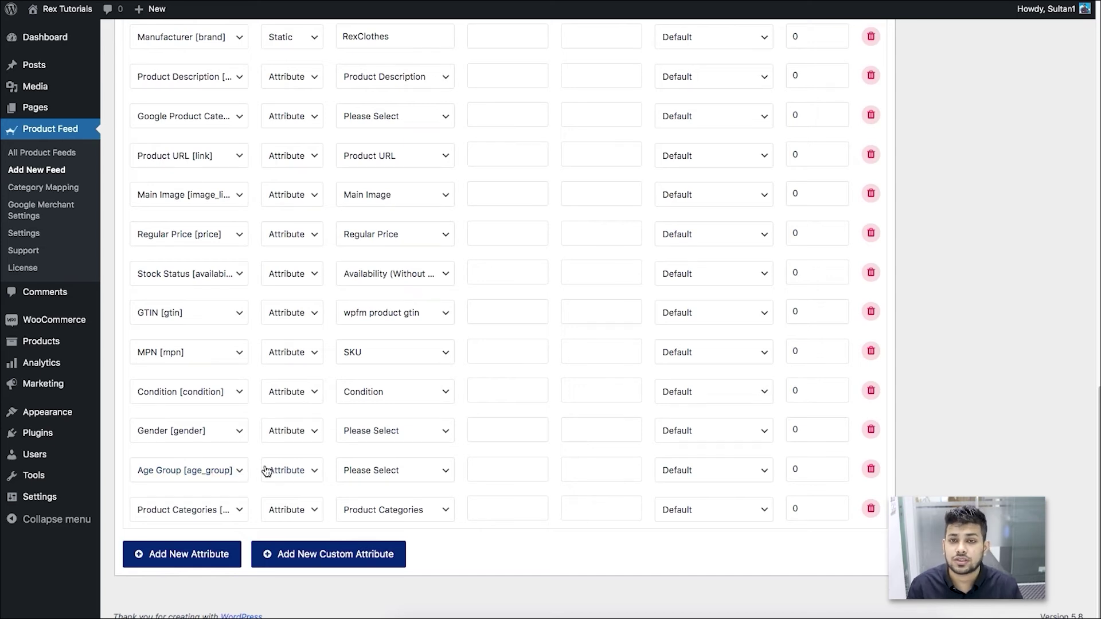
# - Set the Gender [gender] row to Static type with the value Male
pyautogui.click(284, 441)
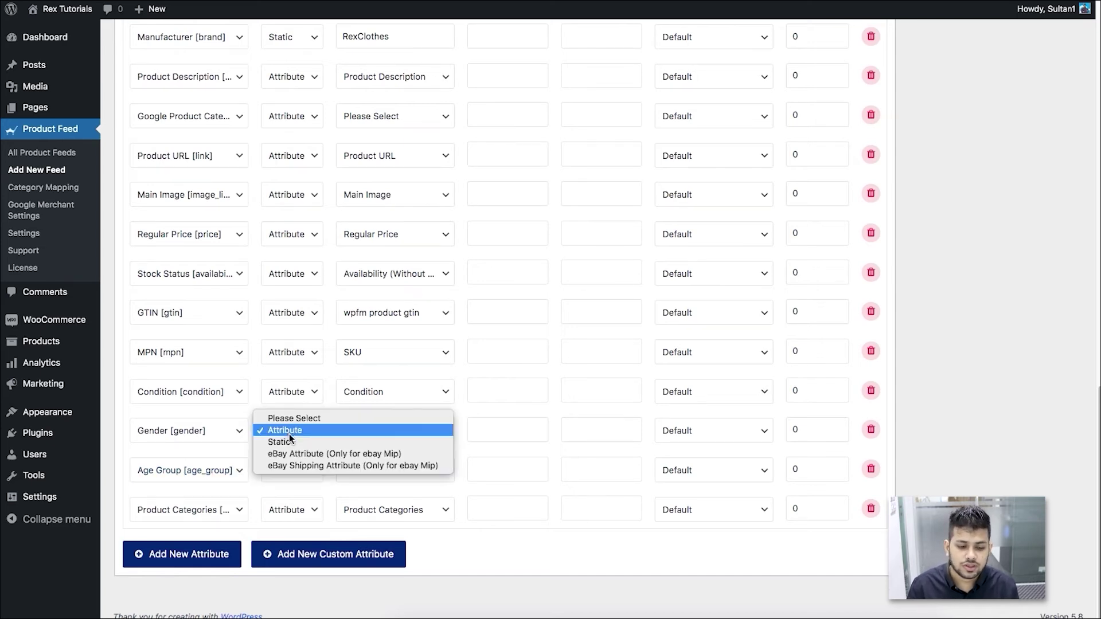
pyautogui.click(292, 443)
pyautogui.click(382, 429)
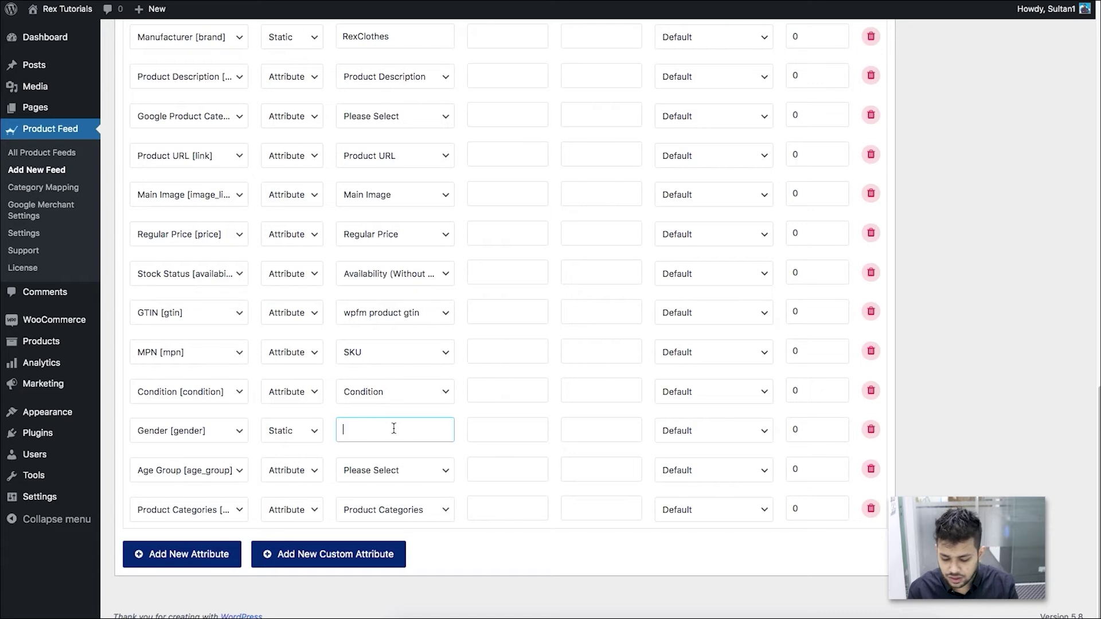
pyautogui.write('Male')
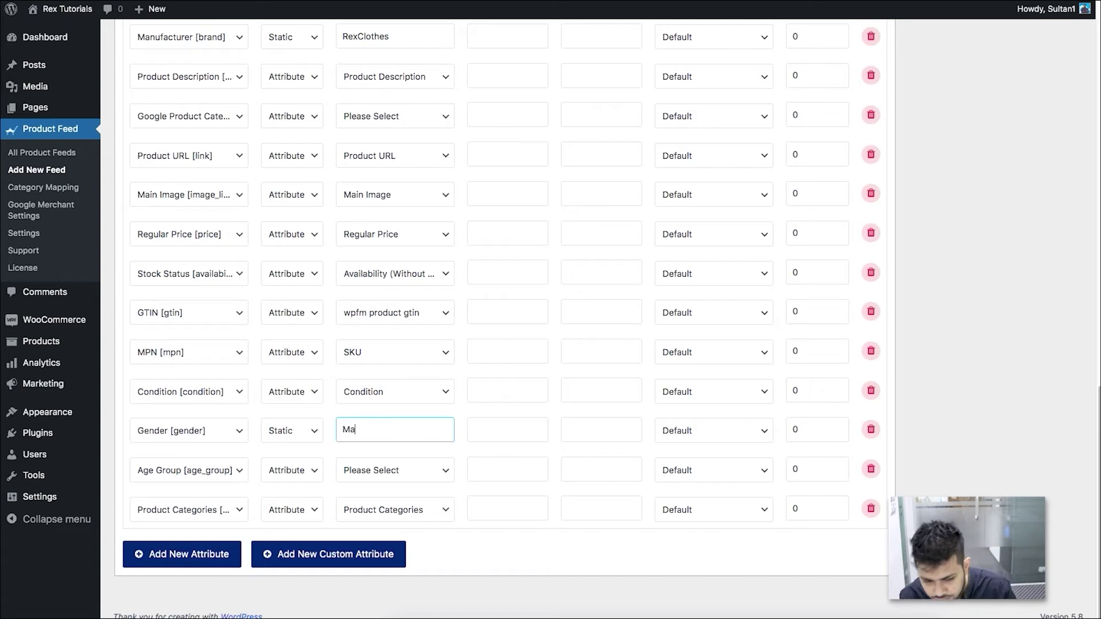
pyautogui.click(461, 457)
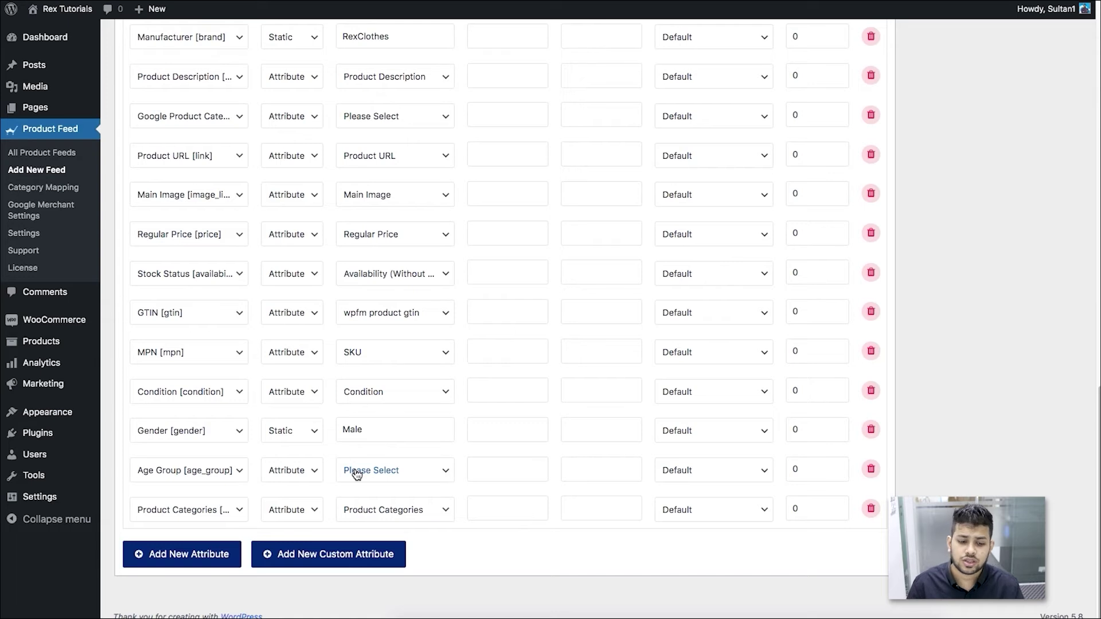
# - Set the Age Group [age_group] row to Static type with the value Adult
pyautogui.click(301, 474)
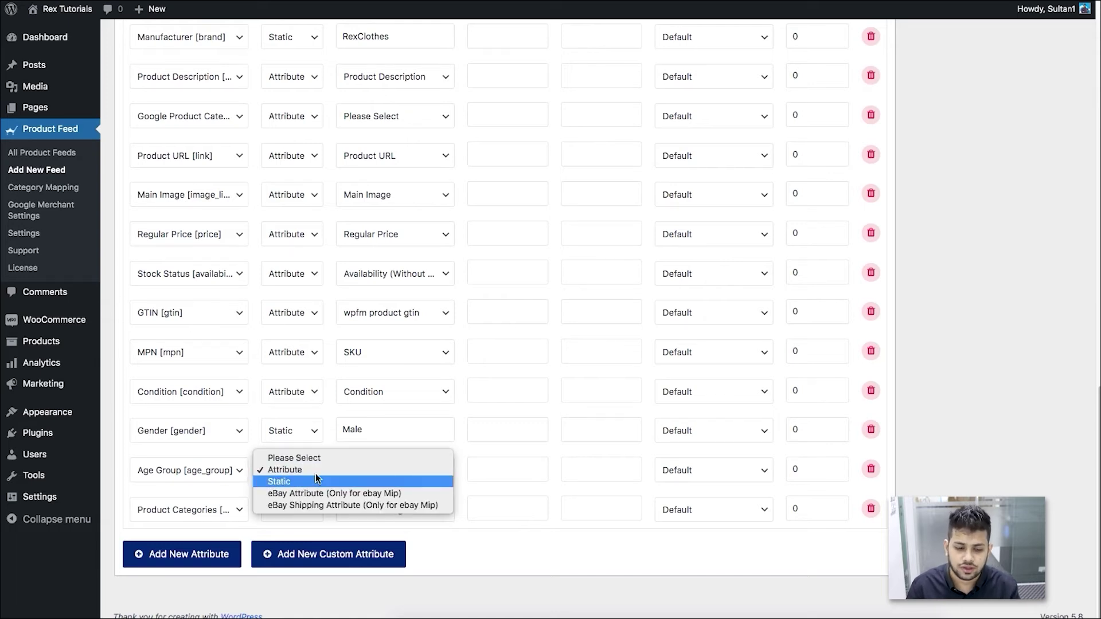
pyautogui.click(316, 481)
pyautogui.click(398, 472)
pyautogui.write('A')
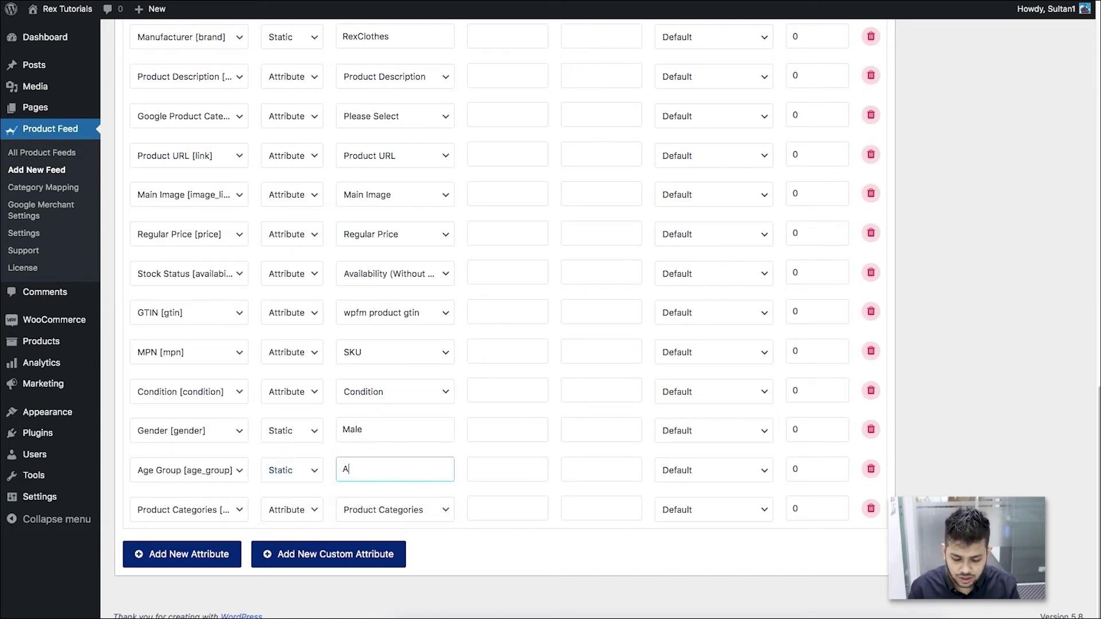
pyautogui.write('dult')
pyautogui.click(447, 456)
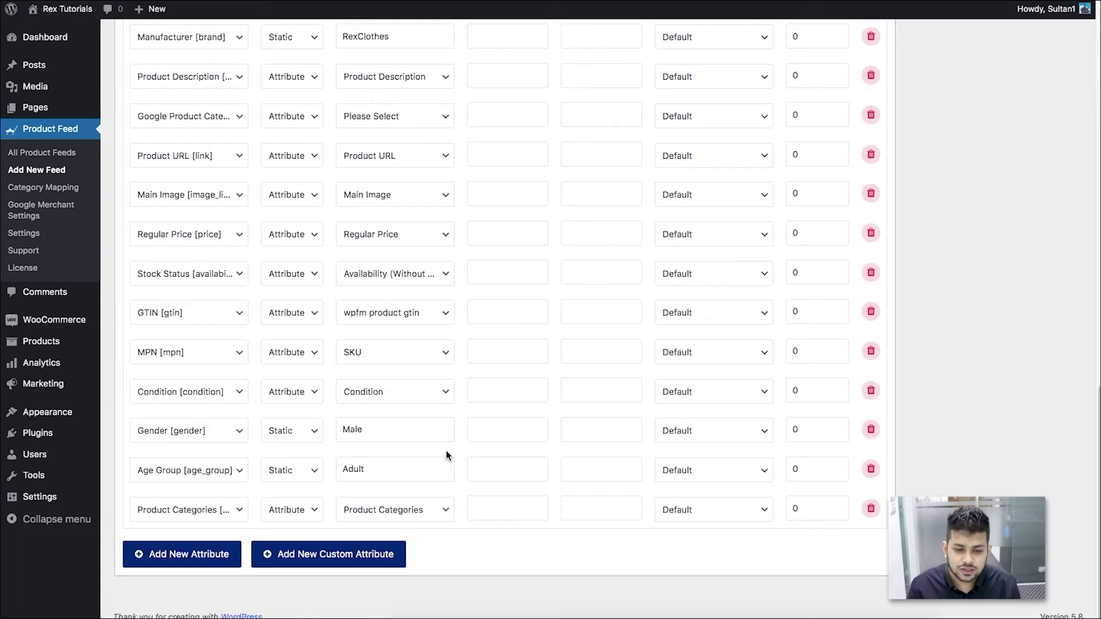
pyautogui.scroll(3, 453, 462)
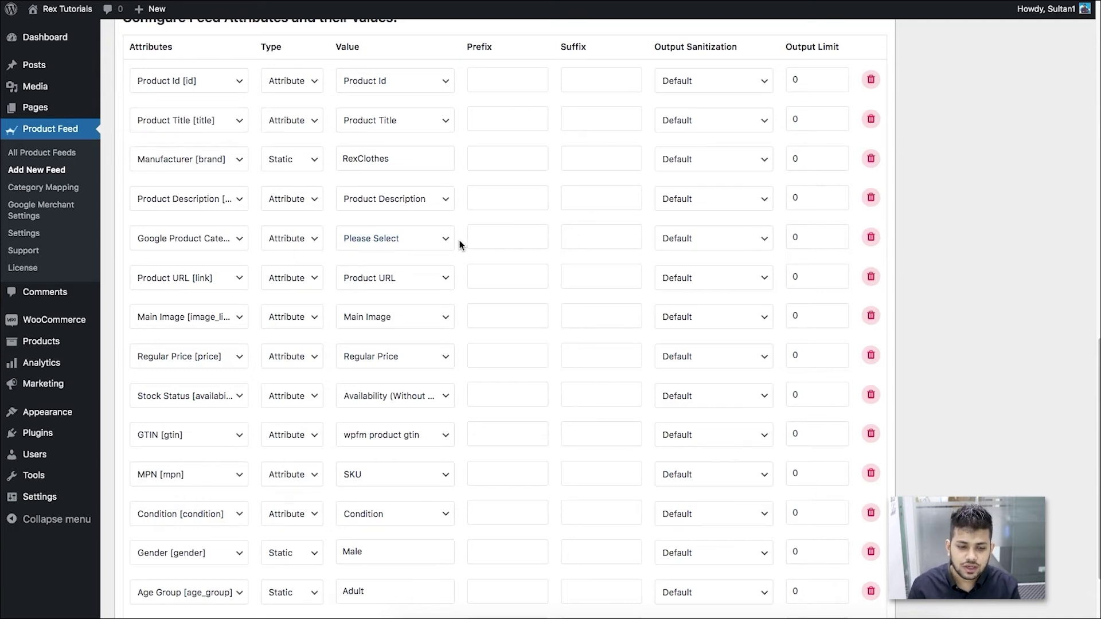
# - Publish the new Rakuten Advertising product feed from the Add New Product Feed page
pyautogui.scroll(-4, 474, 327)
pyautogui.scroll(3, 439, 420)
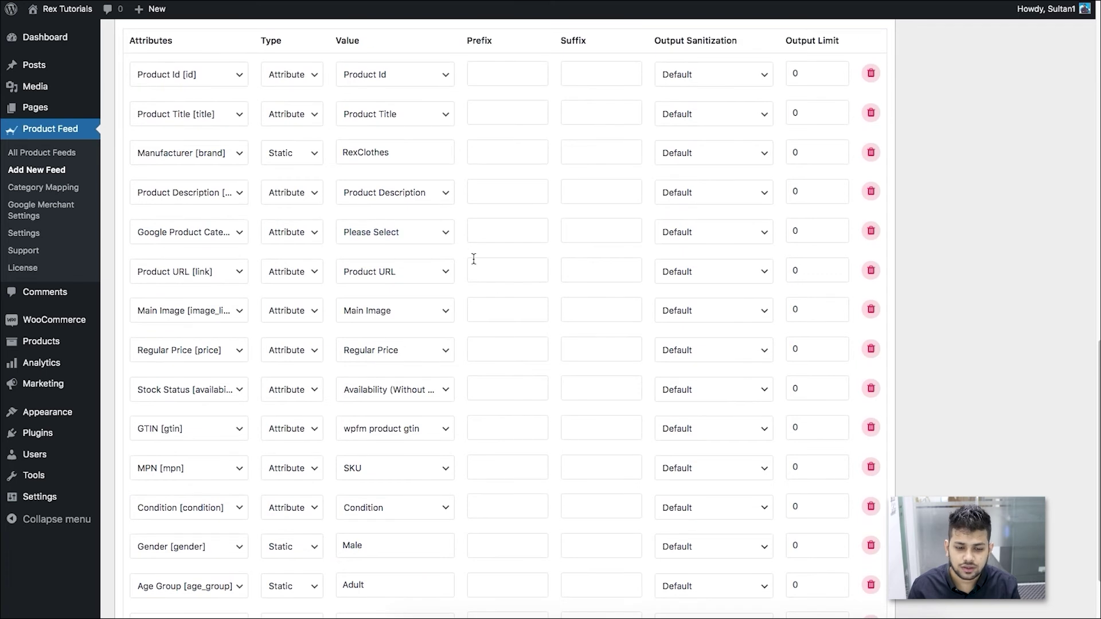
pyautogui.scroll(-2, 473, 258)
pyautogui.scroll(8, 524, 321)
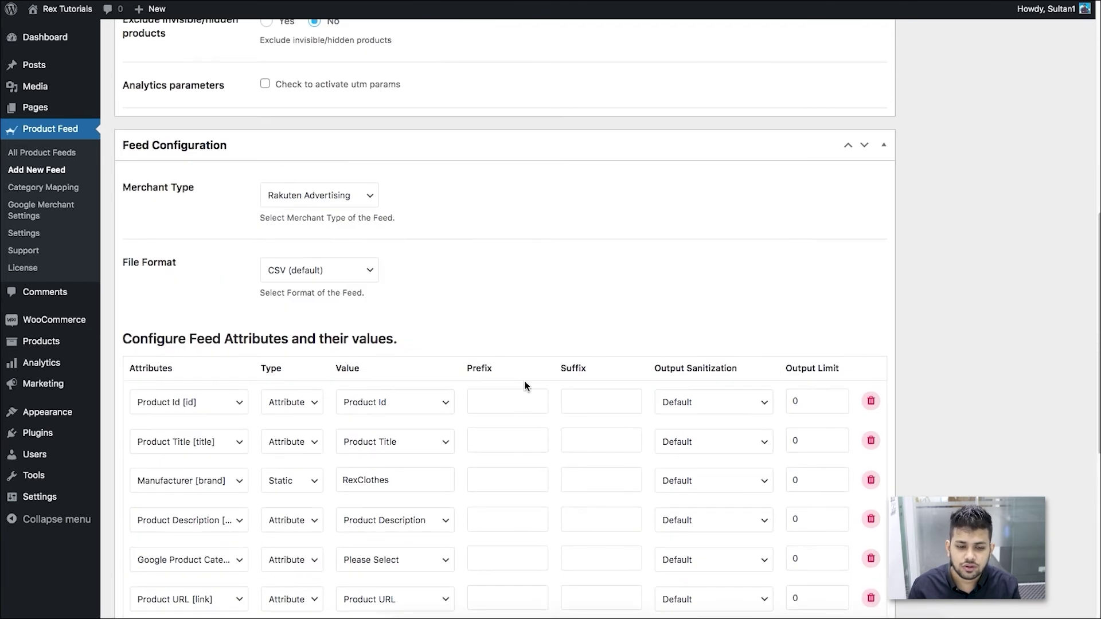
pyautogui.scroll(10, 524, 385)
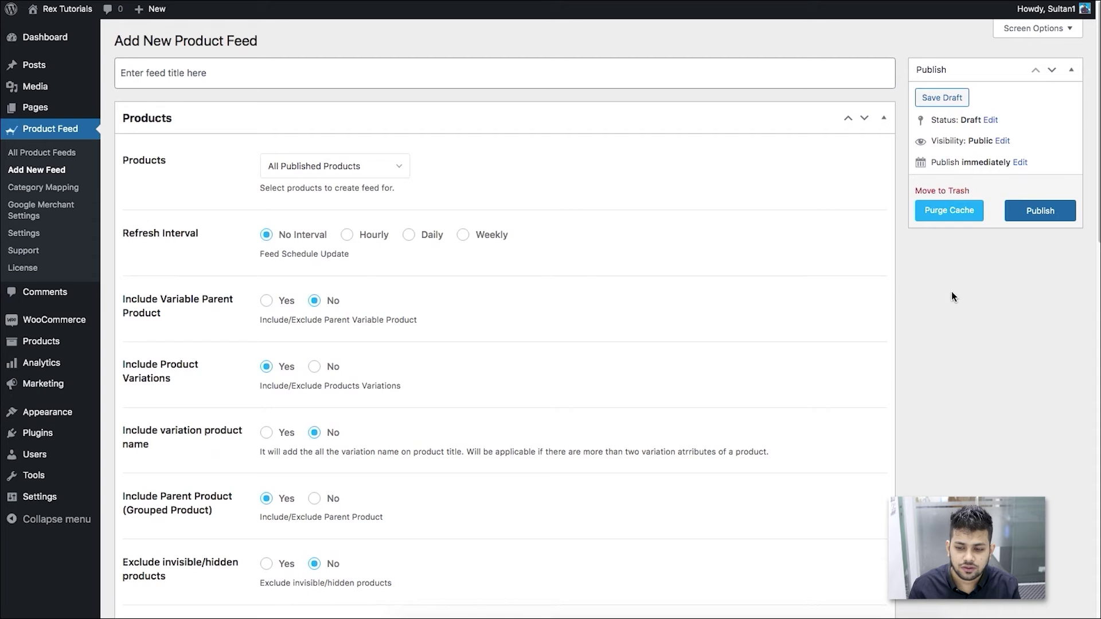
pyautogui.click(1021, 211)
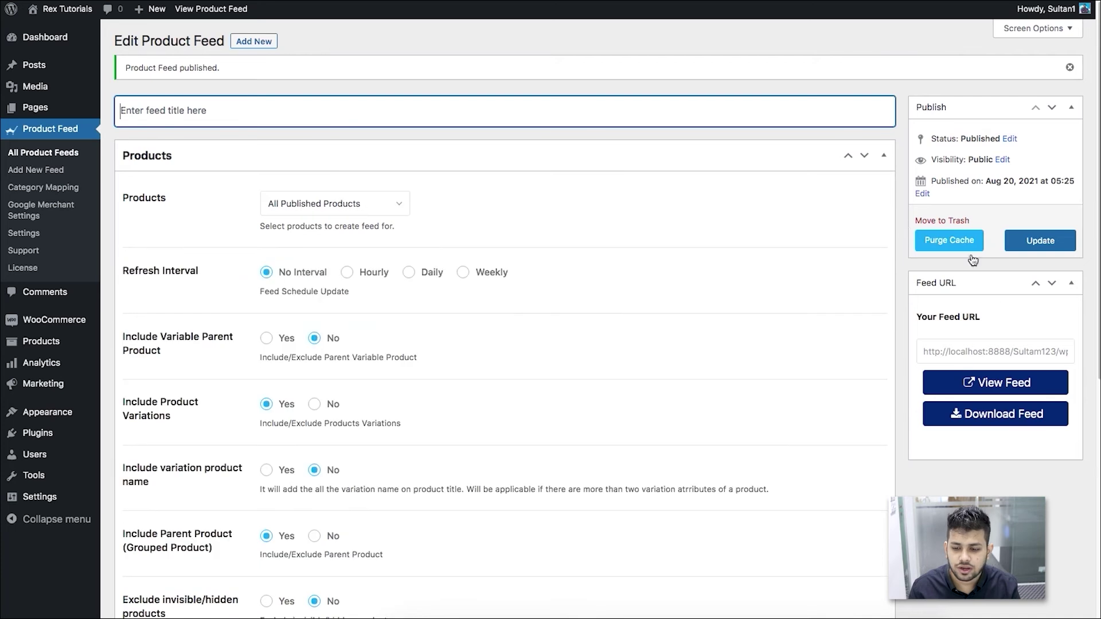
# - Scroll up and down through the published Rakuten feed's page to review it
pyautogui.scroll(-9, 767, 298)
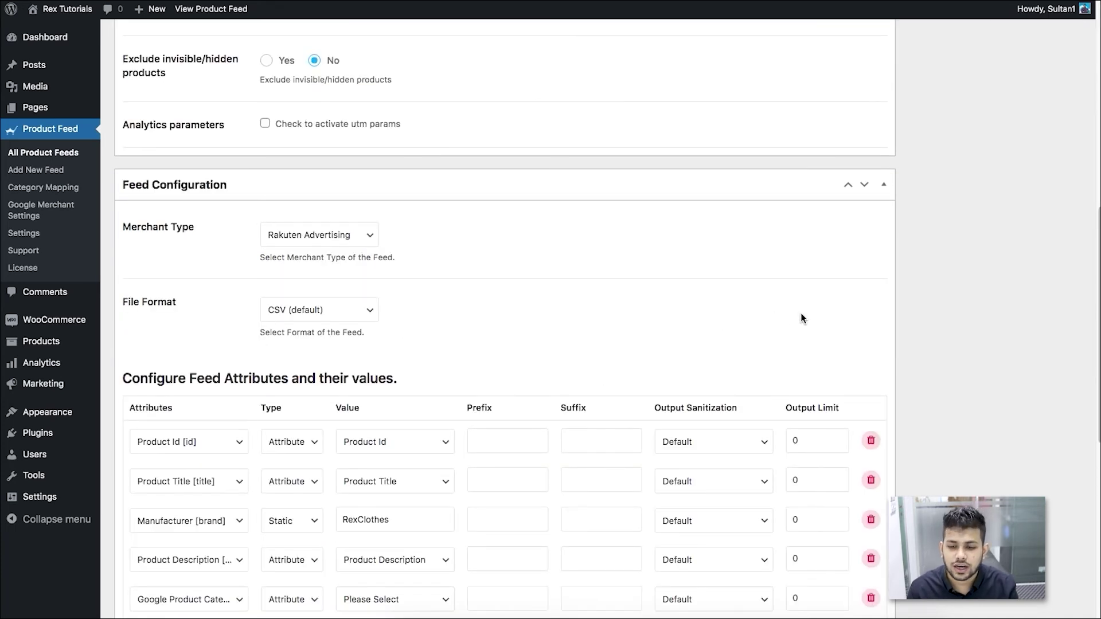
pyautogui.scroll(9, 928, 304)
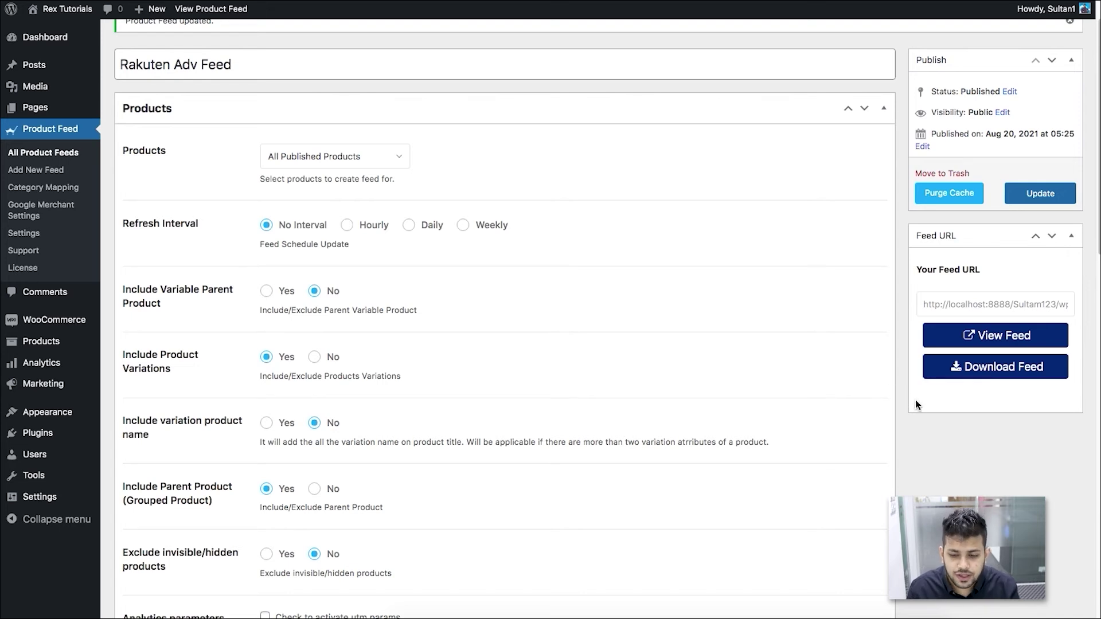
pyautogui.scroll(1, 893, 414)
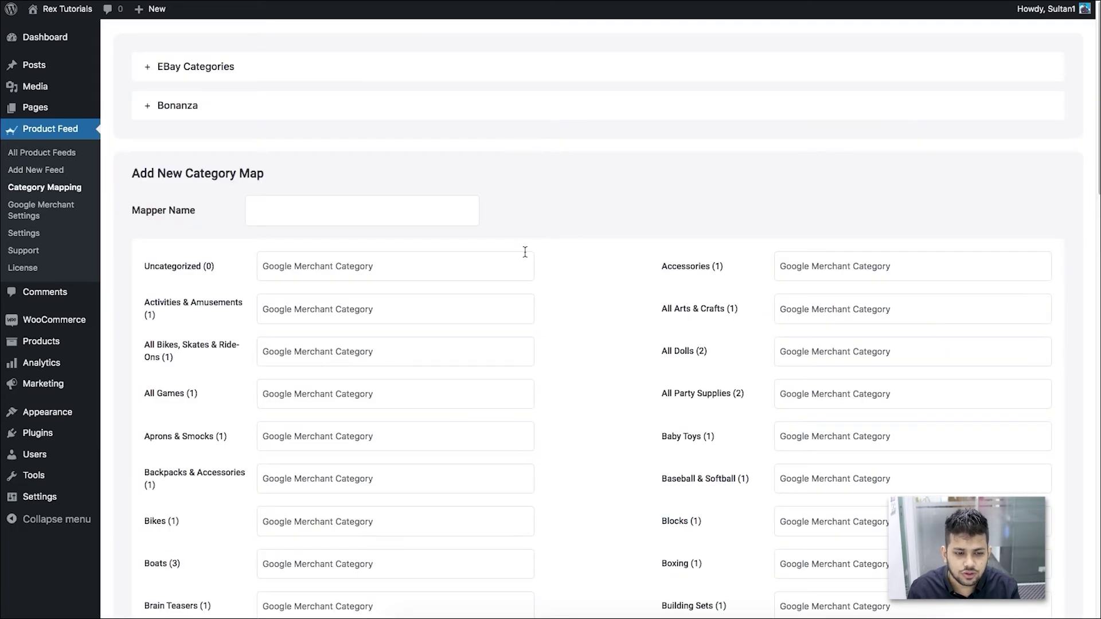
# - Search 'arts' for All Arts & Crafts and pick 5710 - Arts & Entertainment > Hobbies & Creative Arts
pyautogui.scroll(-1, 515, 246)
pyautogui.scroll(-3, 515, 246)
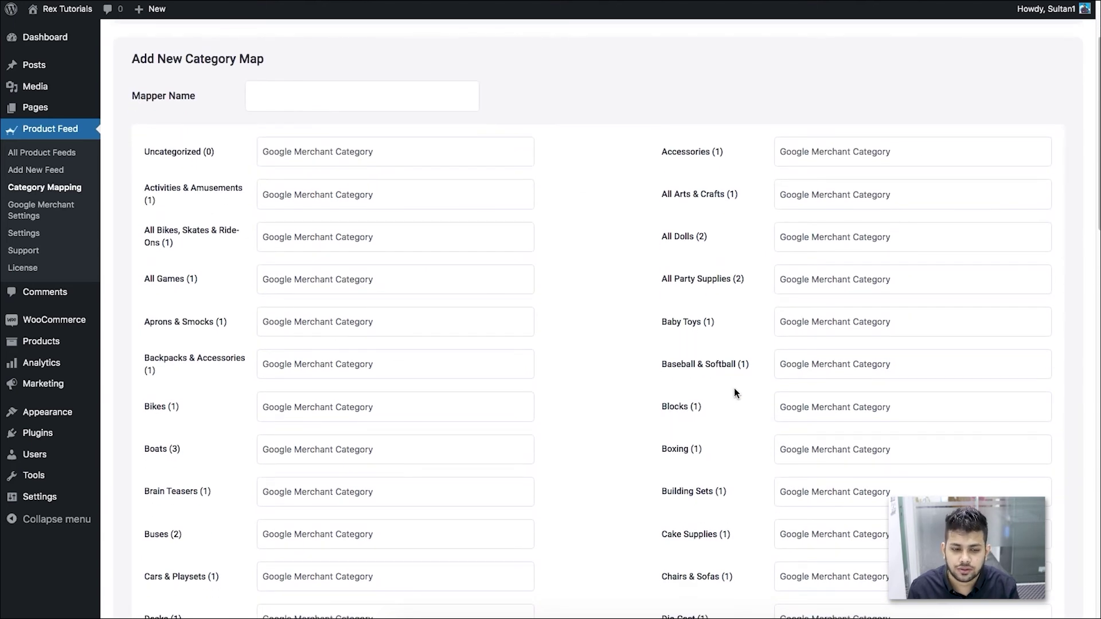
pyautogui.scroll(-1, 734, 393)
pyautogui.scroll(1, 573, 347)
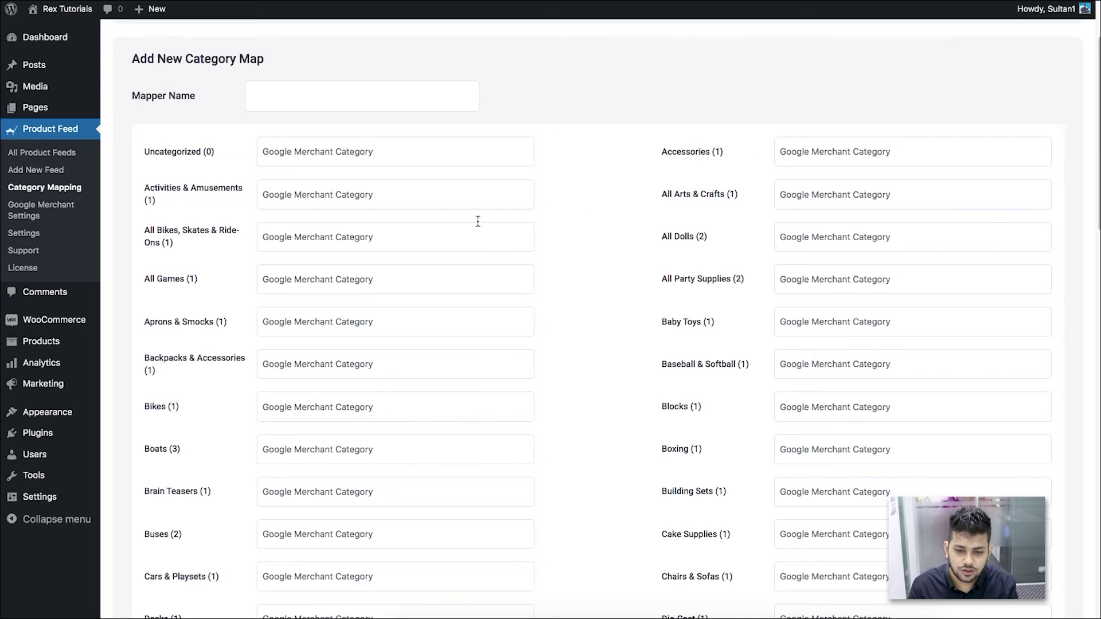
pyautogui.click(848, 198)
pyautogui.write('arts')
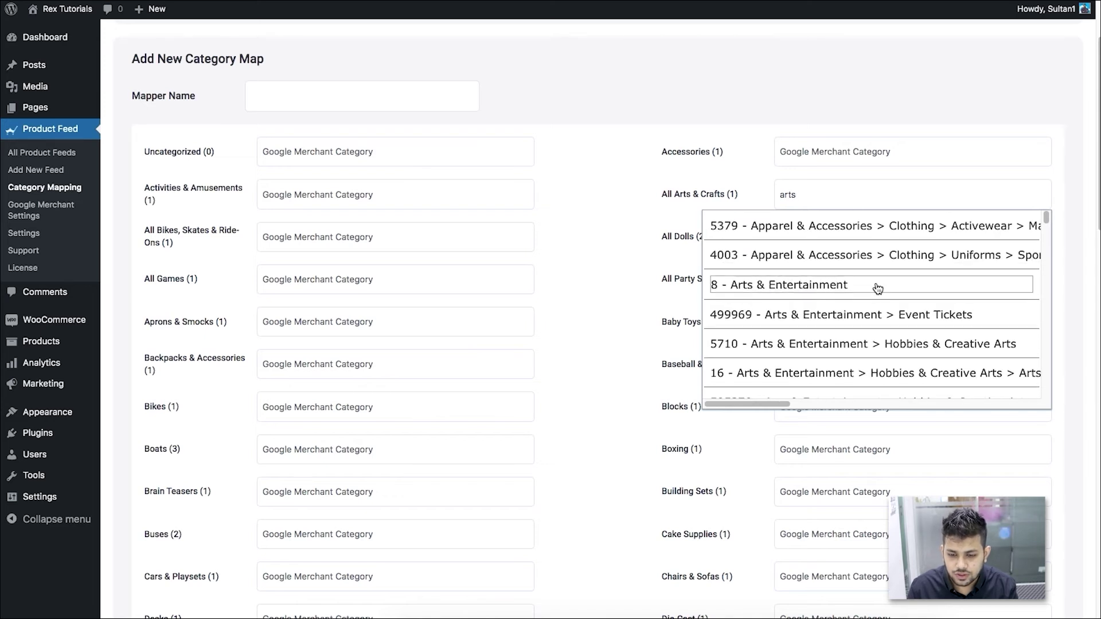
pyautogui.scroll(-5, 851, 331)
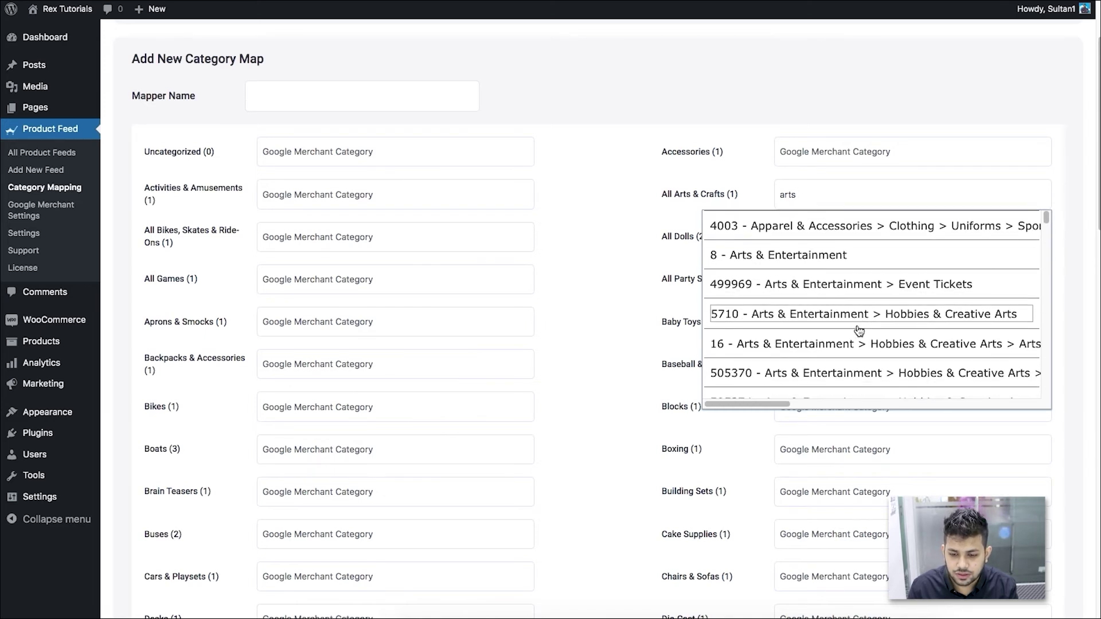
pyautogui.scroll(-4, 860, 329)
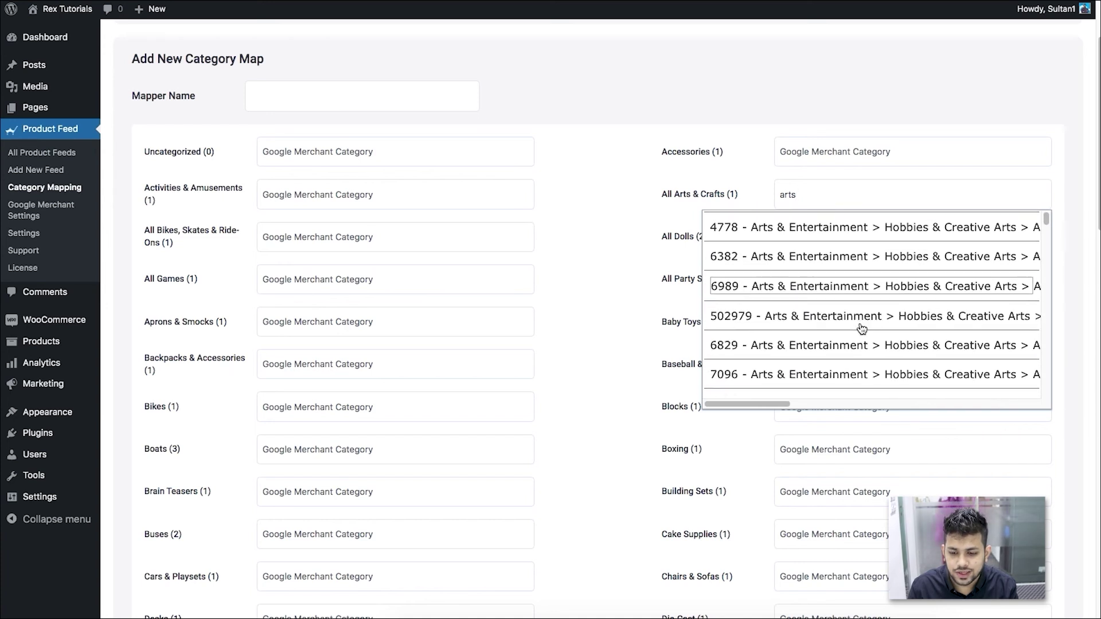
pyautogui.scroll(2, 862, 330)
pyautogui.scroll(5, 861, 328)
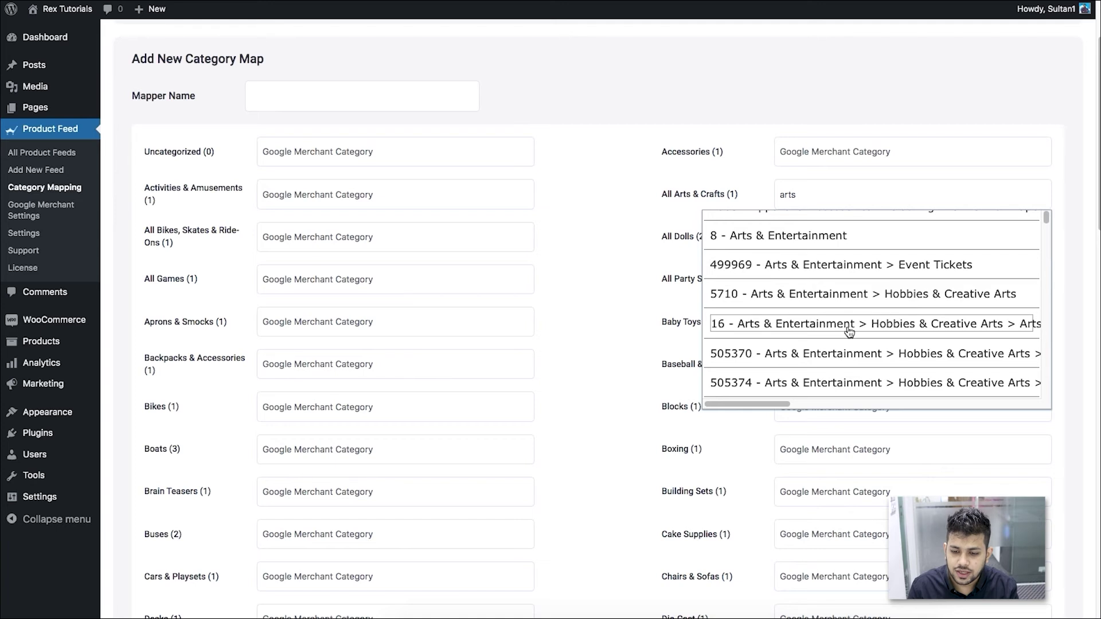
pyautogui.click(823, 298)
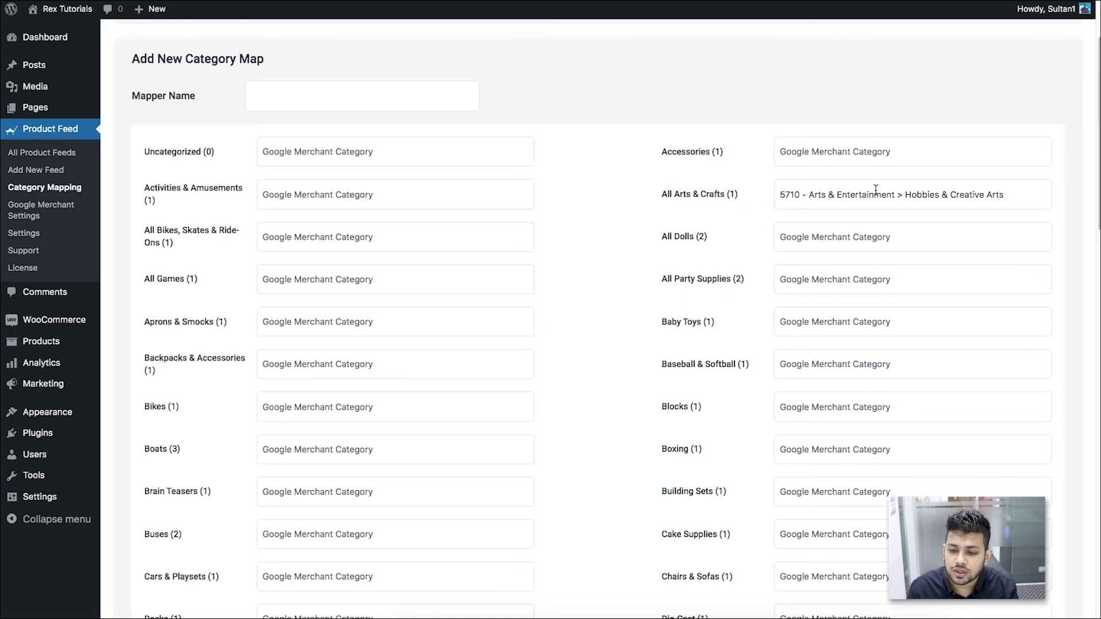
# - Delete the '5710 - ' prefix from the All Arts & Crafts mapping
pyautogui.click(808, 193)
pyautogui.moveTo(810, 198); pyautogui.dragTo(777, 196)
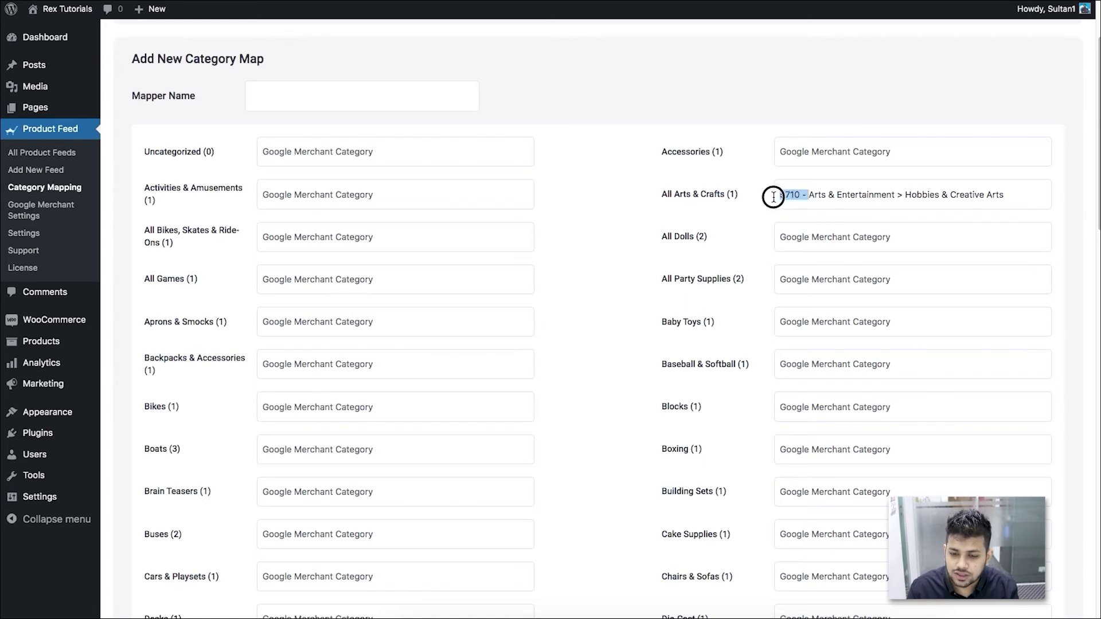
pyautogui.press('BackSpace')
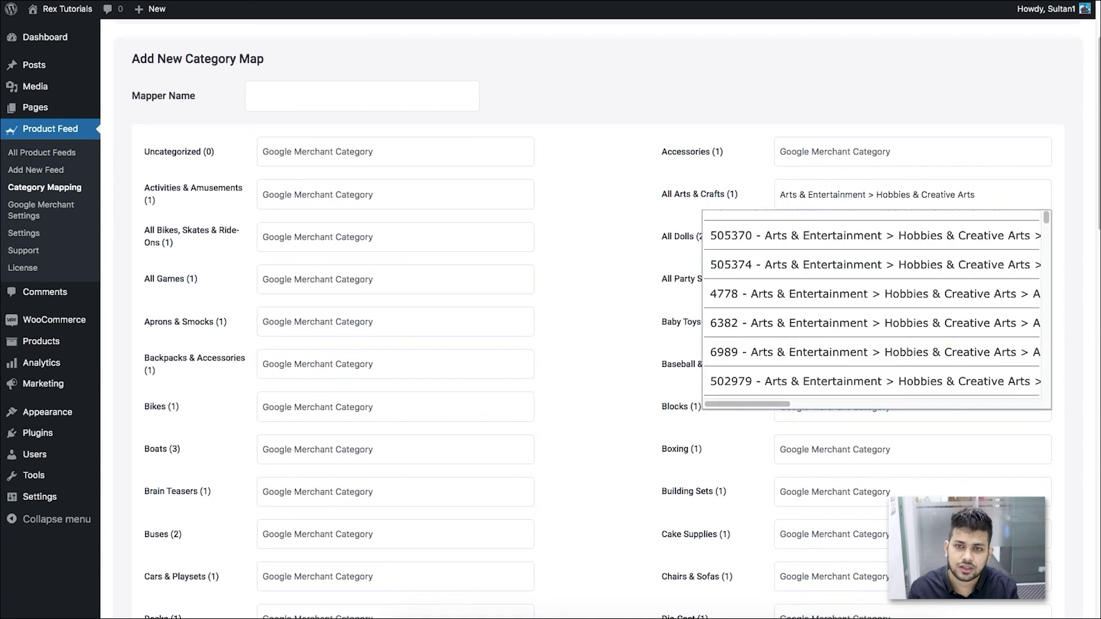
pyautogui.click(758, 194)
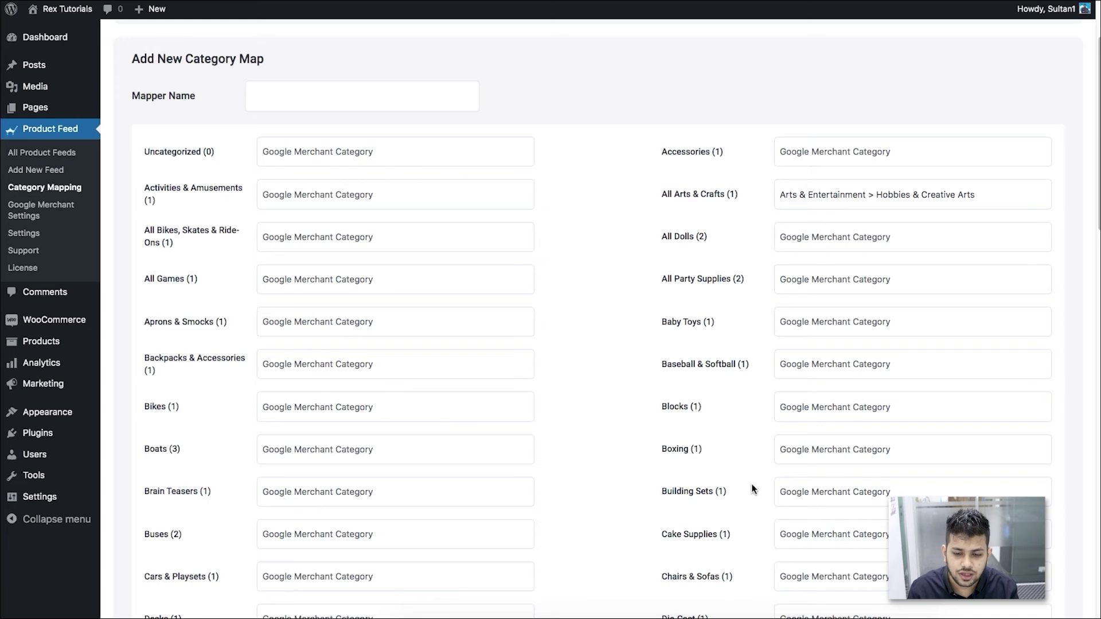
# - Name the new category map 'Rakuten Cat' and save it
pyautogui.scroll(-1, 775, 367)
pyautogui.scroll(-10, 776, 368)
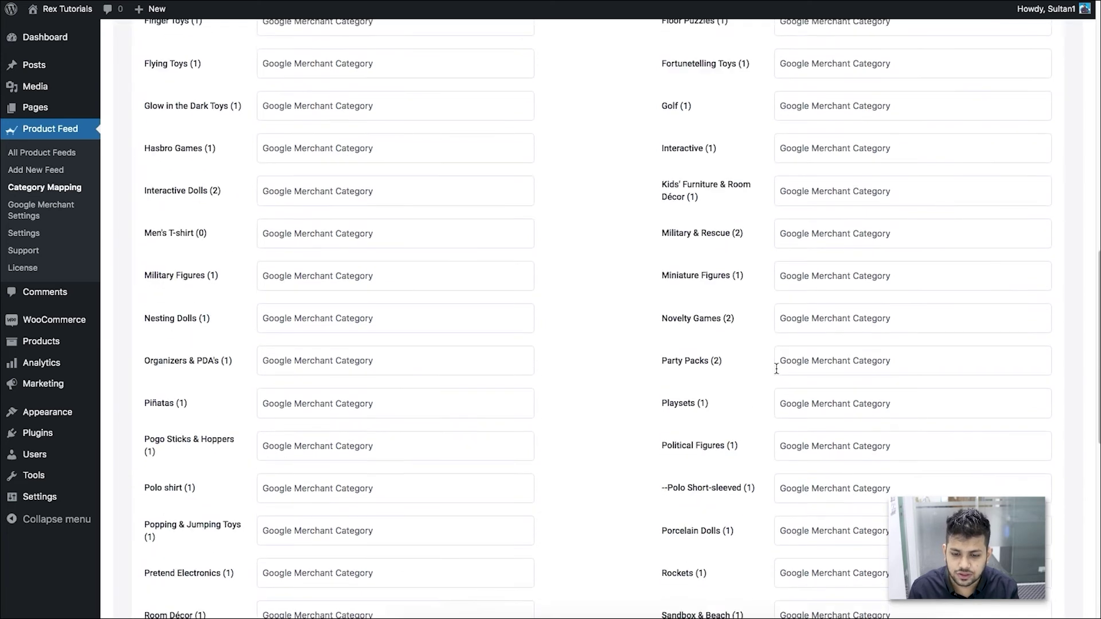
pyautogui.scroll(12, 777, 299)
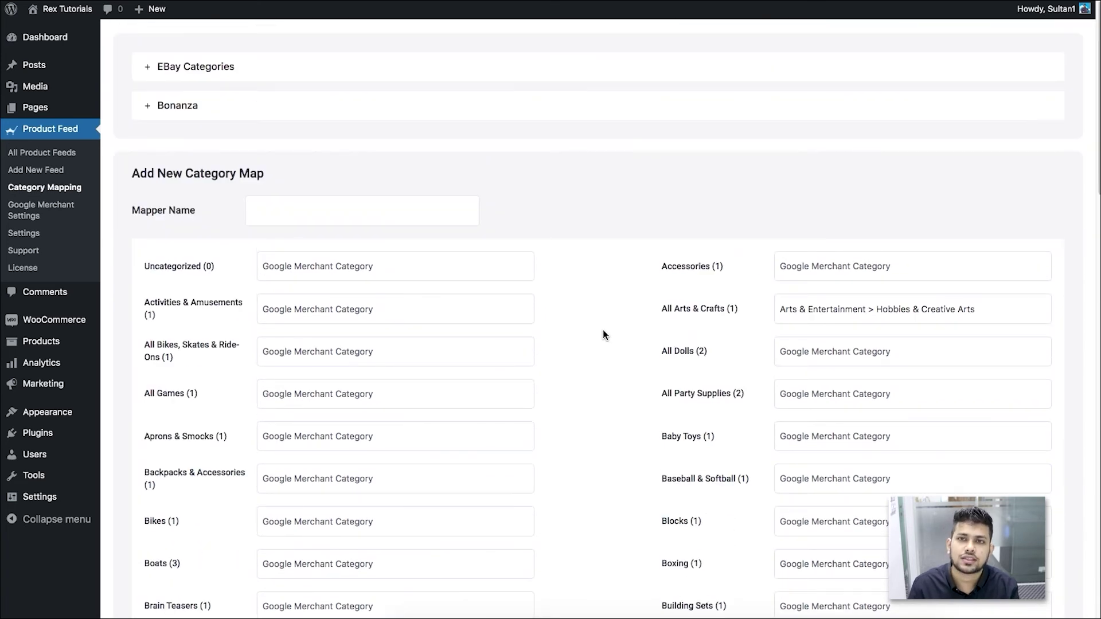
pyautogui.click(408, 213)
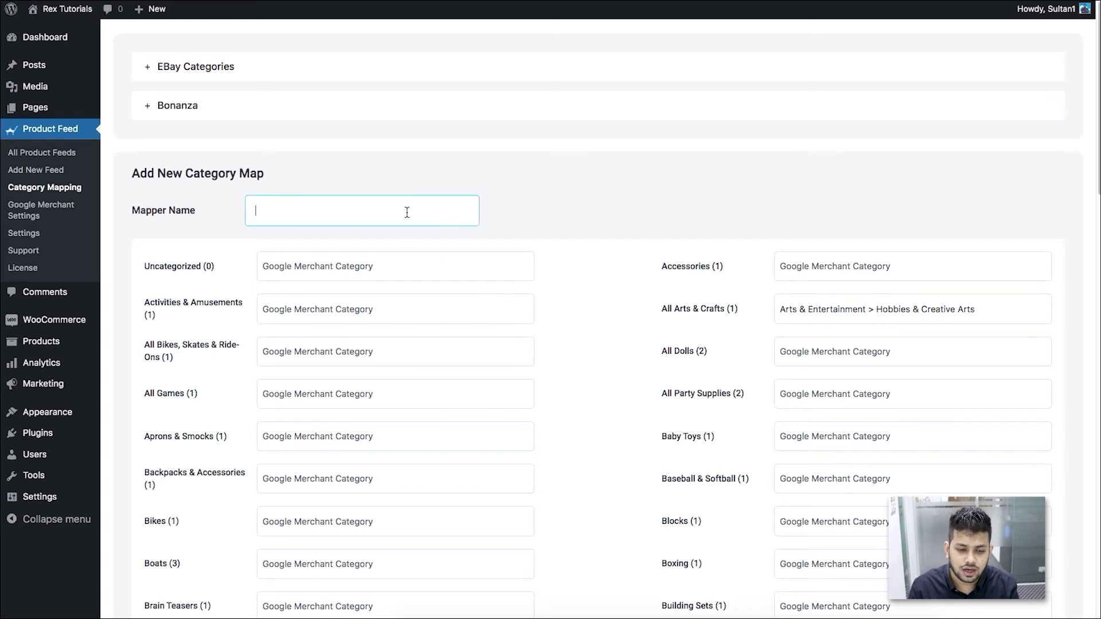
pyautogui.write('Rak')
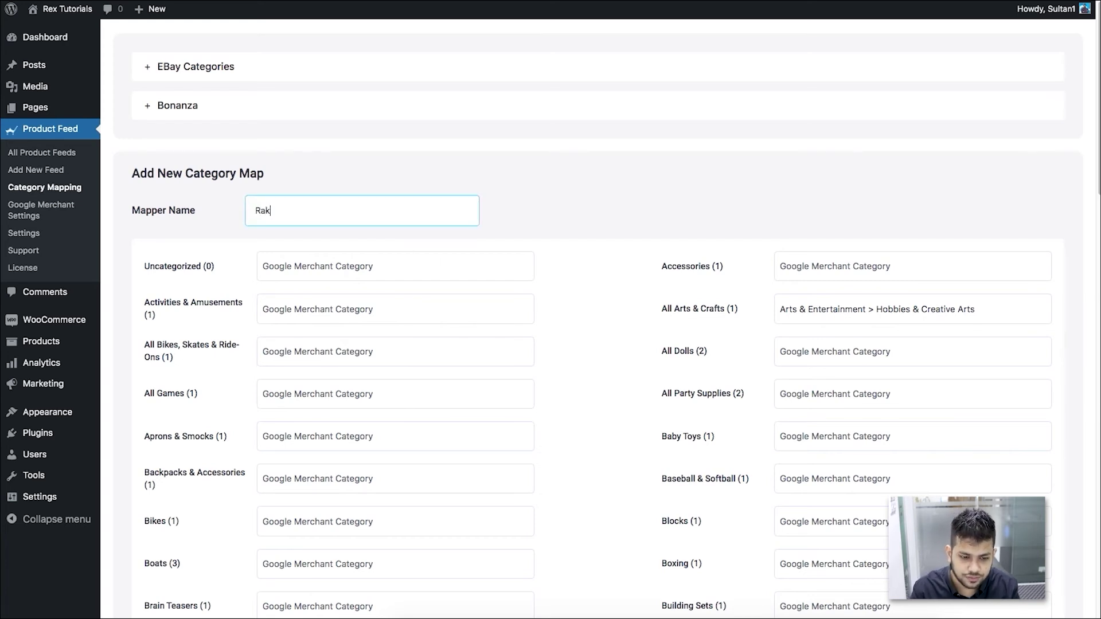
pyautogui.write('iute')
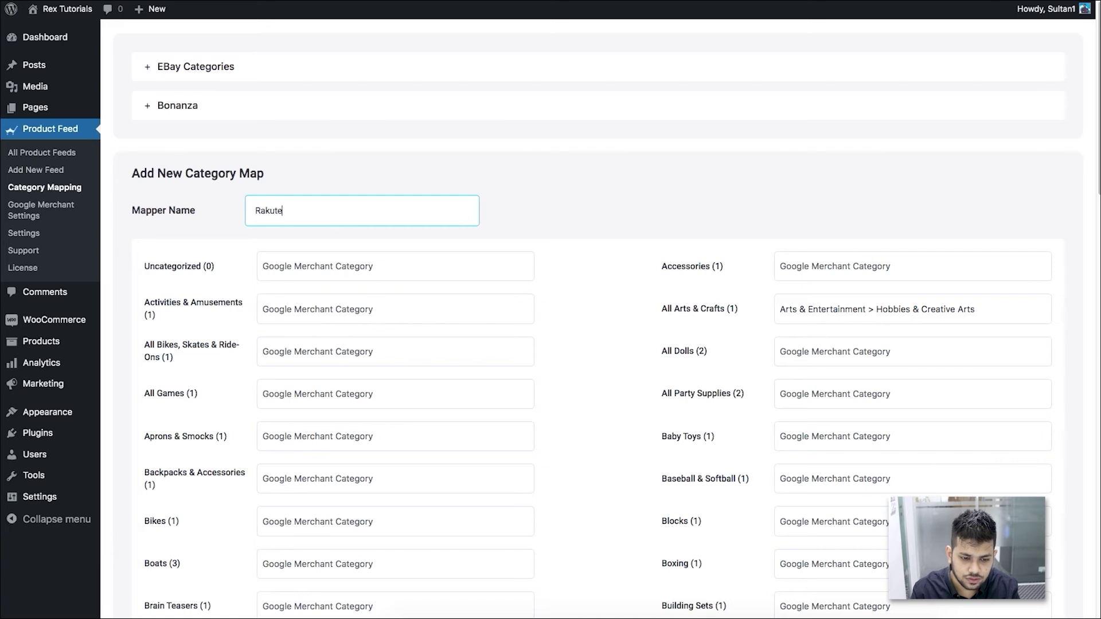
pyautogui.write('n Cat')
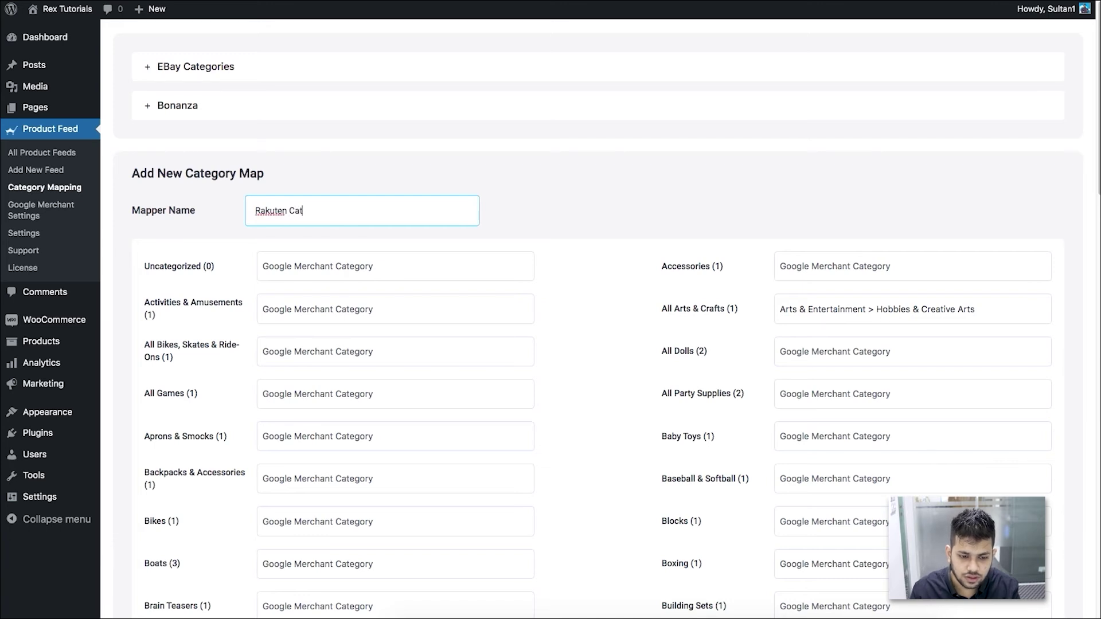
pyautogui.scroll(-15, 500, 403)
pyautogui.scroll(-2, 500, 408)
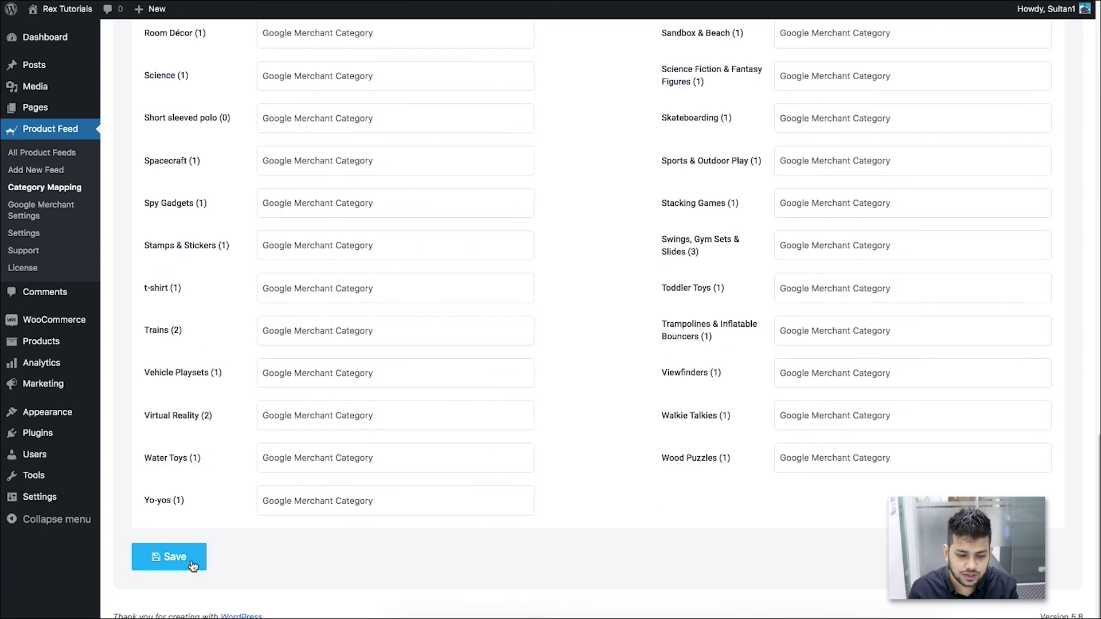
pyautogui.click(175, 558)
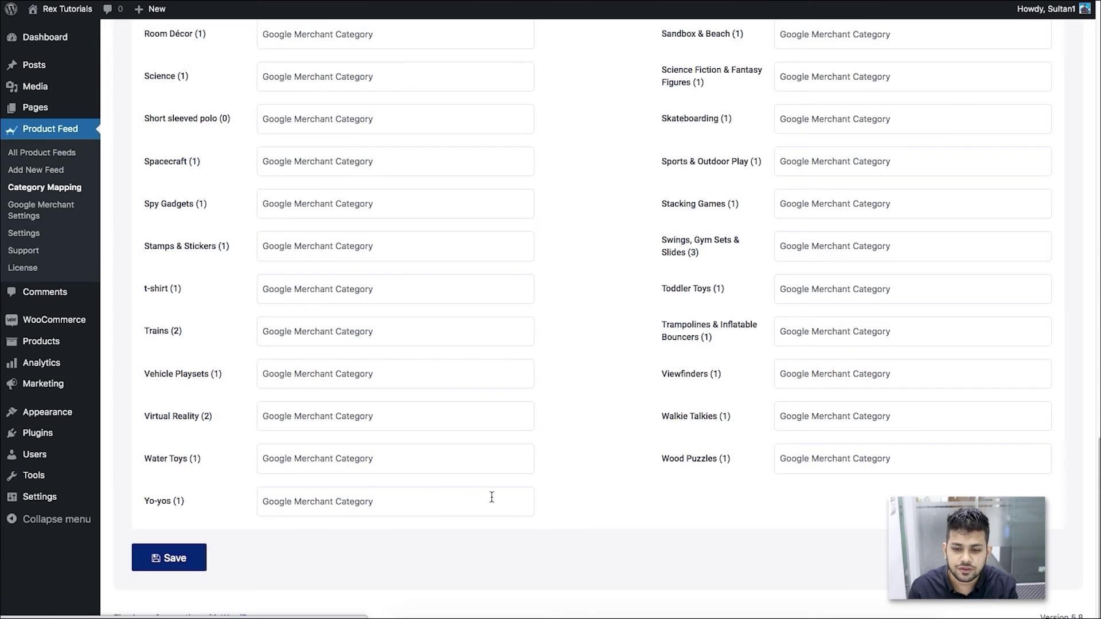
# - Expand the saved Rakuten Cat map to review its mappings
pyautogui.scroll(10, 494, 500)
pyautogui.scroll(15, 494, 499)
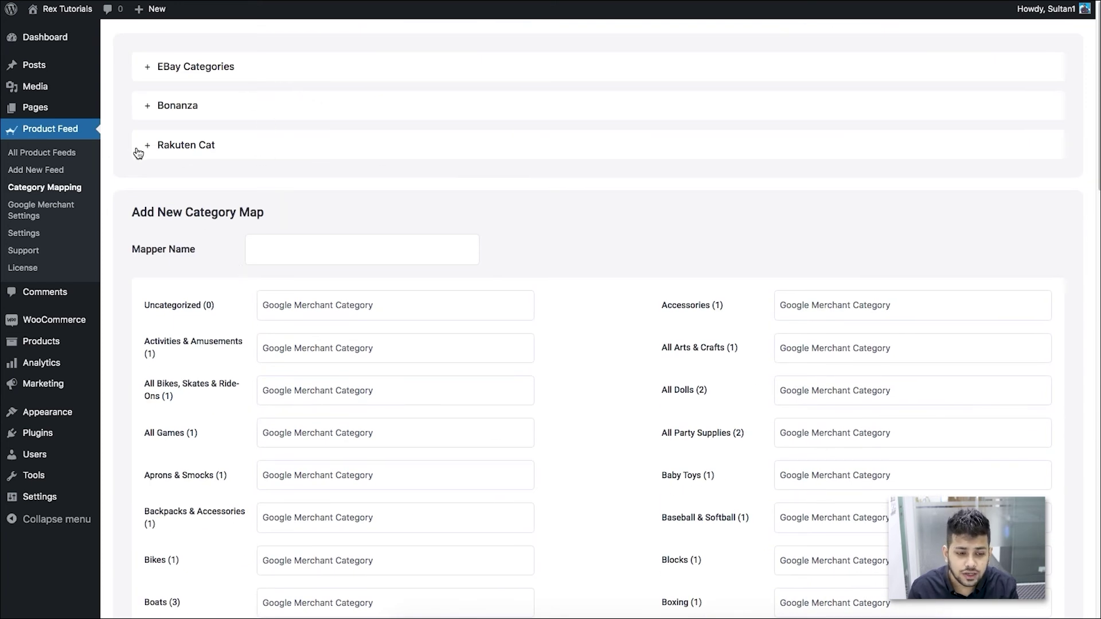
pyautogui.click(266, 142)
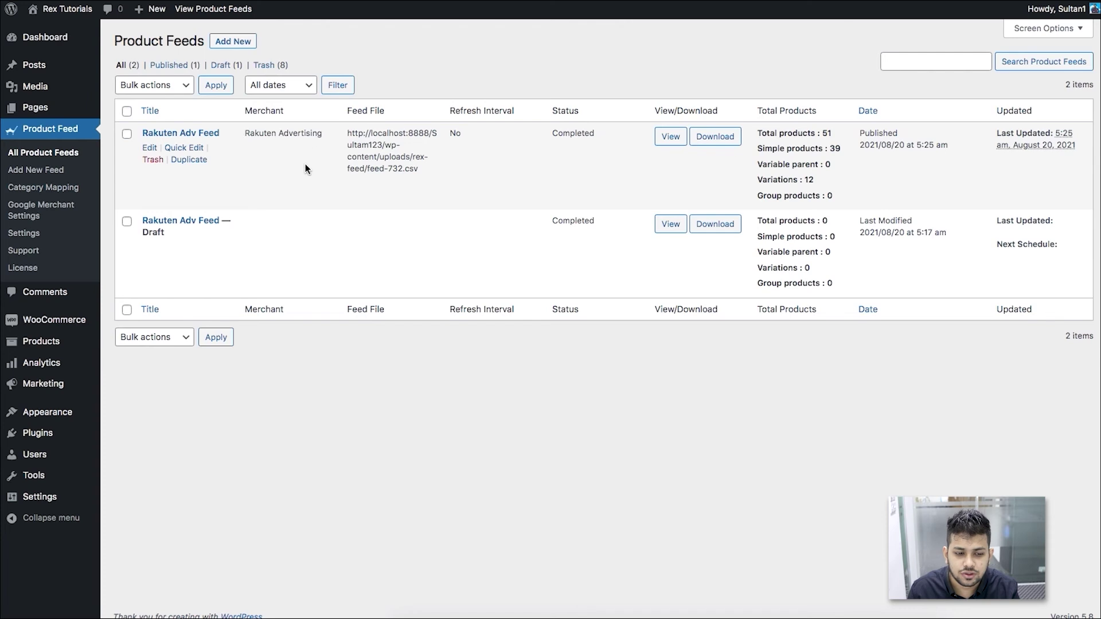
# - Edit the Rakuten Adv Feed and purge its cache
pyautogui.click(151, 150)
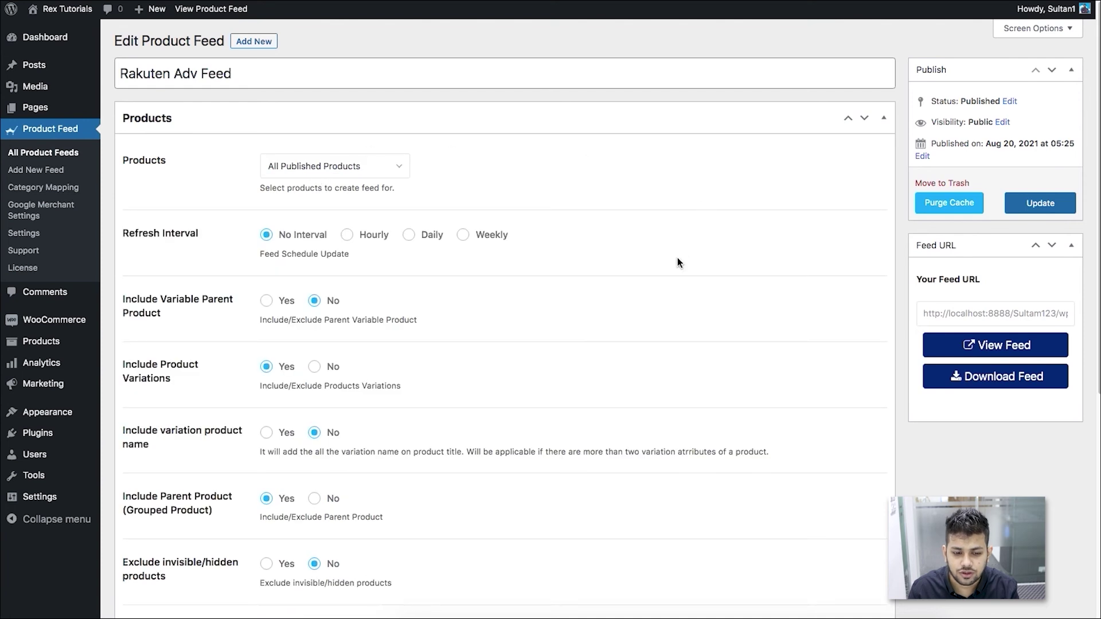
pyautogui.scroll(-15, 677, 263)
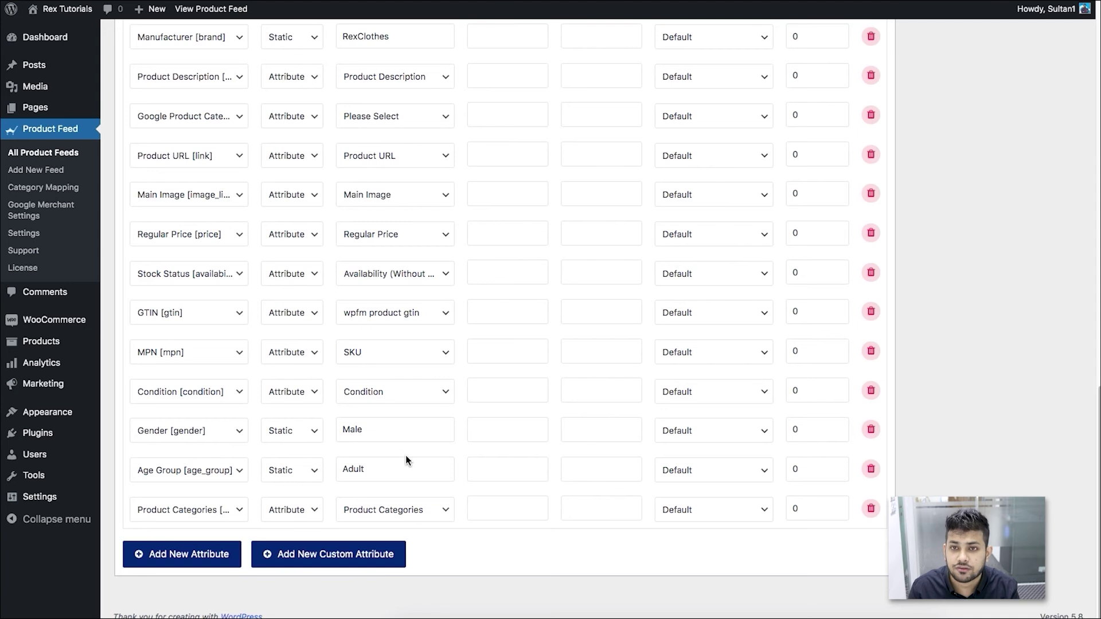
pyautogui.scroll(2, 405, 455)
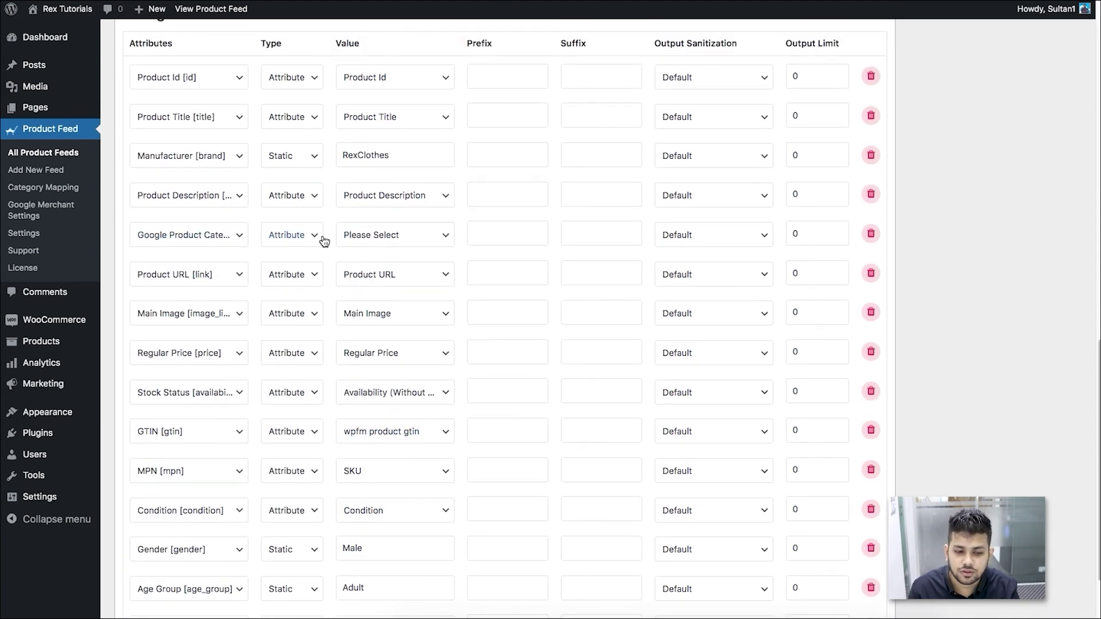
pyautogui.scroll(15, 872, 321)
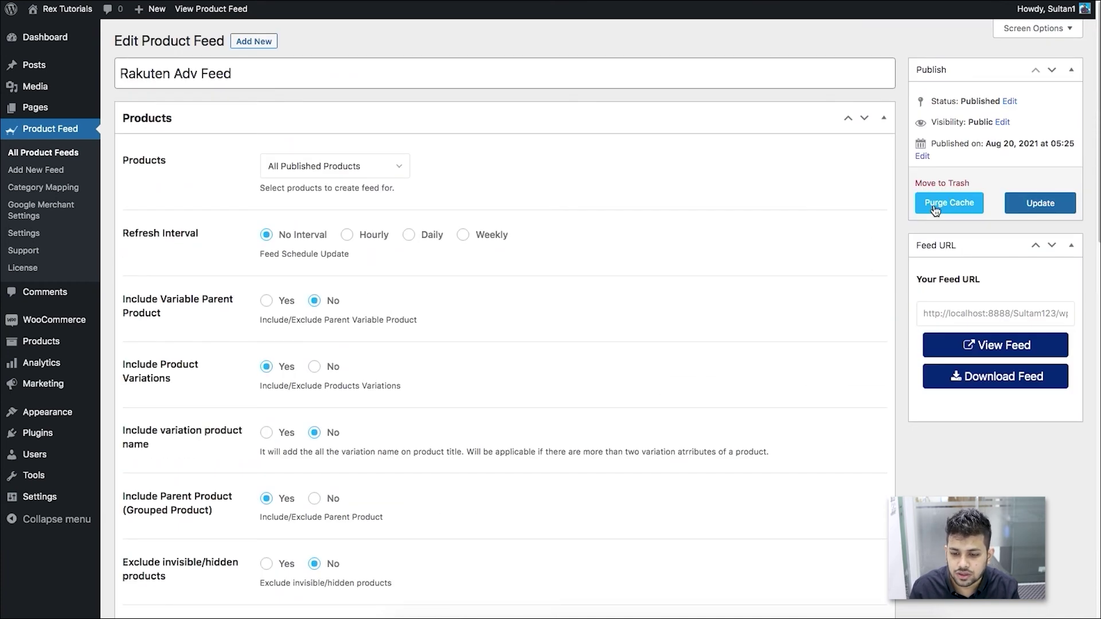
pyautogui.click(935, 210)
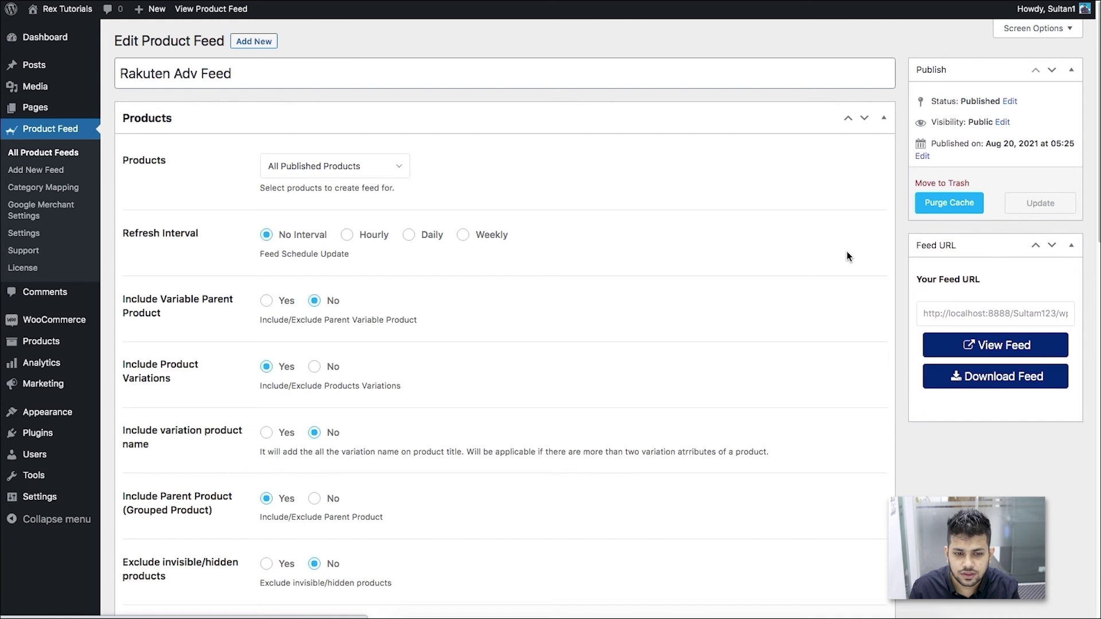
# - Set the Google Product Category value to the Rakuten Cat category map
pyautogui.scroll(-15, 470, 363)
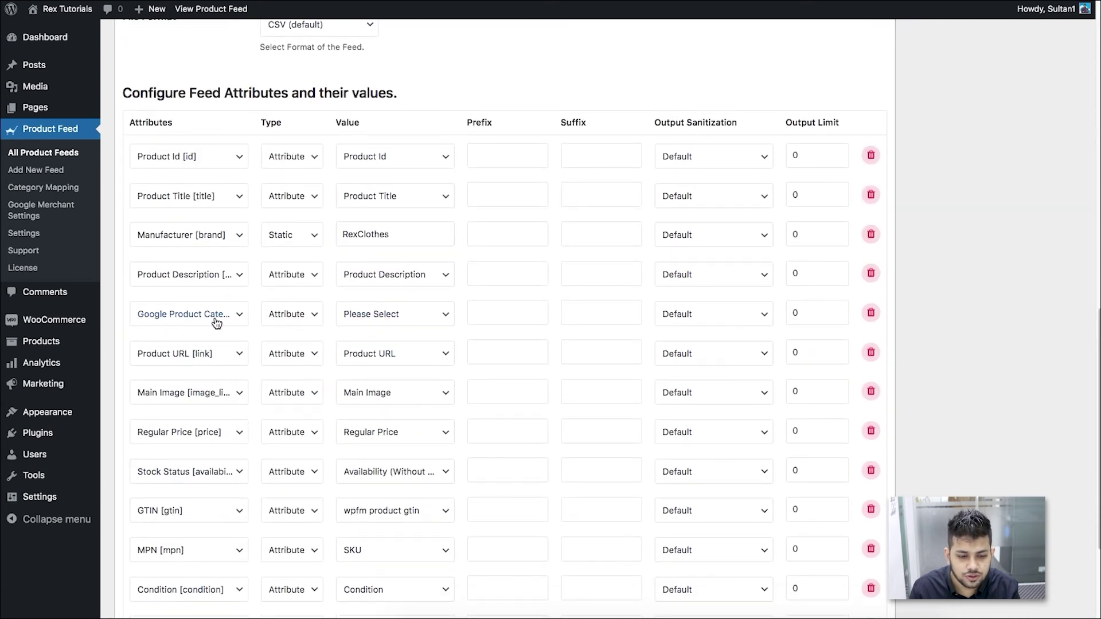
pyautogui.click(389, 317)
pyautogui.scroll(-15, 462, 422)
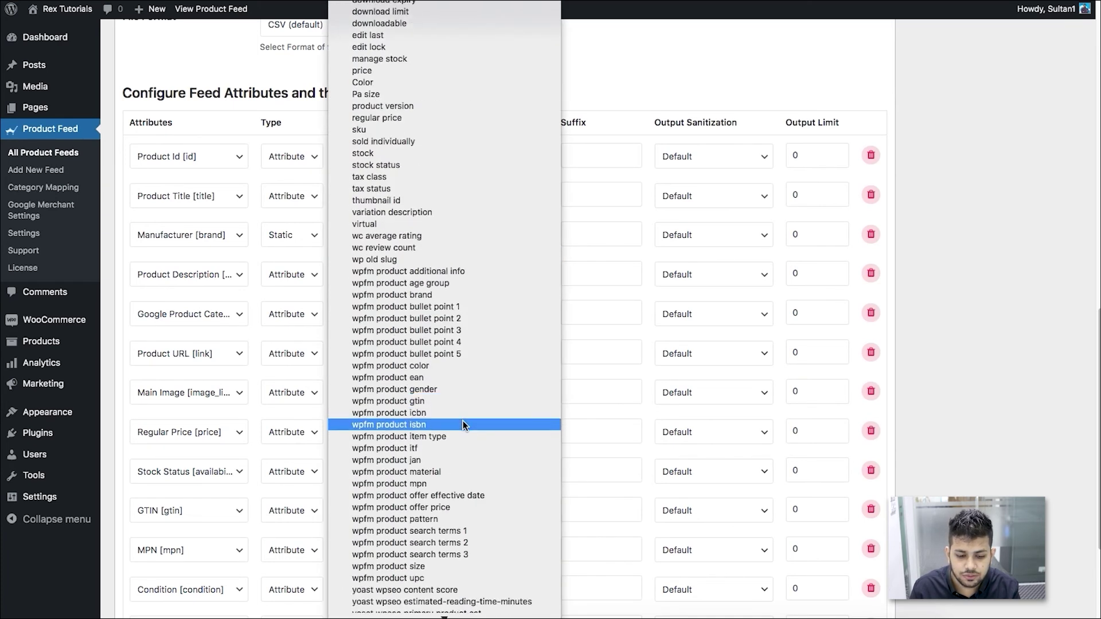
pyautogui.scroll(-5, 462, 425)
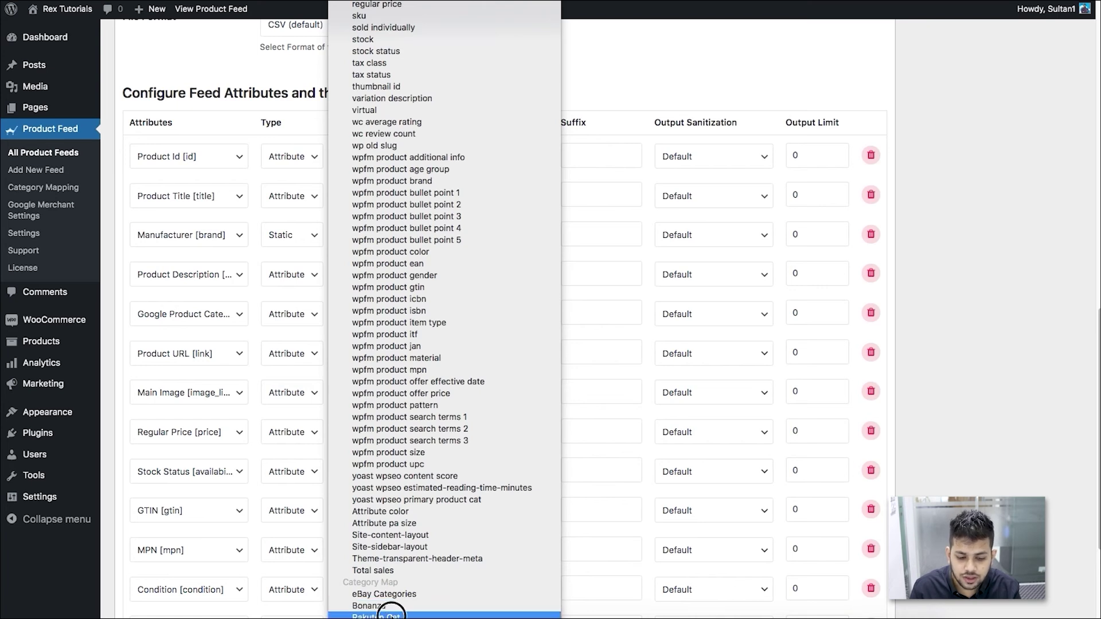
pyautogui.click(391, 616)
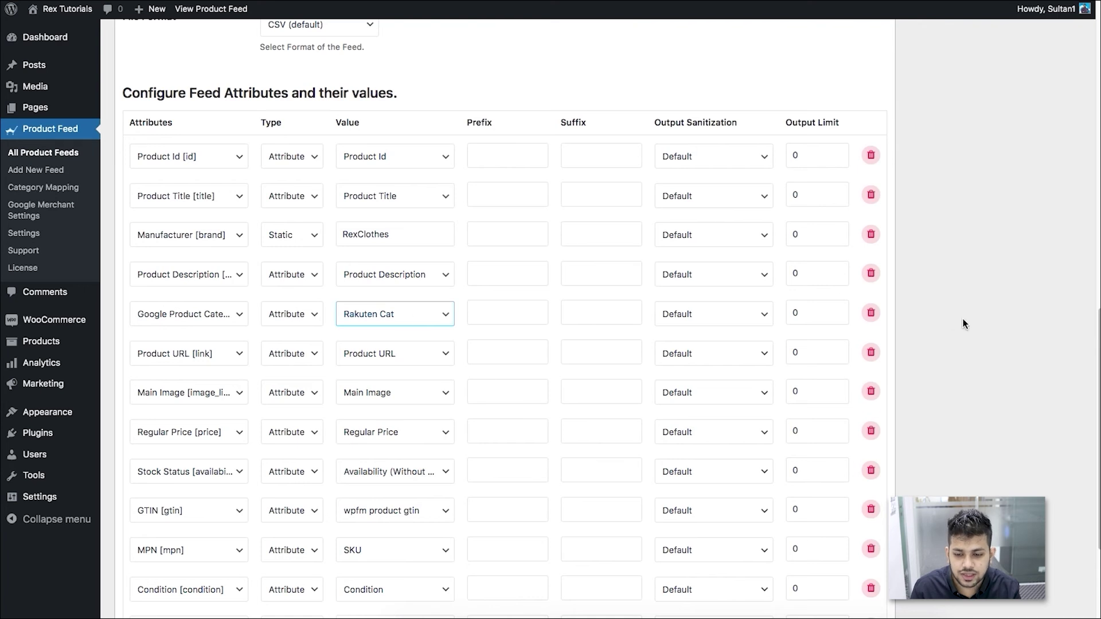
pyautogui.scroll(15, 968, 332)
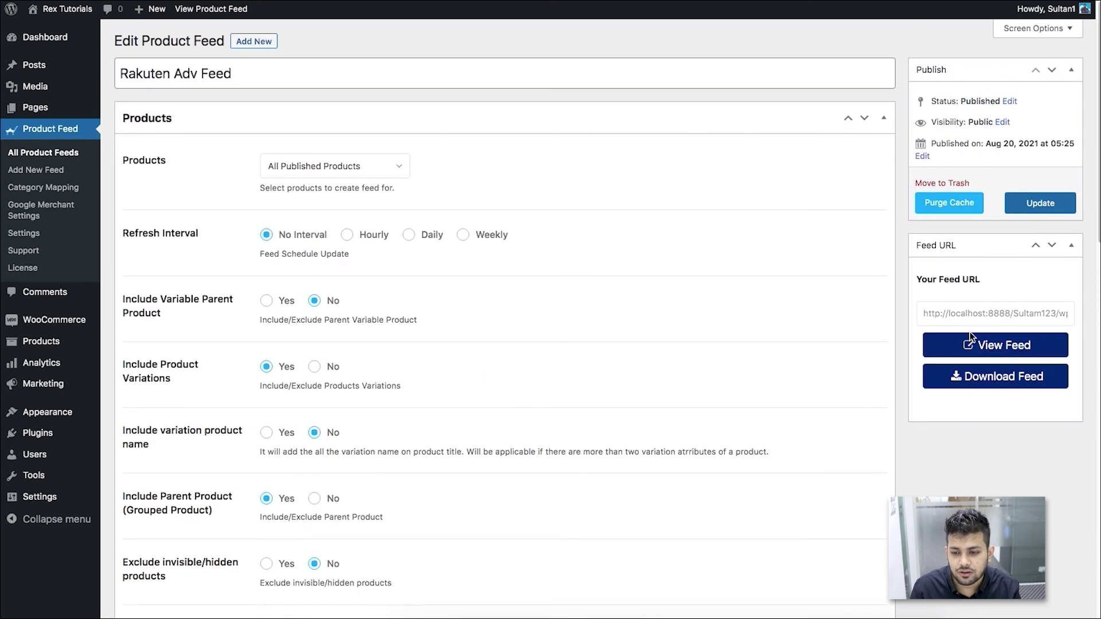
# - Update the Rakuten Adv Feed with the new category mapping
pyautogui.click(1035, 204)
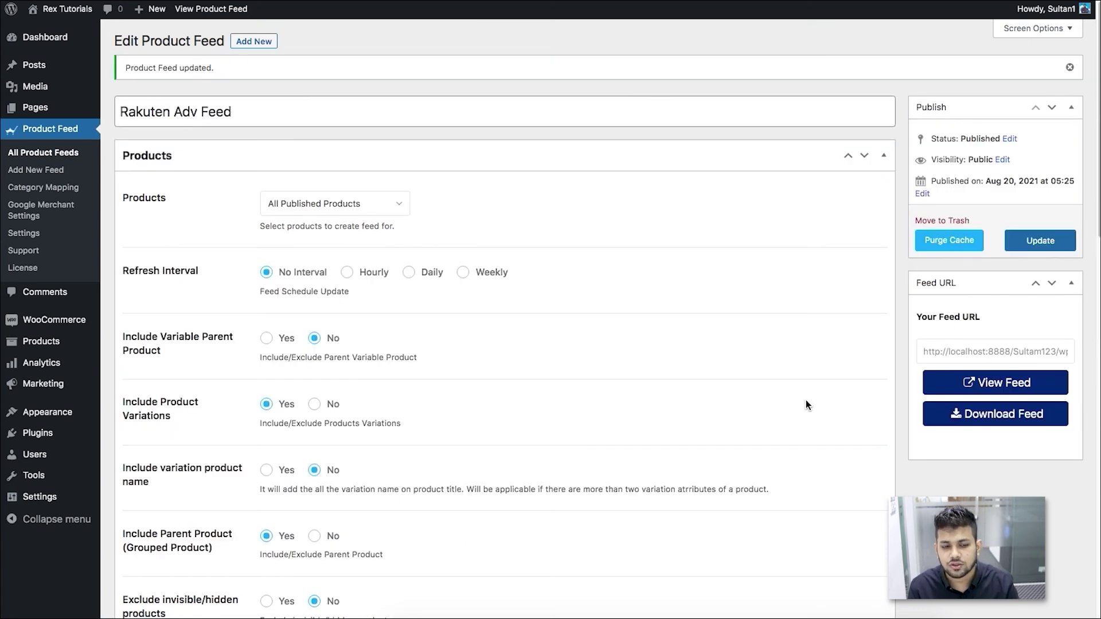
pyautogui.scroll(-3, 819, 404)
pyautogui.scroll(3, 843, 393)
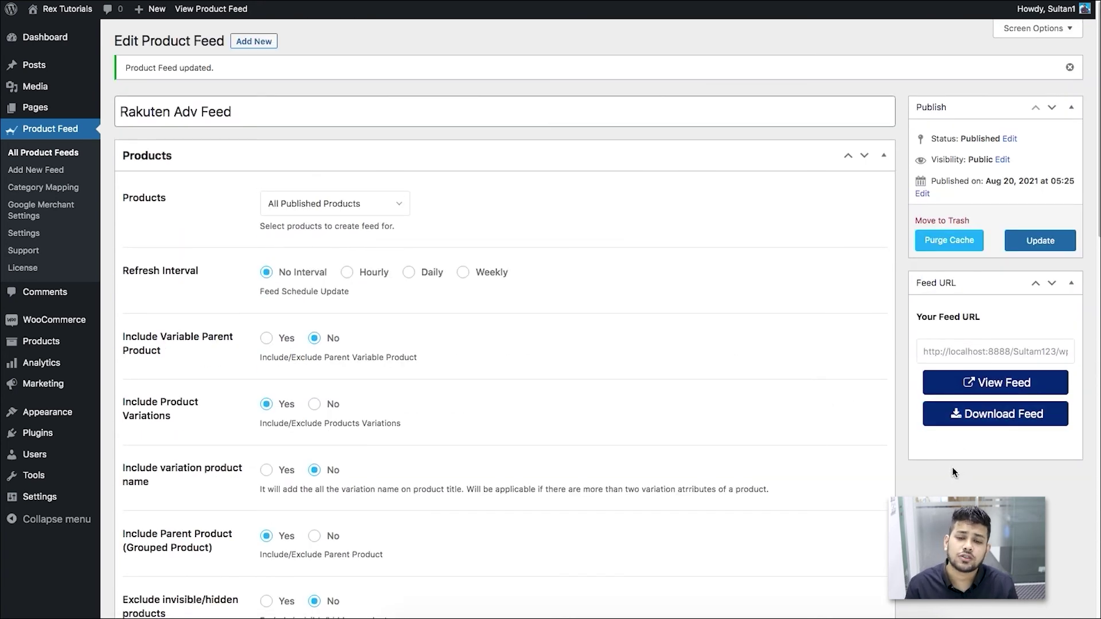
# - Download the updated feed as the CSV file feed-732 (1).csv
pyautogui.click(911, 472)
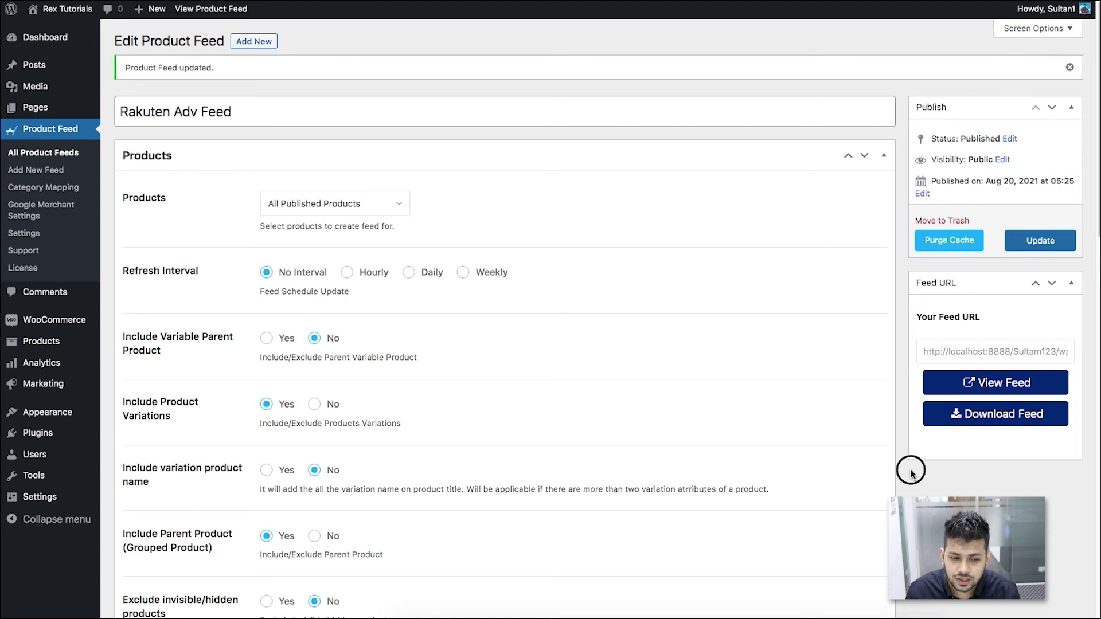
pyautogui.scroll(-7, 896, 261)
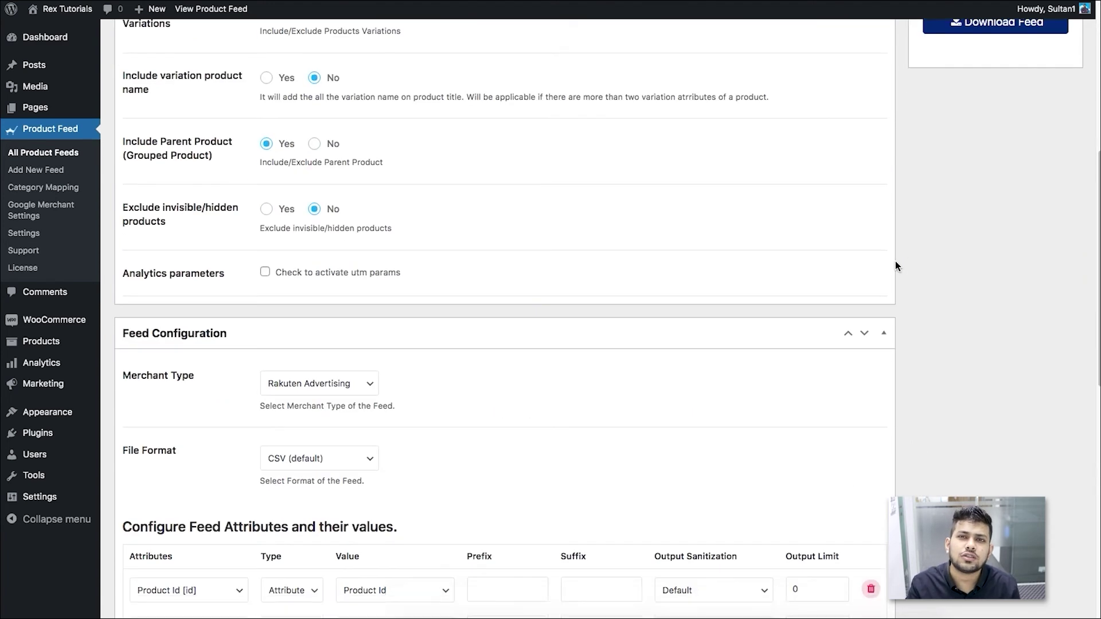
pyautogui.scroll(-15, 895, 260)
pyautogui.scroll(20, 895, 263)
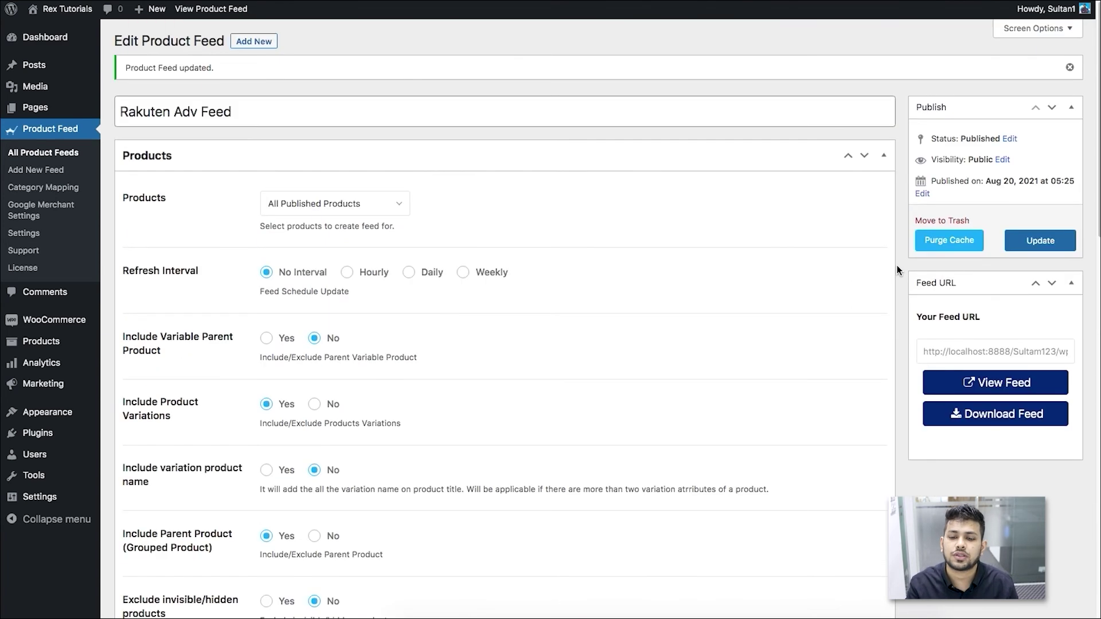
pyautogui.click(898, 270)
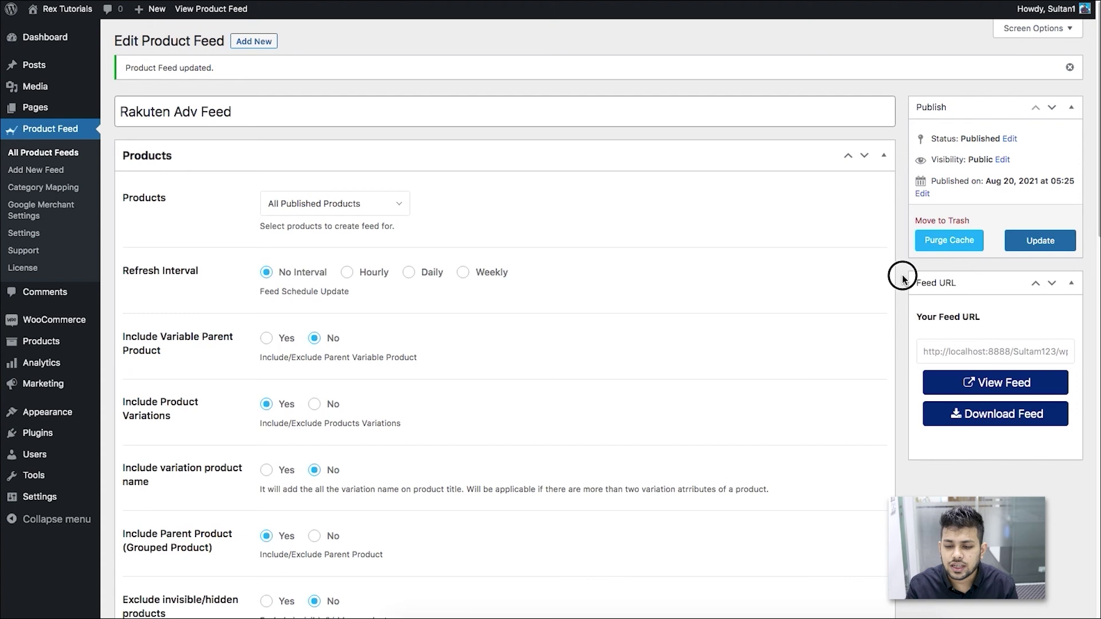
pyautogui.click(950, 417)
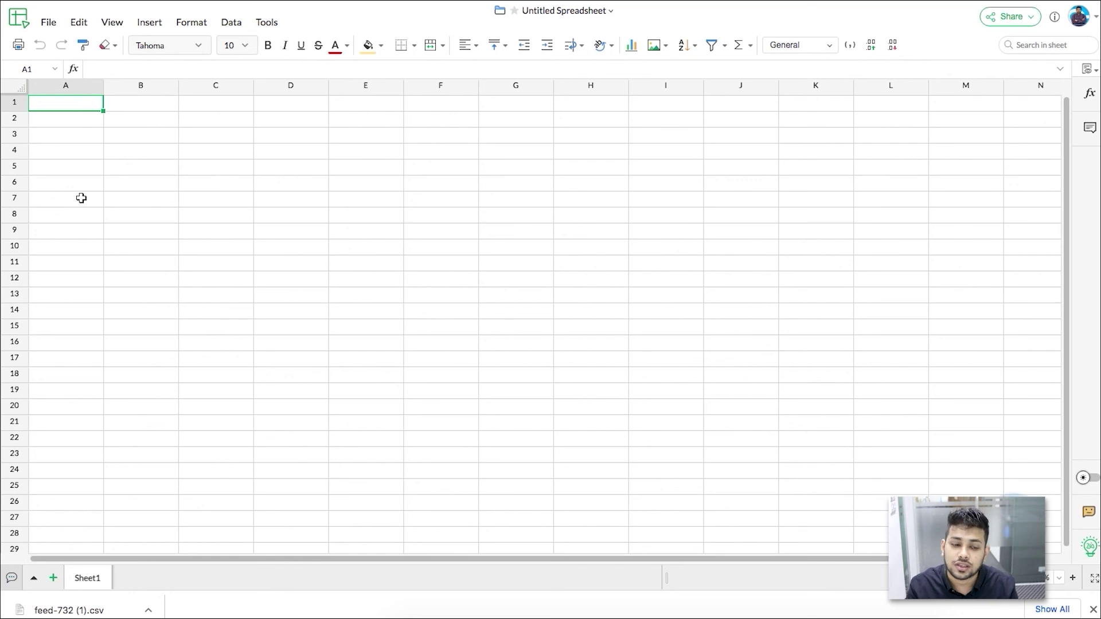
# - Import feed-732 (1).csv from the desktop into Zoho Sheet, replacing the current sheet
pyautogui.click(49, 26)
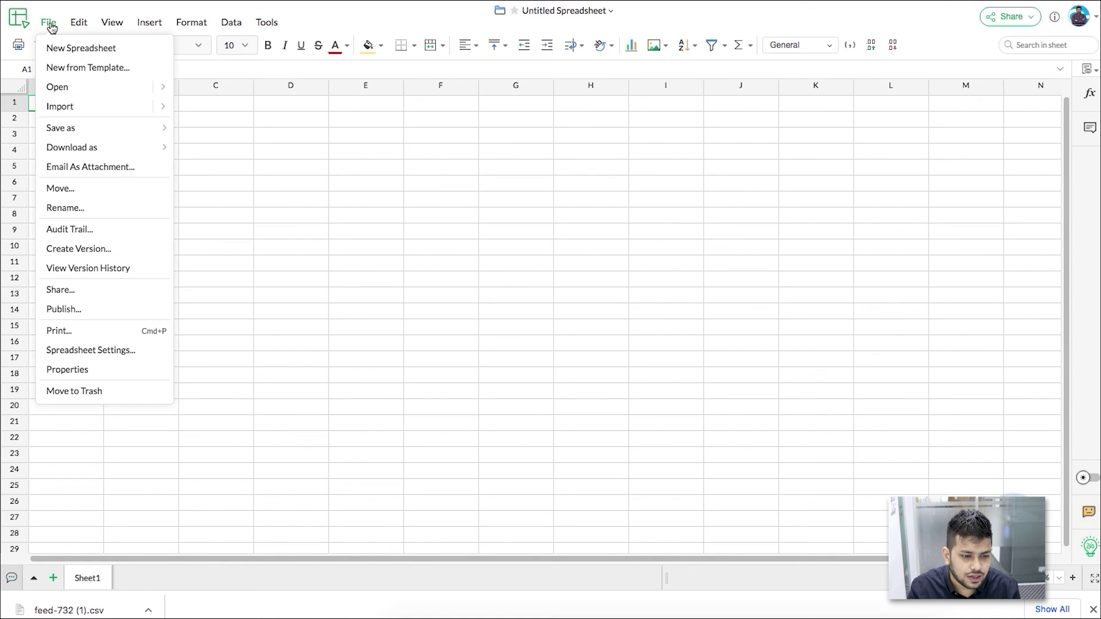
pyautogui.moveTo(113, 109)
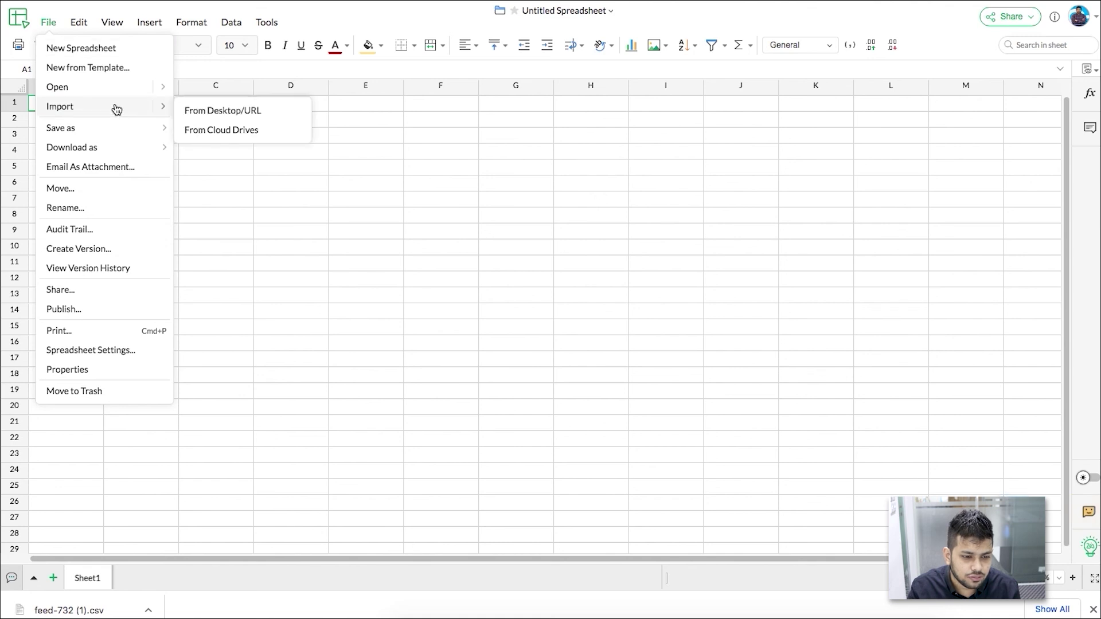
pyautogui.click(232, 115)
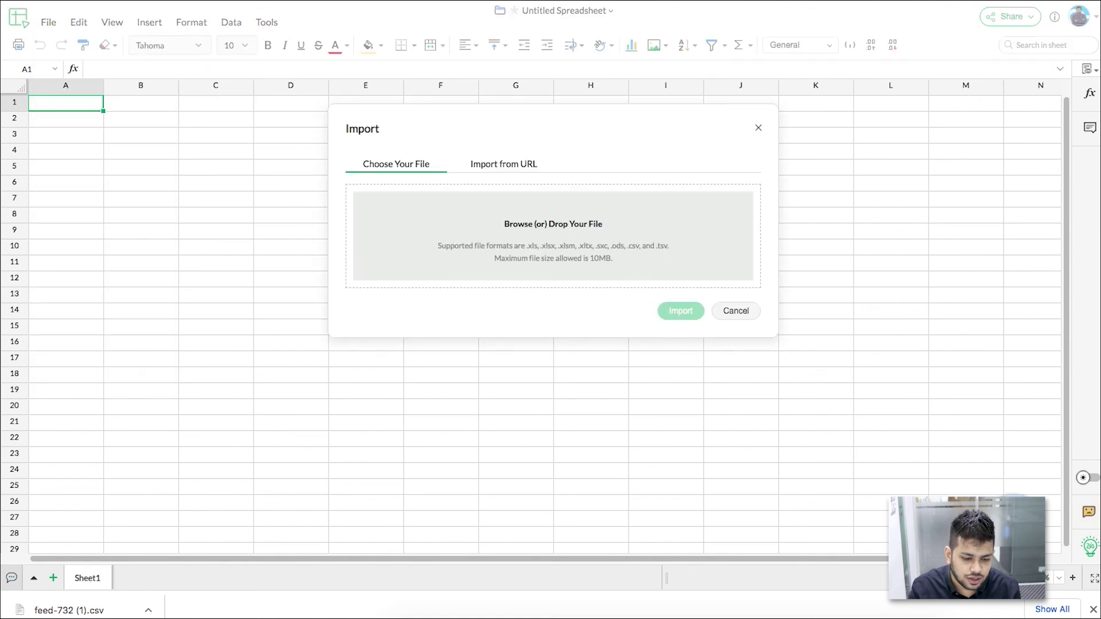
pyautogui.click(595, 226)
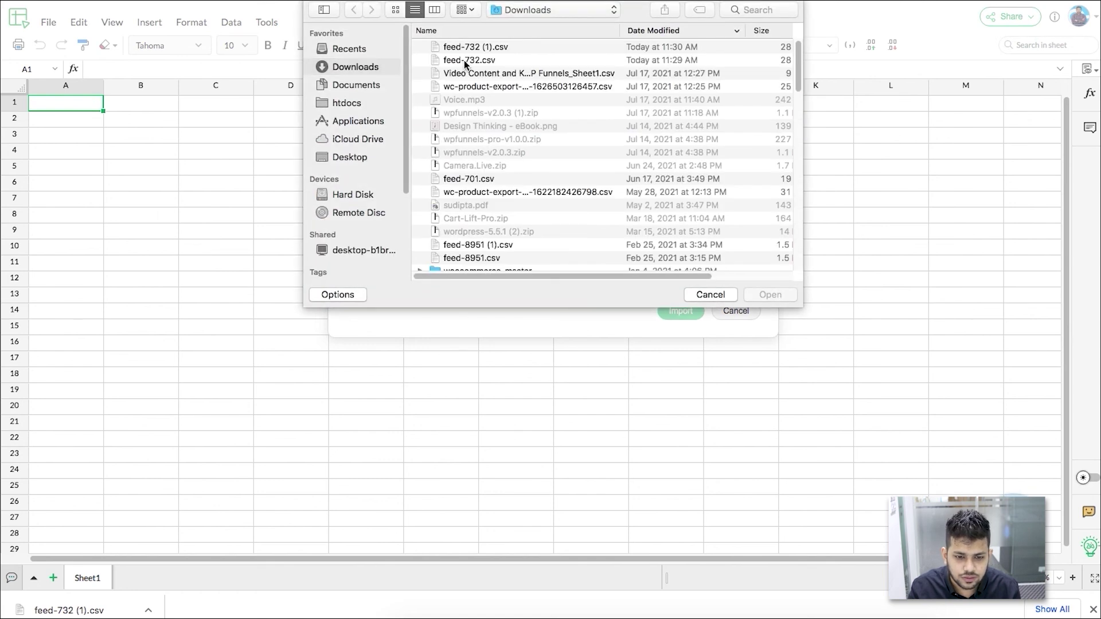
pyautogui.click(474, 49)
pyautogui.click(775, 294)
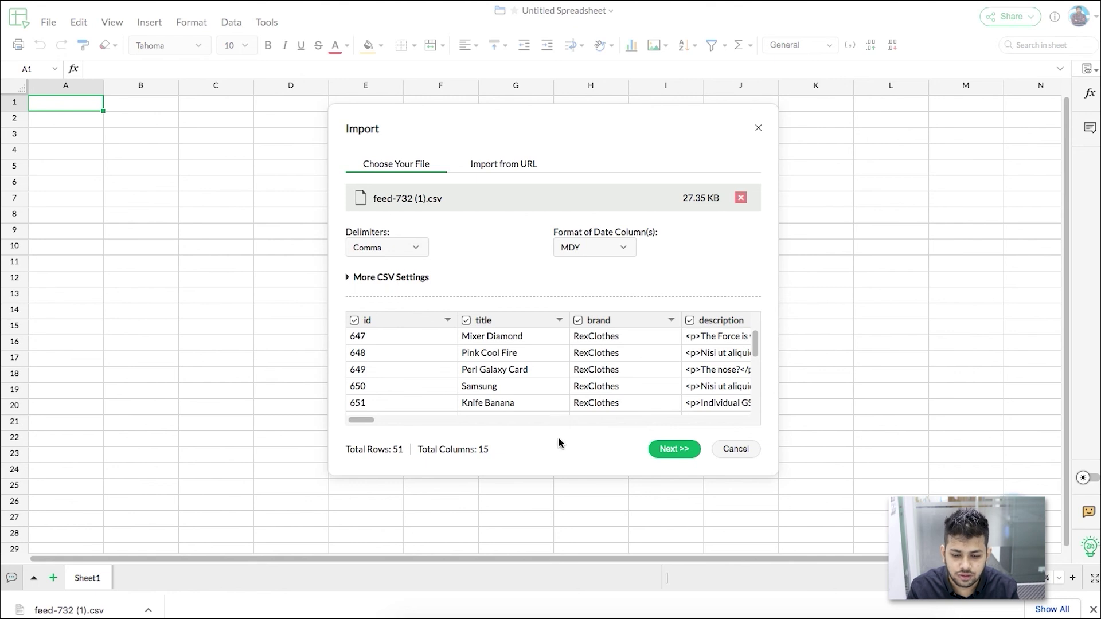
pyautogui.click(676, 453)
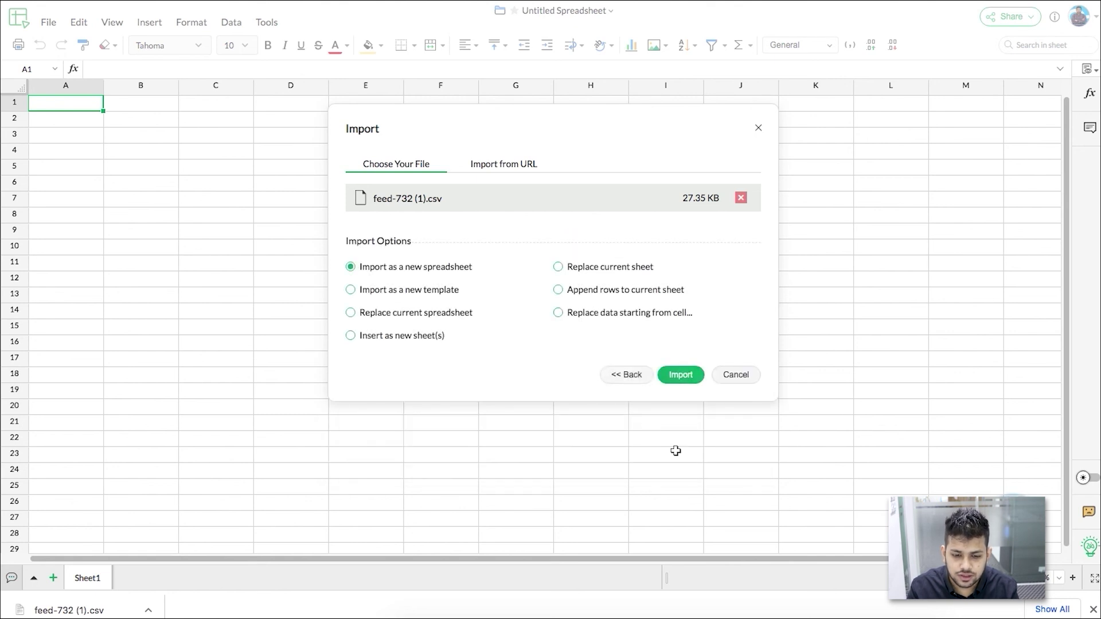
pyautogui.click(605, 266)
pyautogui.click(692, 375)
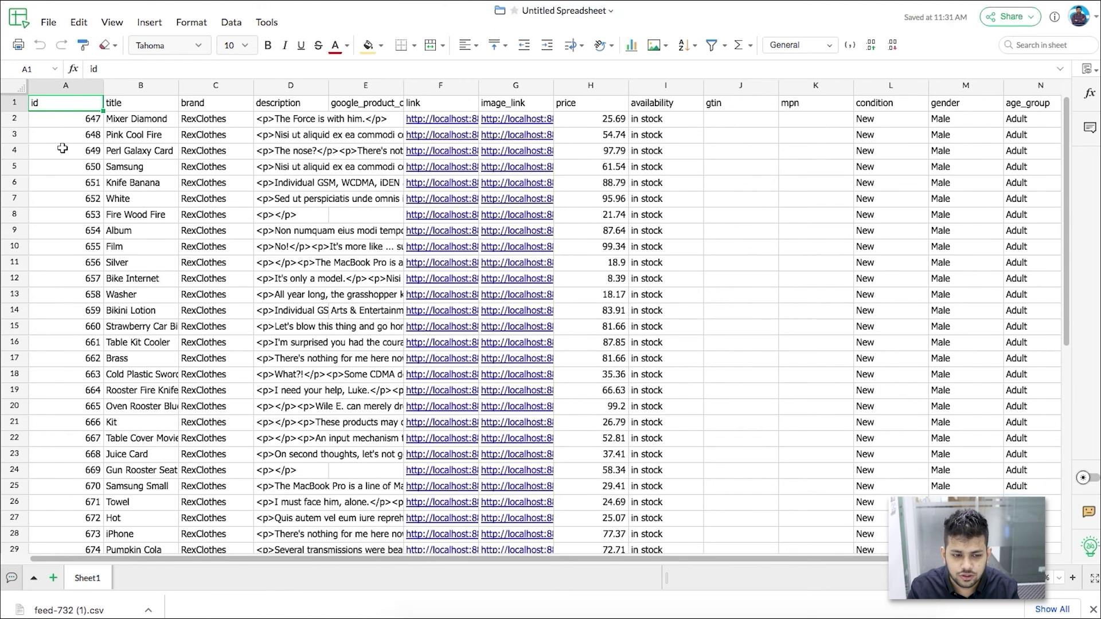
pyautogui.click(742, 106)
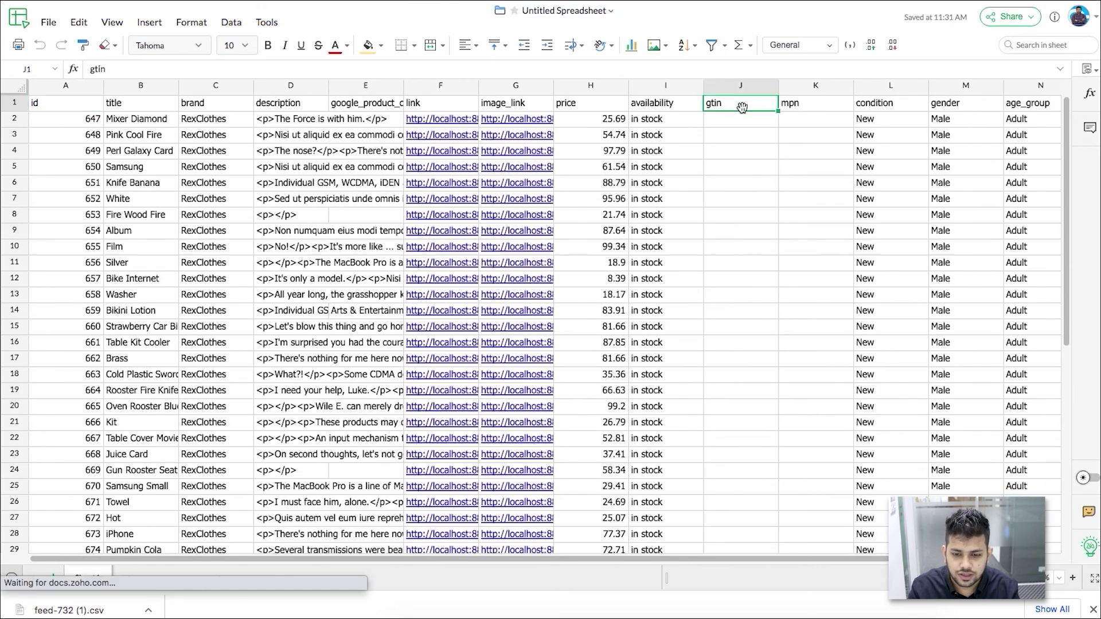
pyautogui.press('Right')
pyautogui.hscroll(1, 545, 316)
pyautogui.press('Left')
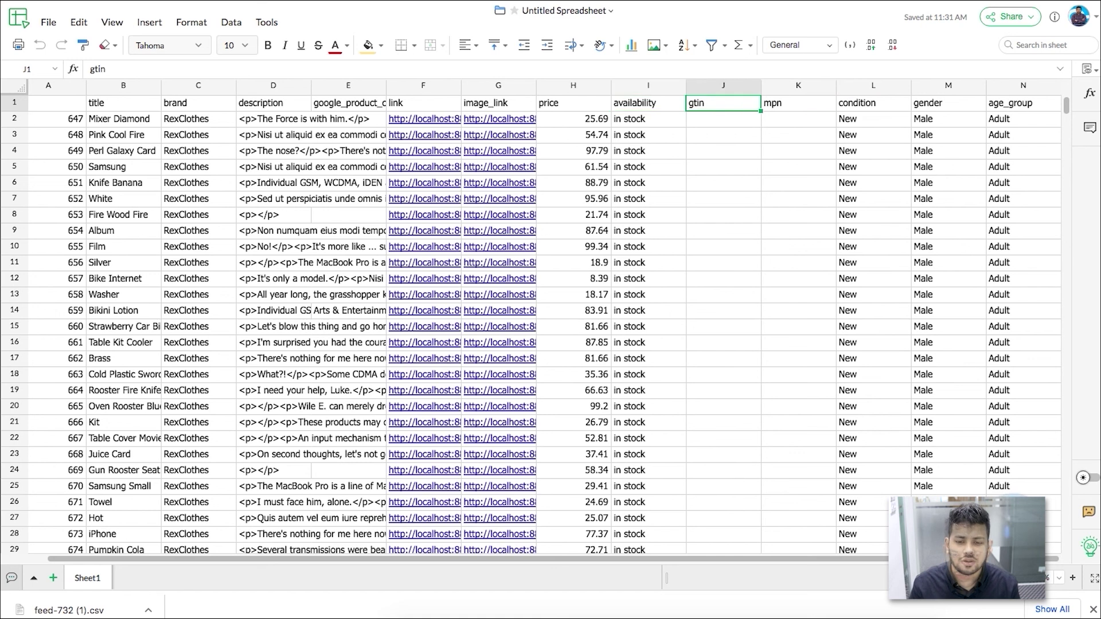
pyautogui.moveTo(717, 119); pyautogui.dragTo(724, 217)
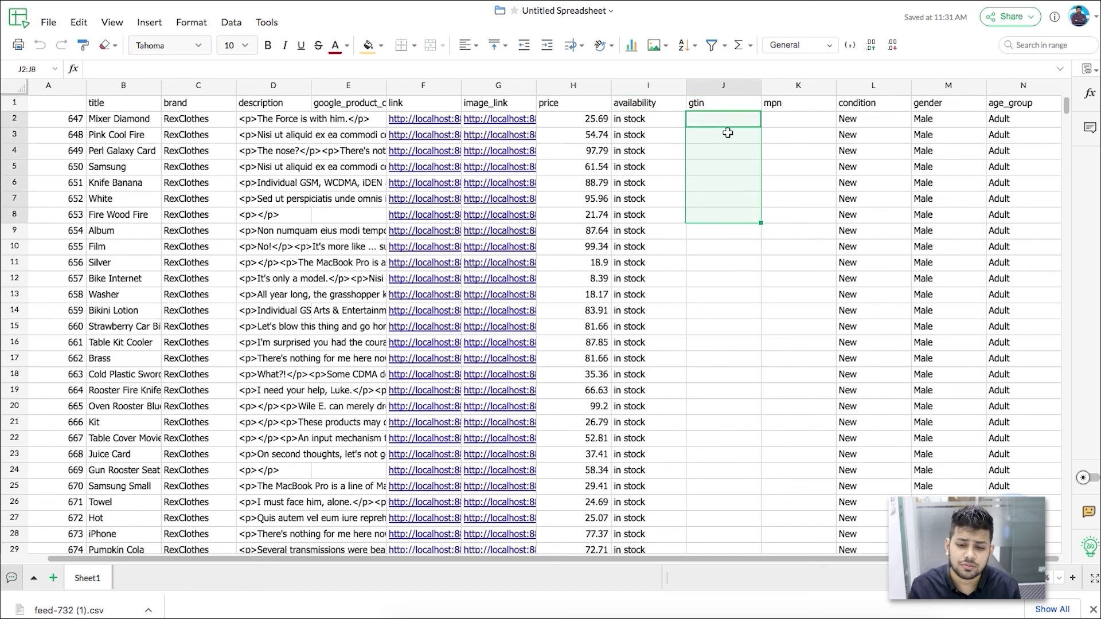
pyautogui.moveTo(781, 118); pyautogui.dragTo(723, 246)
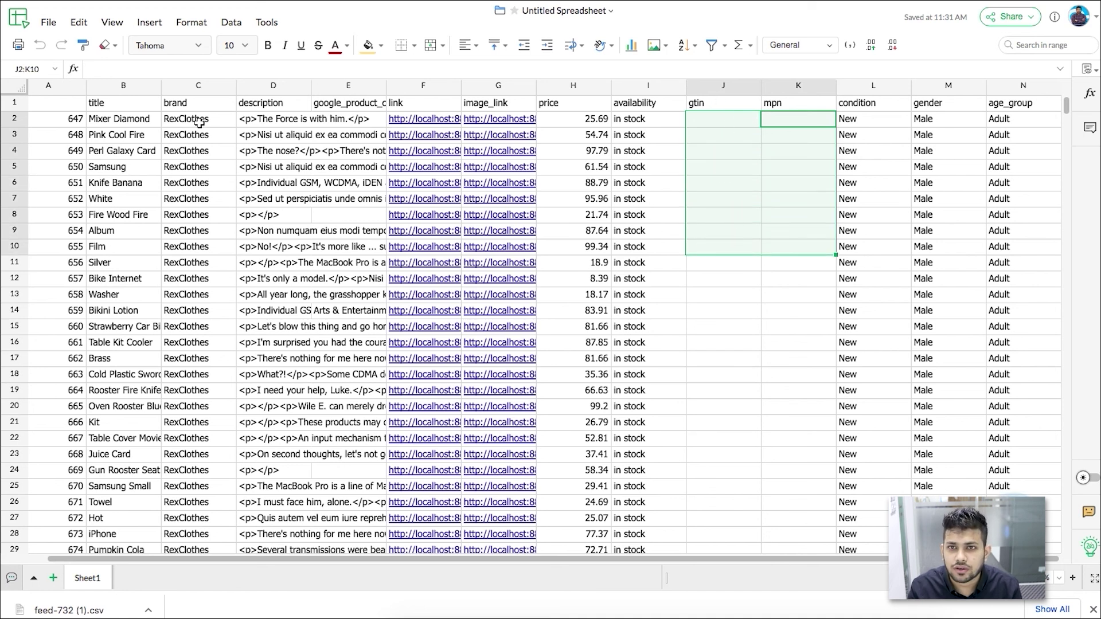
pyautogui.click(739, 147)
pyautogui.moveTo(819, 105); pyautogui.dragTo(863, 103)
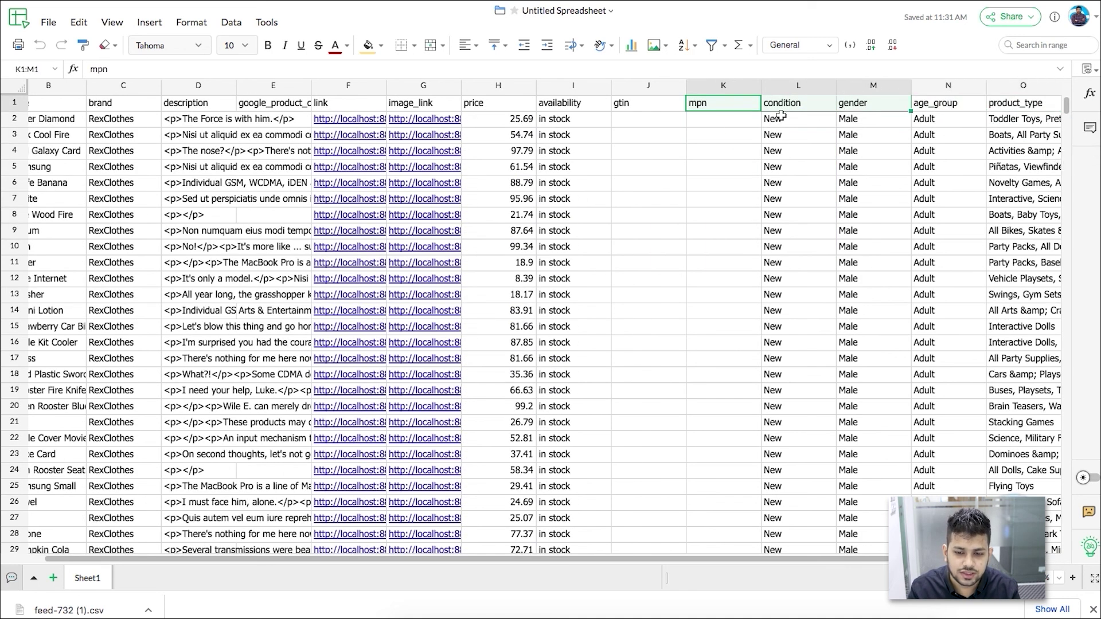
pyautogui.click(861, 120)
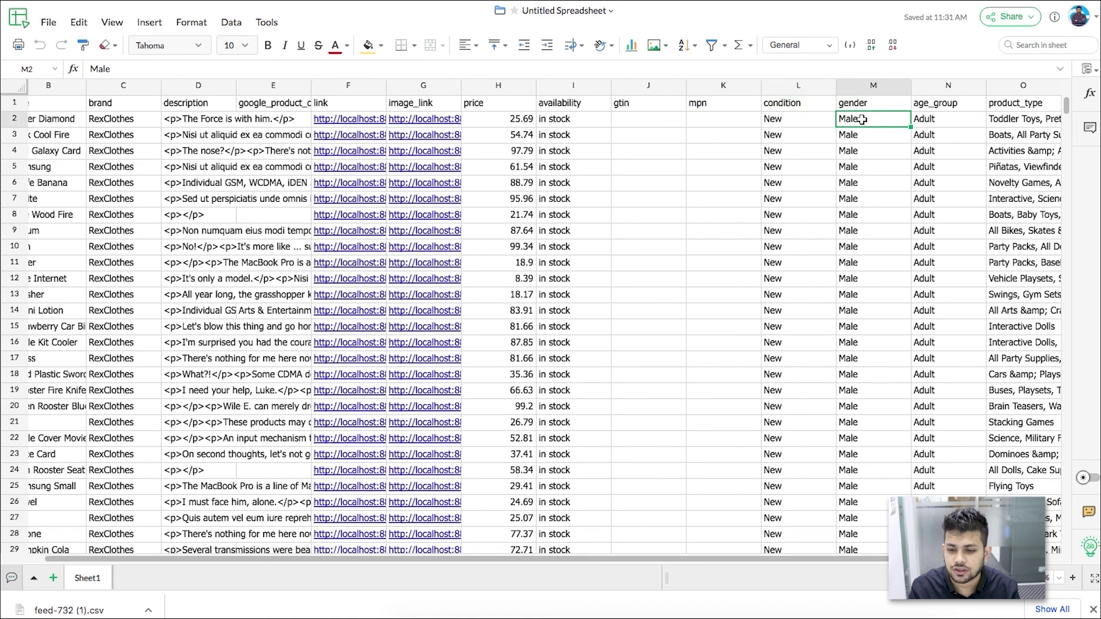
pyautogui.click(921, 121)
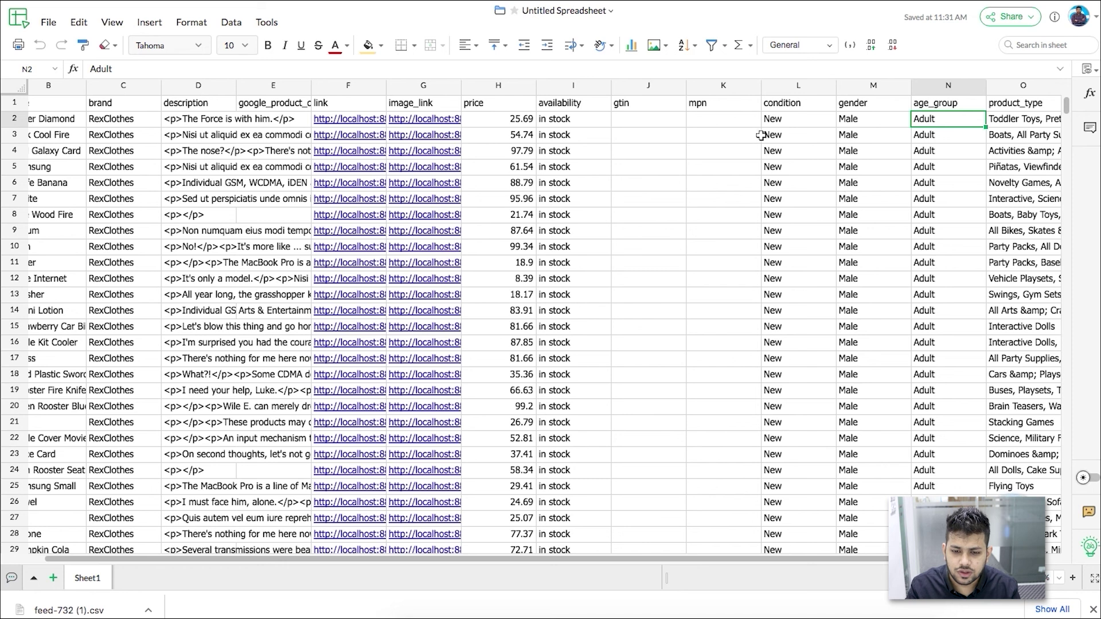
pyautogui.click(728, 119)
pyautogui.moveTo(193, 120); pyautogui.dragTo(191, 255)
pyautogui.click(191, 119)
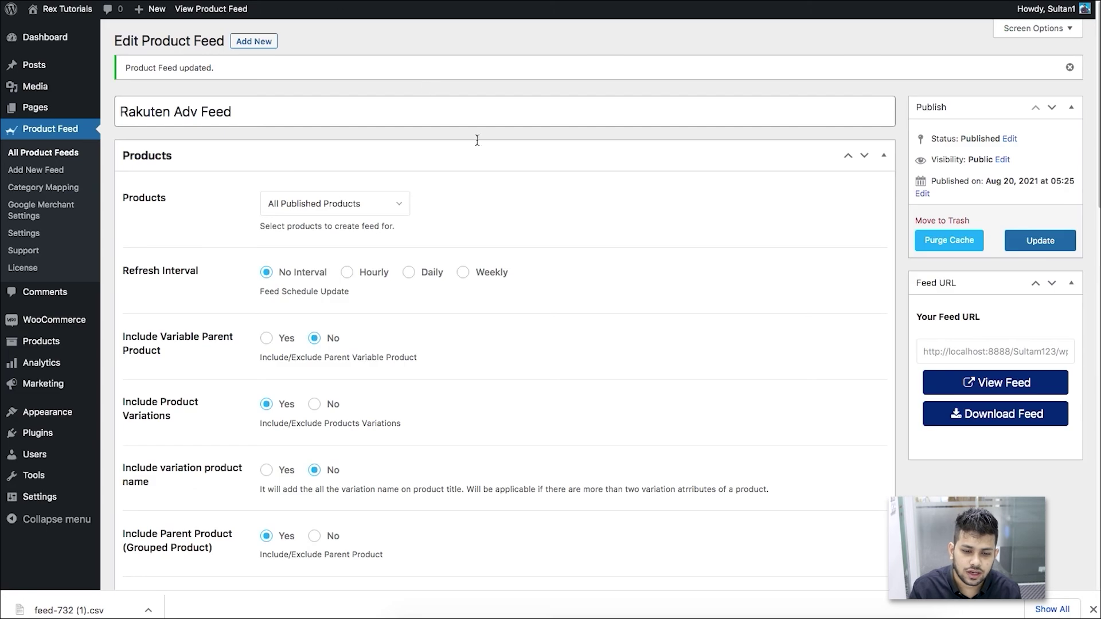
# - Set Product Description's output sanitization to Remove ShortCodes and Strip Tags
pyautogui.scroll(-15, 737, 276)
pyautogui.scroll(1, 738, 339)
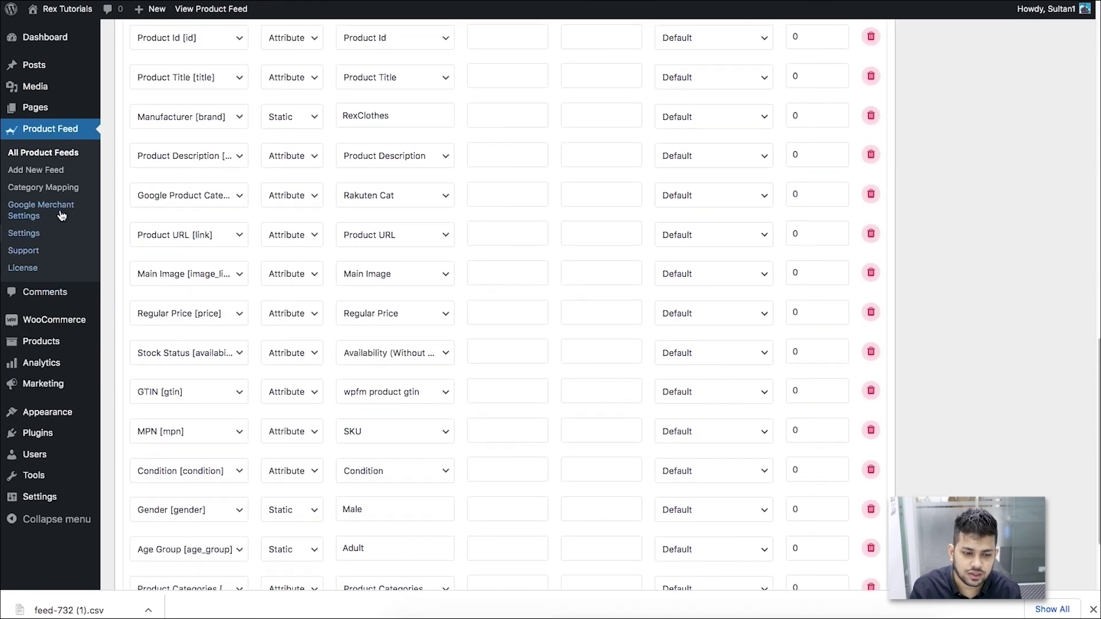
pyautogui.click(715, 161)
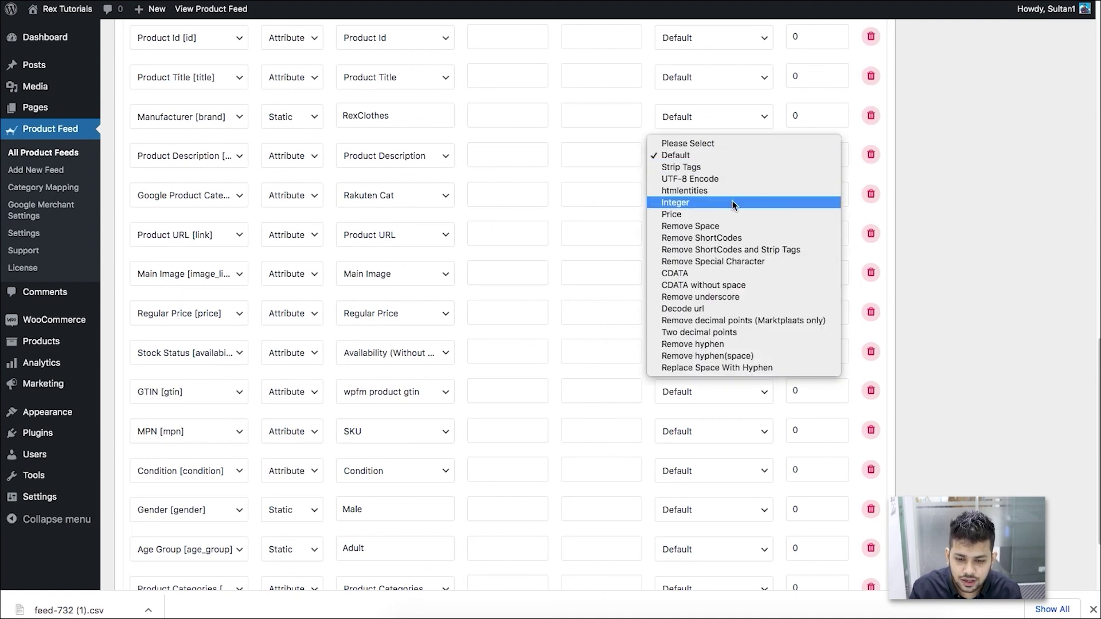
pyautogui.click(740, 250)
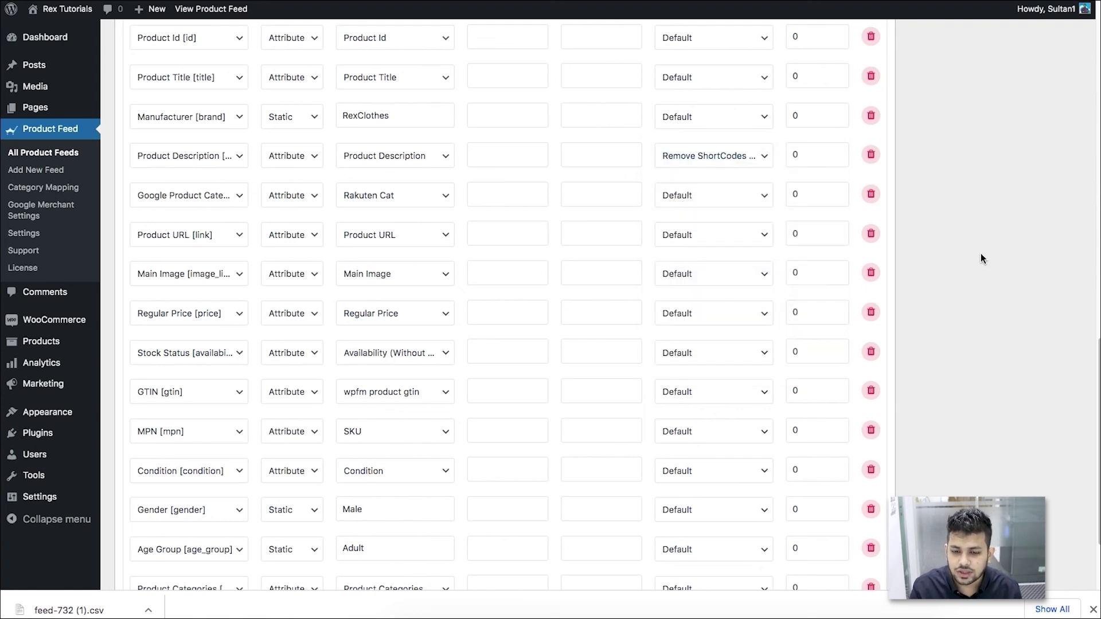
pyautogui.scroll(10, 980, 258)
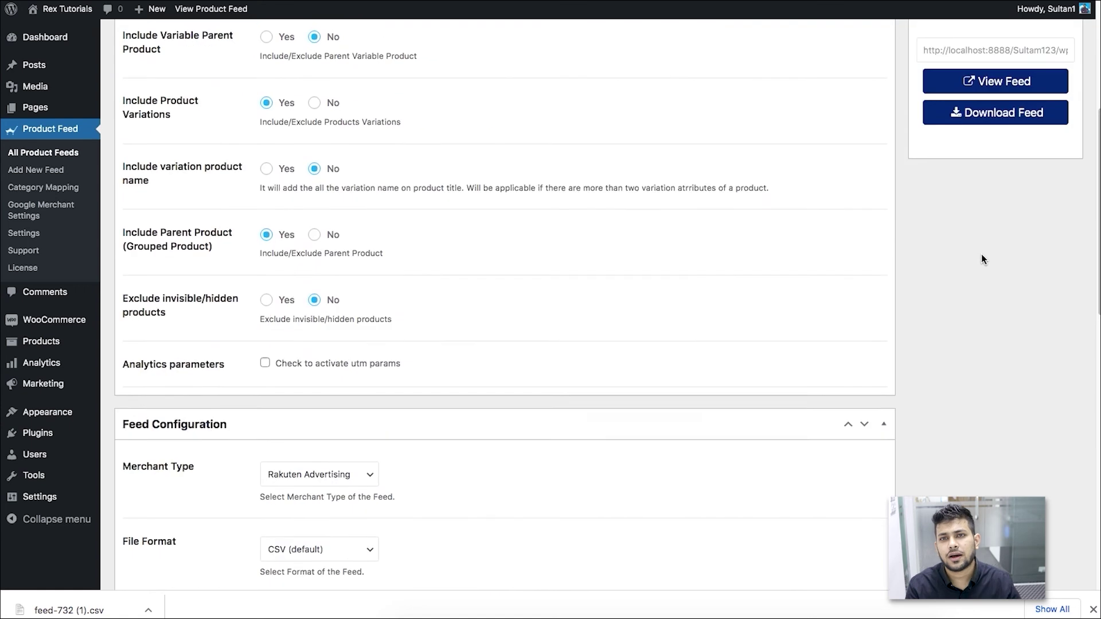
pyautogui.scroll(2, 982, 259)
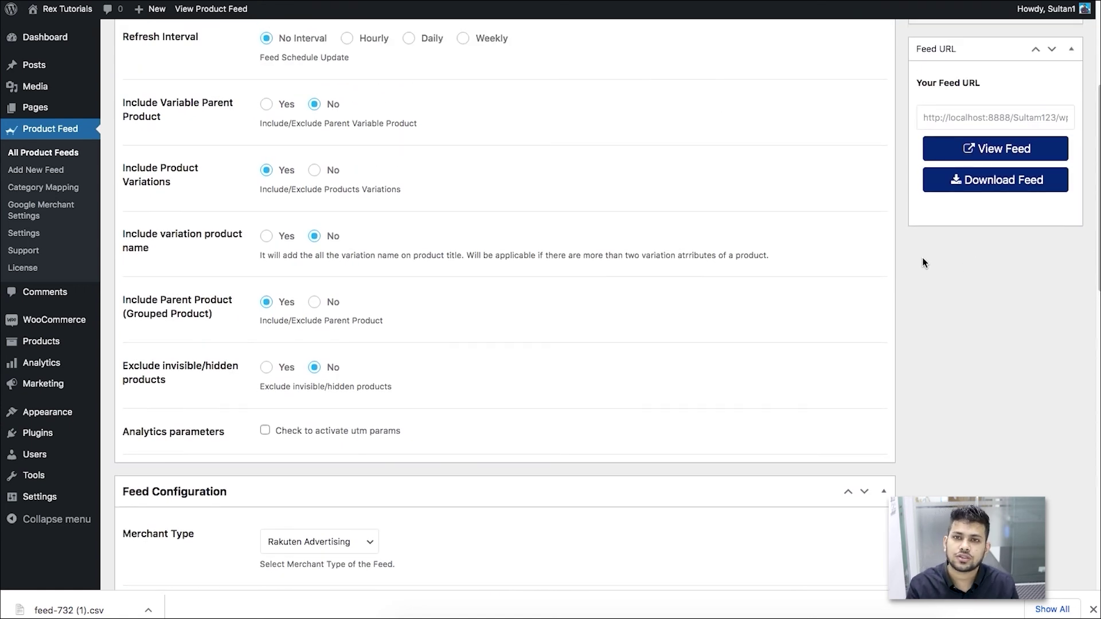
pyautogui.scroll(6, 911, 265)
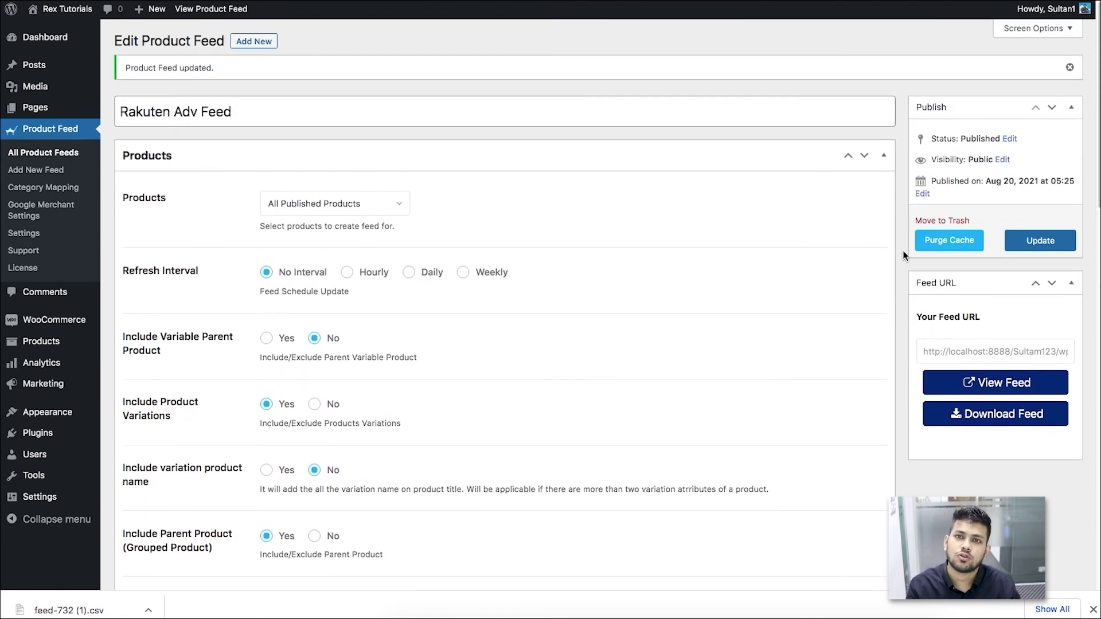